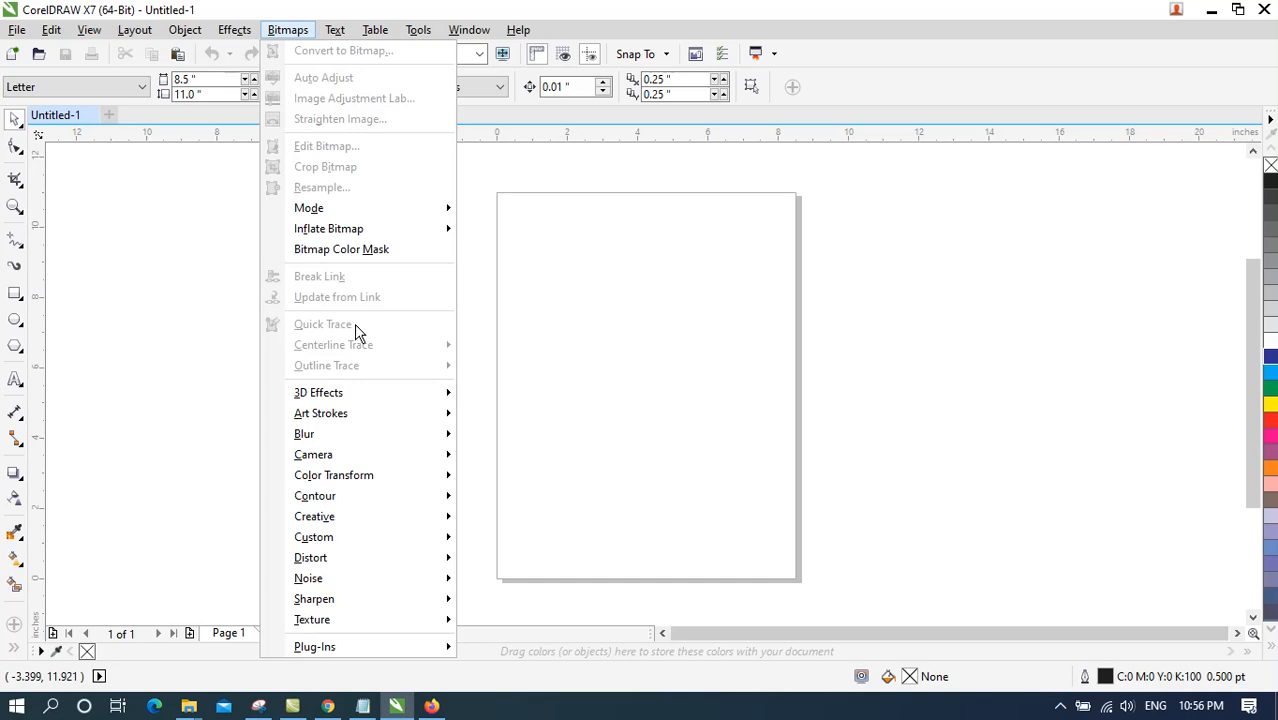
Import the Design123 picture from the Desktop pictures folder and place it over the upper part of the page.
click(20, 25)
click(20, 29)
click(91, 319)
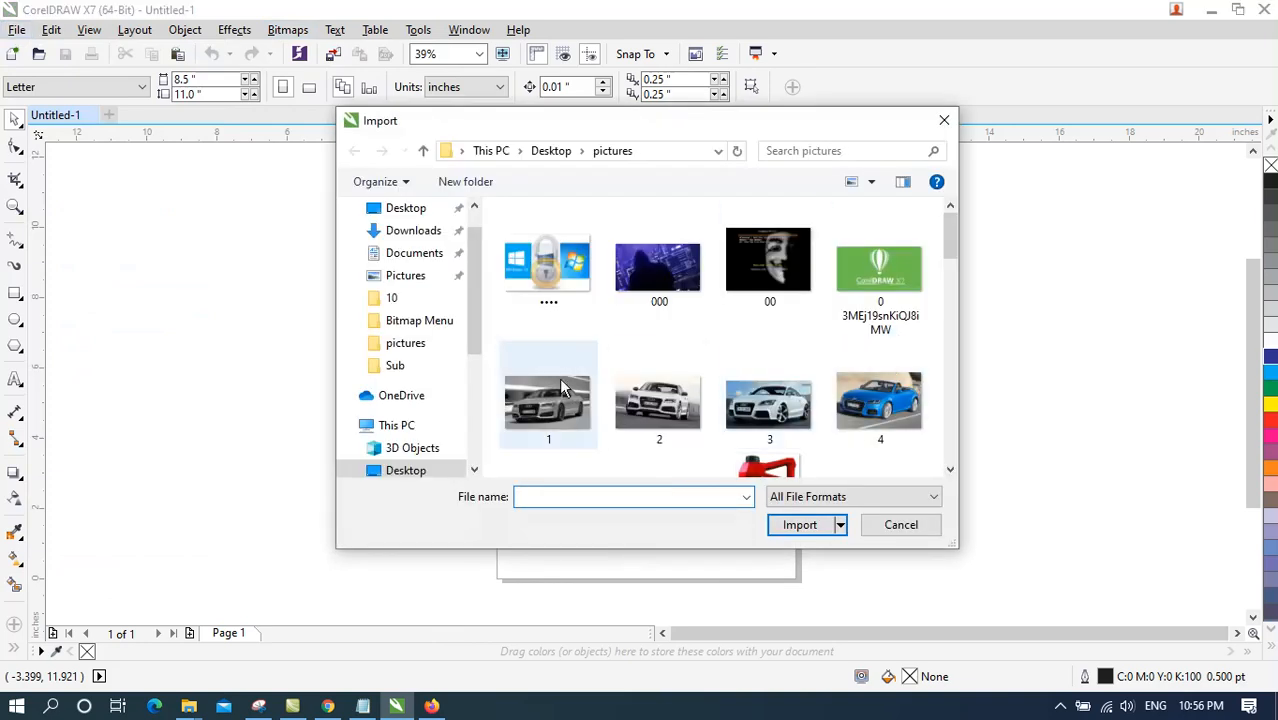
click(473, 451)
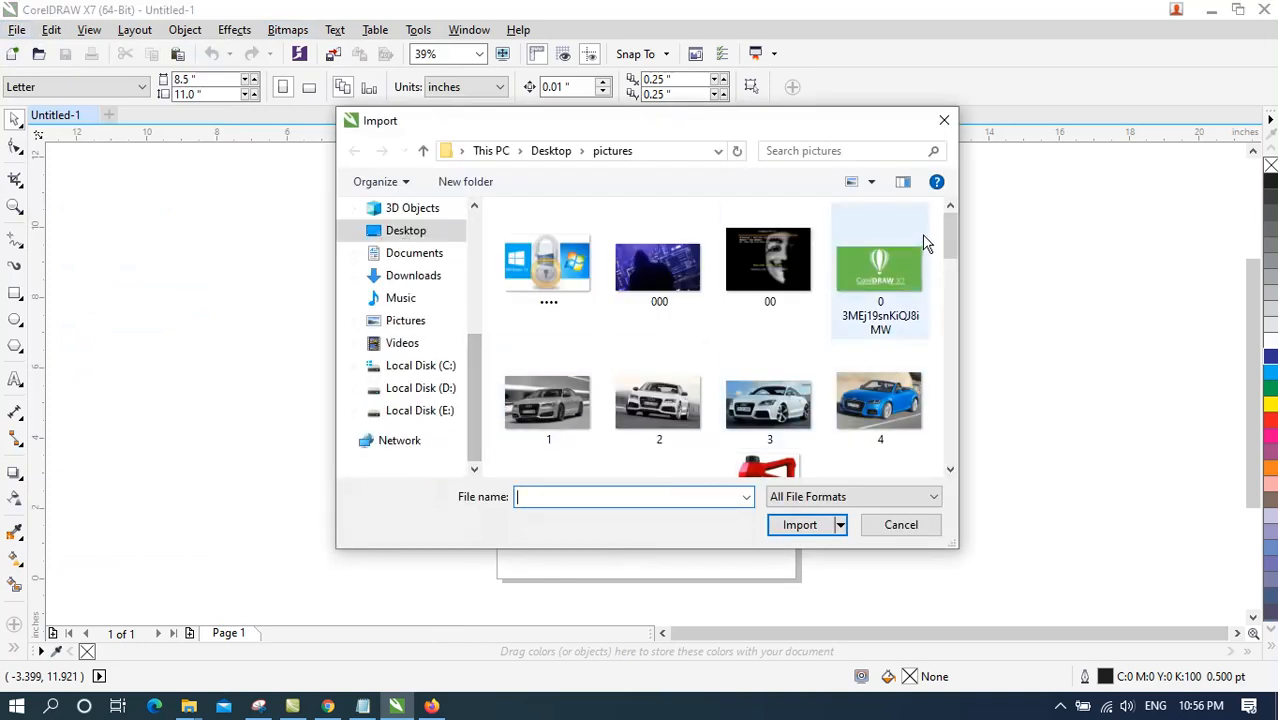
scroll(953, 278, down, 1)
drag(953, 278, 948, 396)
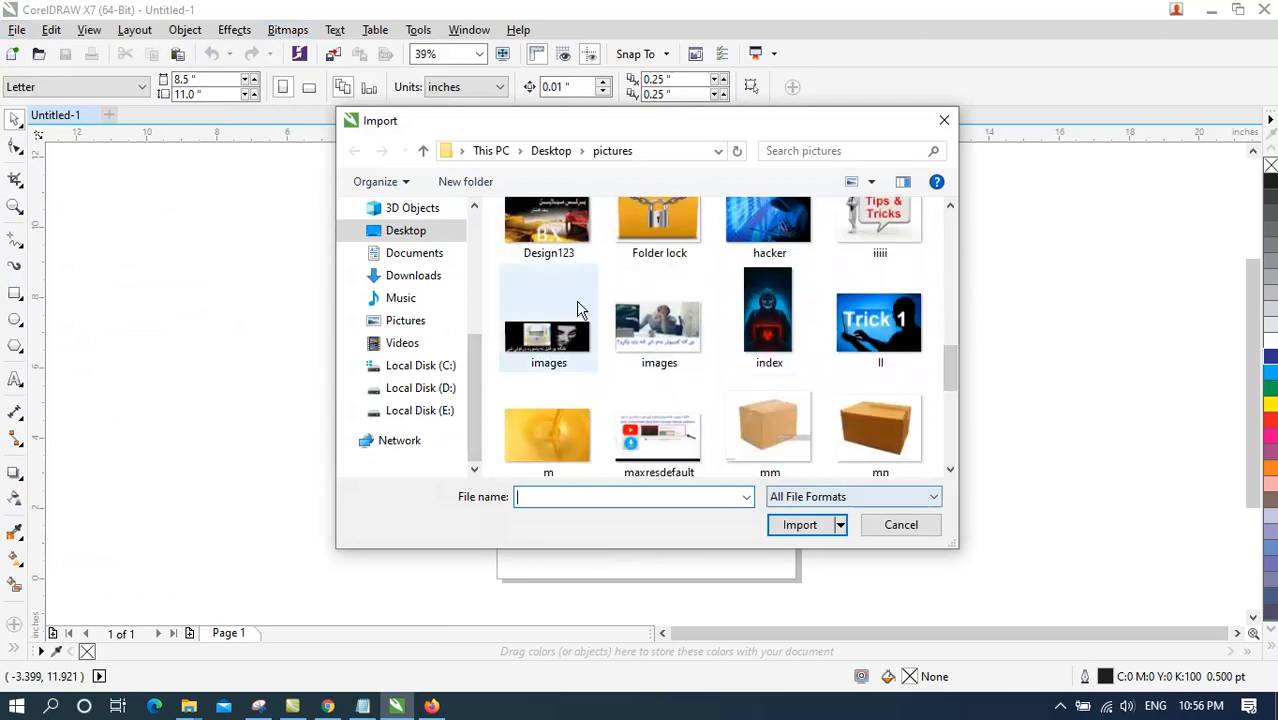
click(548, 230)
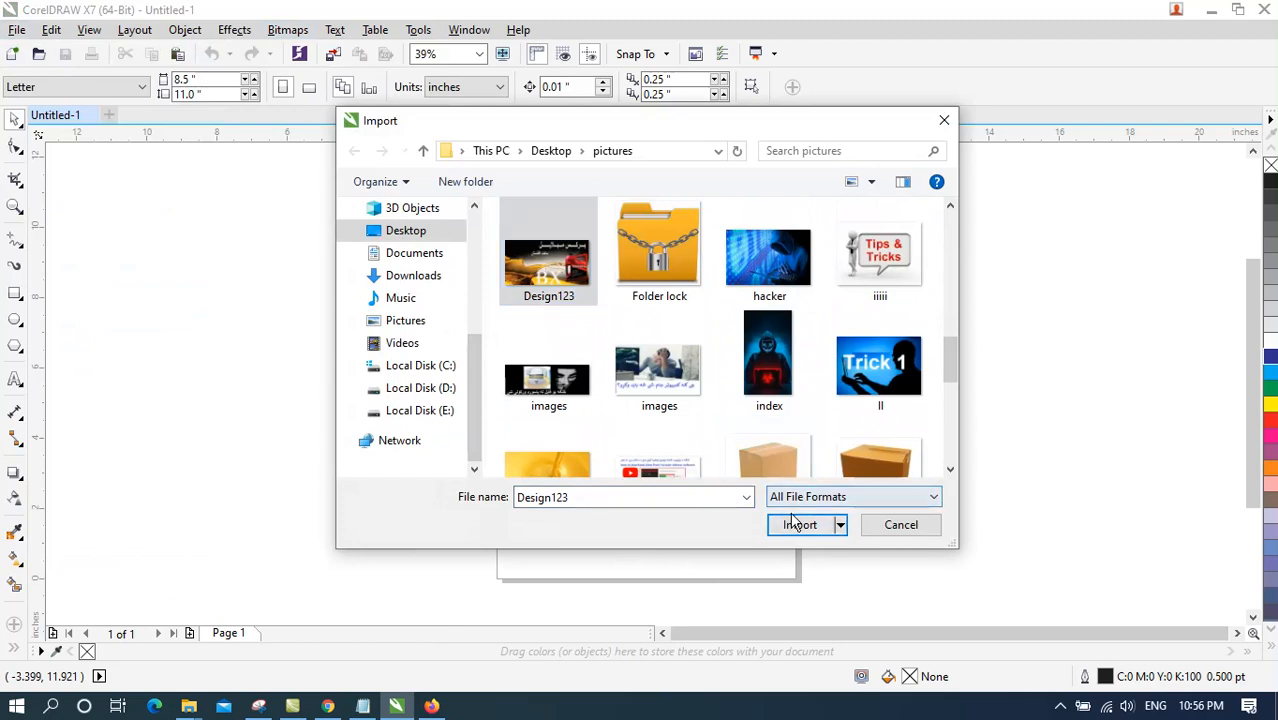
click(800, 524)
drag(303, 218, 861, 553)
drag(580, 211, 580, 183)
drag(663, 343, 588, 326)
key(Escape)
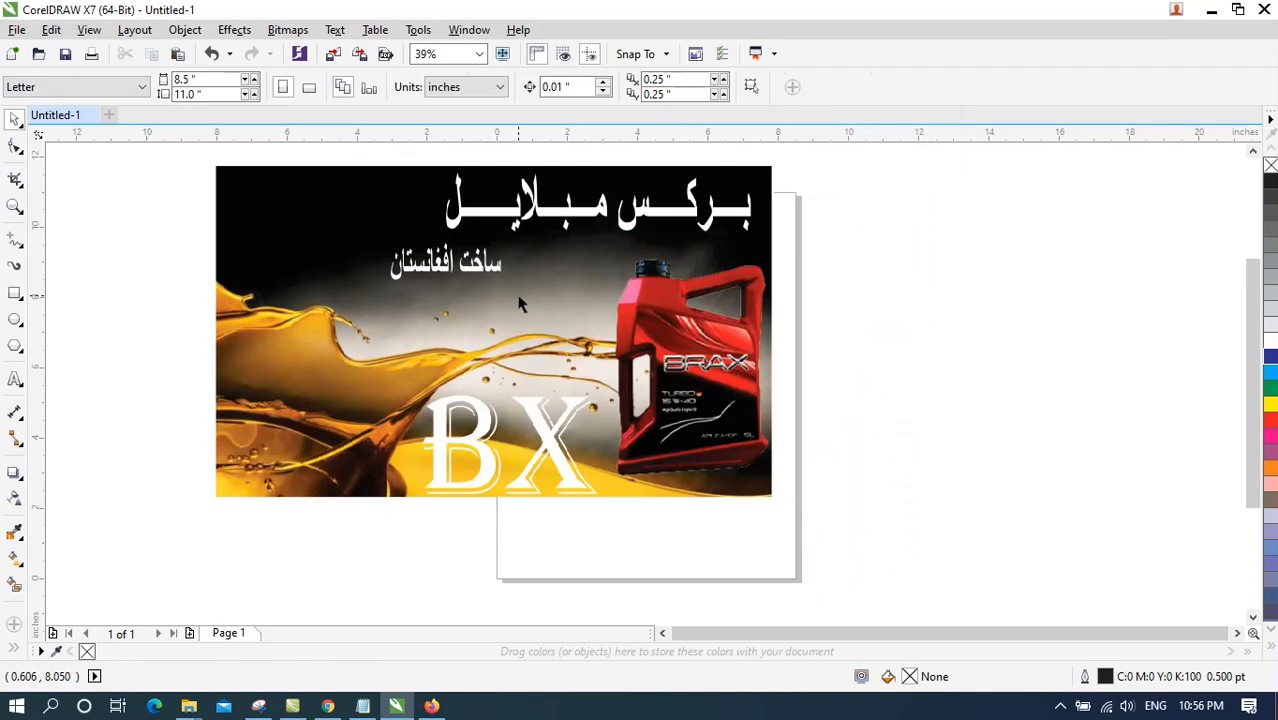
Convert the Design123 bitmap to vector shapes with Quick Trace, allowing the oversized bitmap to be reduced.
click(443, 286)
click(290, 31)
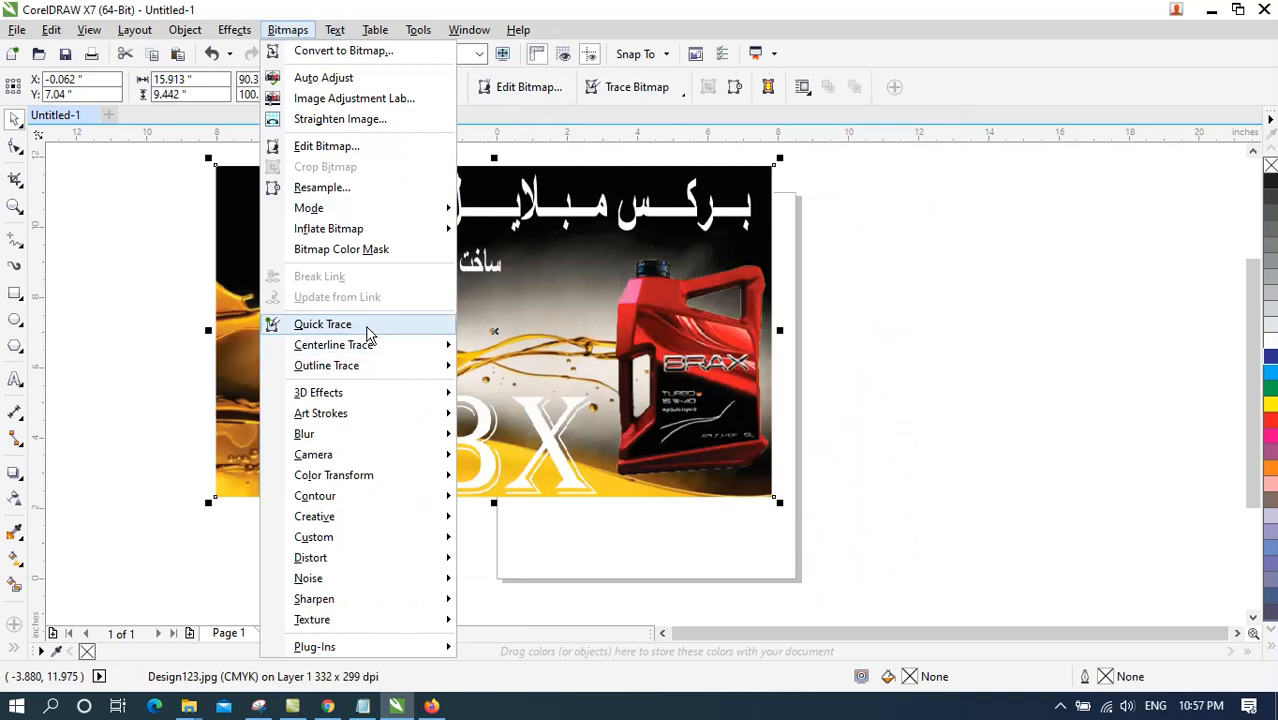
click(371, 324)
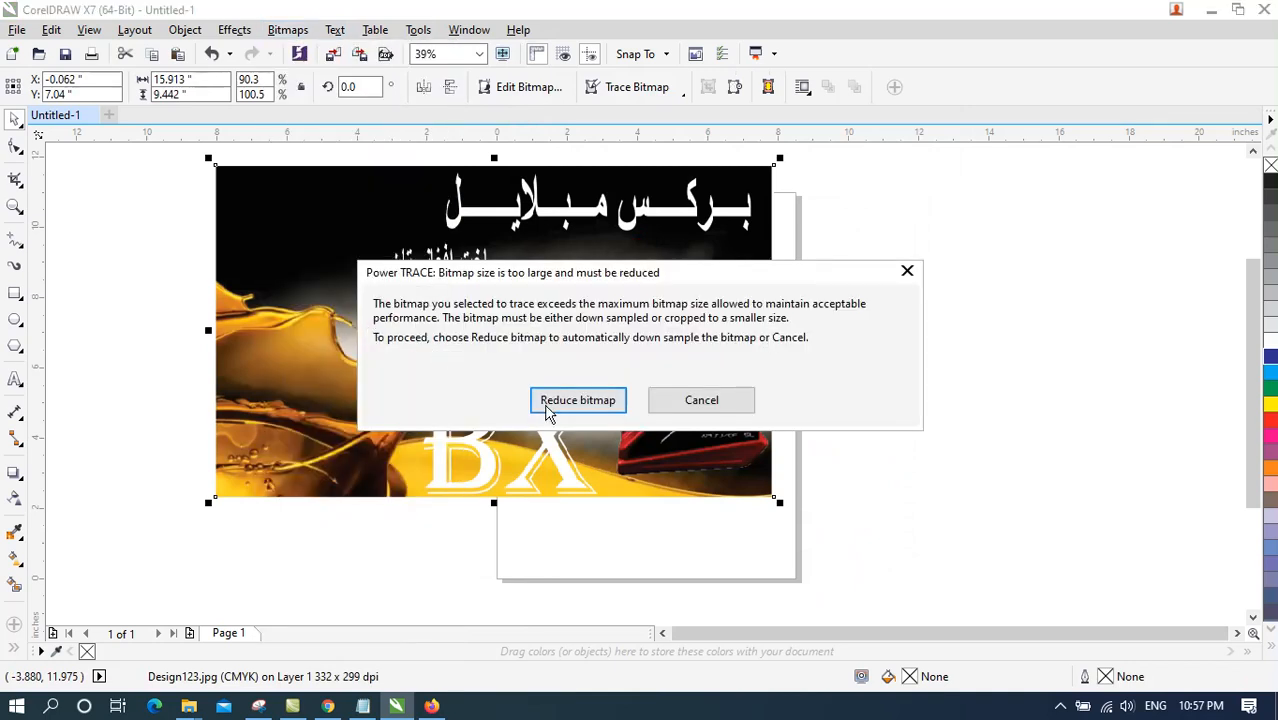
click(559, 405)
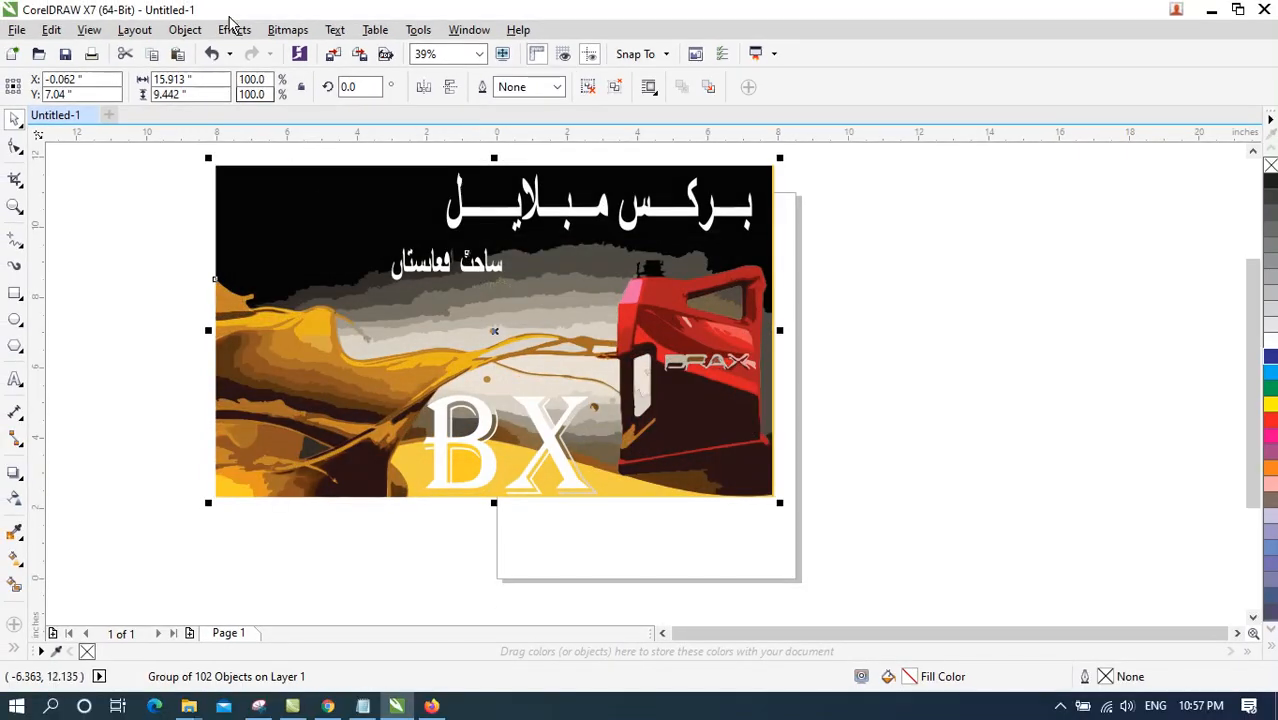
Separate the traced group from the original Design123 bitmap so the two sit side by side.
mouse_move(543, 271)
mouse_down()
mouse_move(994, 473)
mouse_move(904, 348)
mouse_move(1026, 322)
mouse_move(1052, 361)
mouse_up()
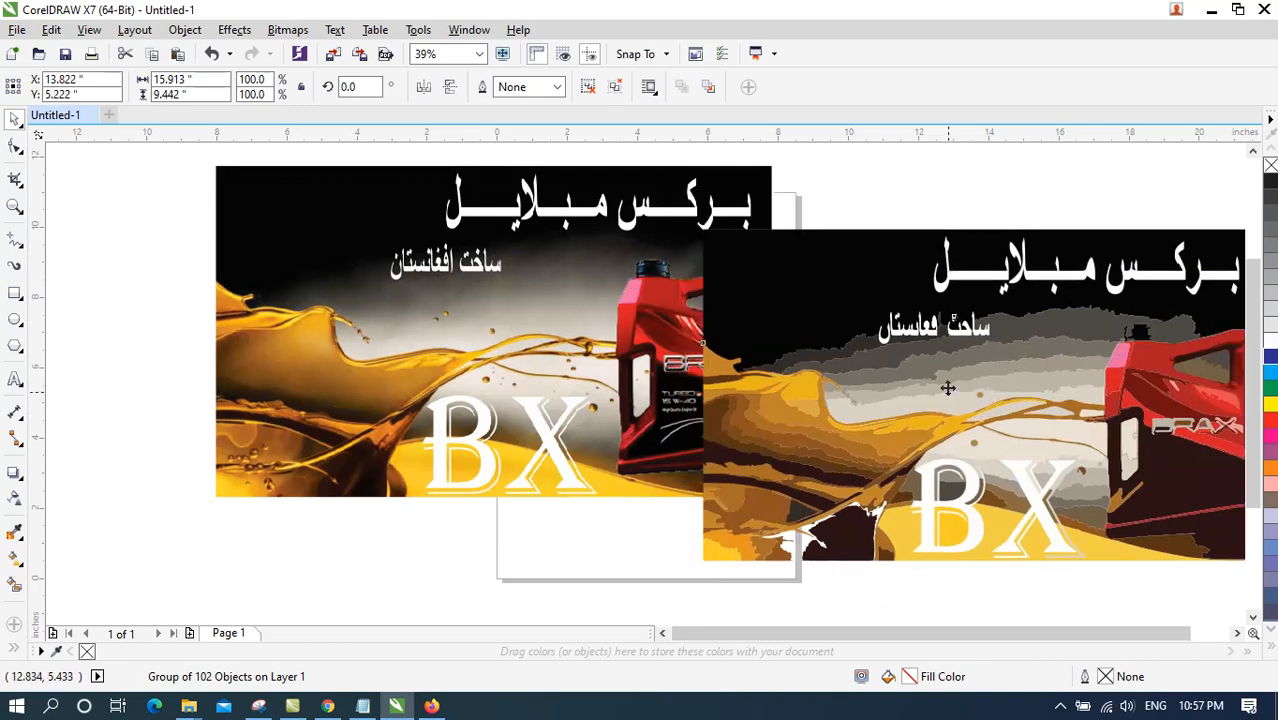
drag(980, 396, 946, 334)
drag(935, 380, 1023, 398)
drag(663, 311, 520, 311)
drag(903, 348, 860, 336)
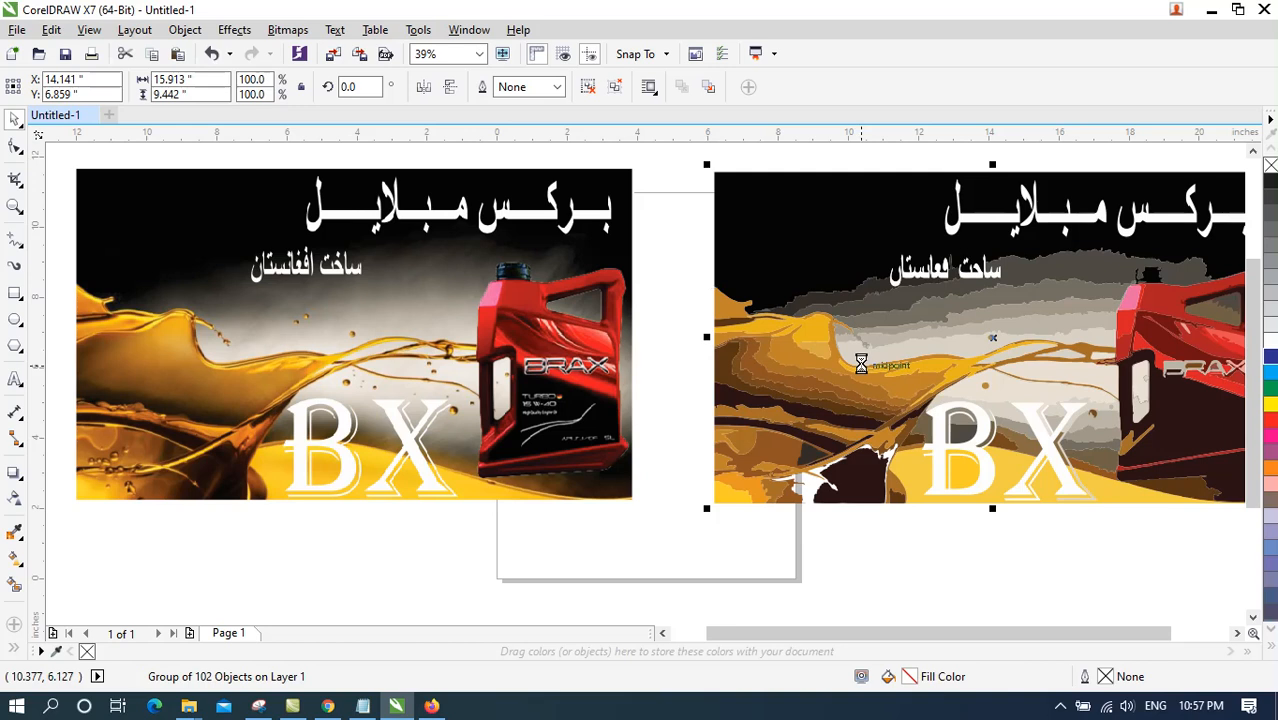
Place a duplicate of the traced Design123 group below the two pictures and ungroup it.
mouse_move(893, 340)
mouse_down()
mouse_move(591, 520)
mouse_move(563, 575)
mouse_move(433, 618)
mouse_up()
drag(1250, 290, 1250, 405)
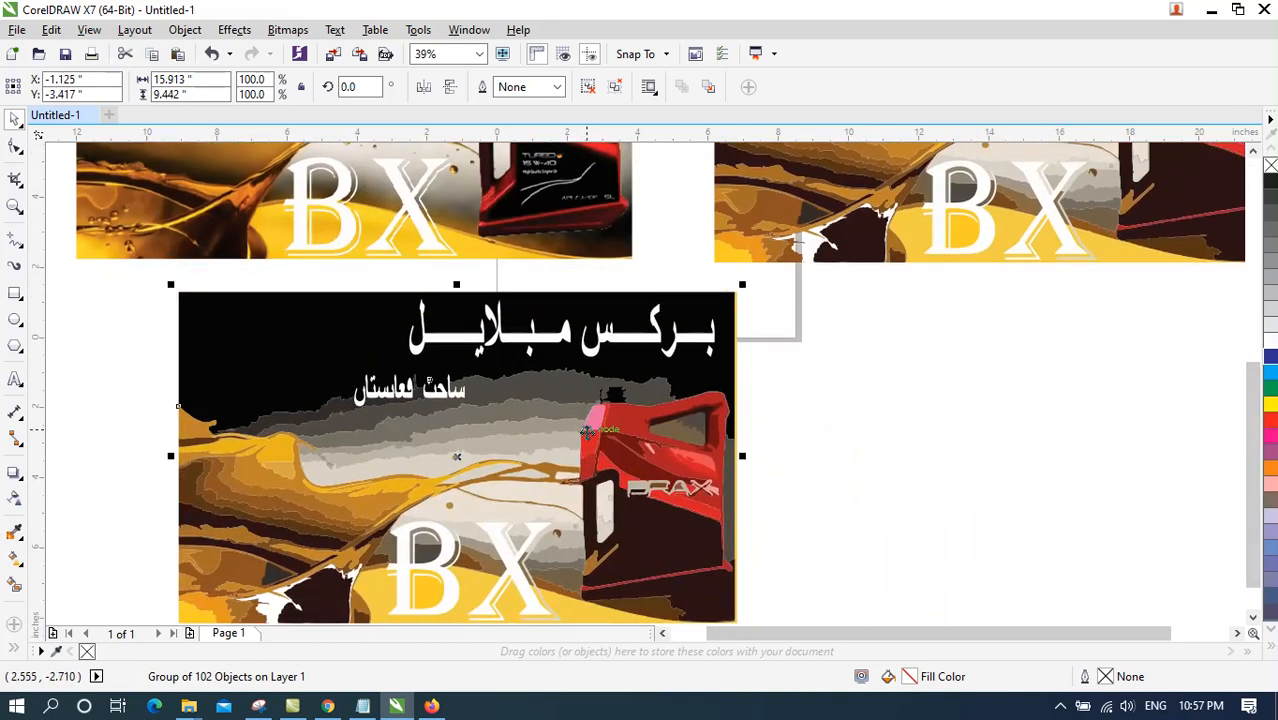
click(589, 89)
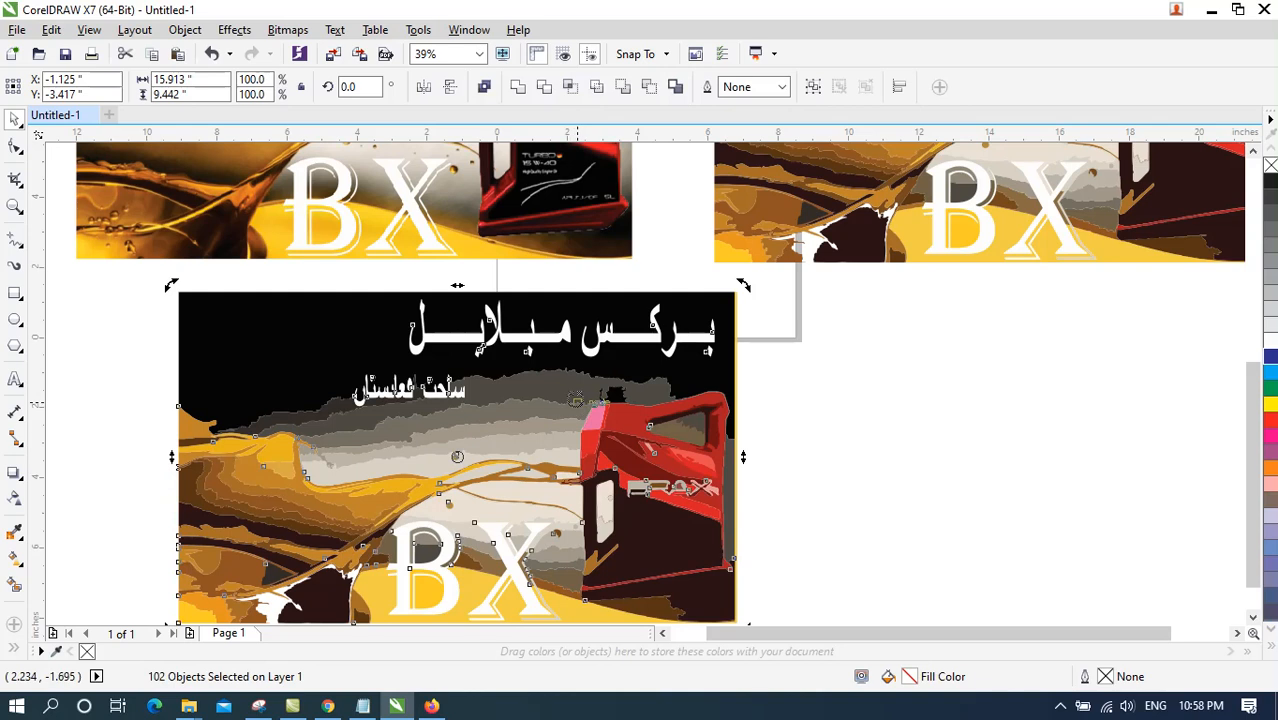
Try rotating the ungrouped Design123 tracing by about 15 and 24 degrees, undoing each rotation.
click(628, 440)
drag(551, 451, 565, 413)
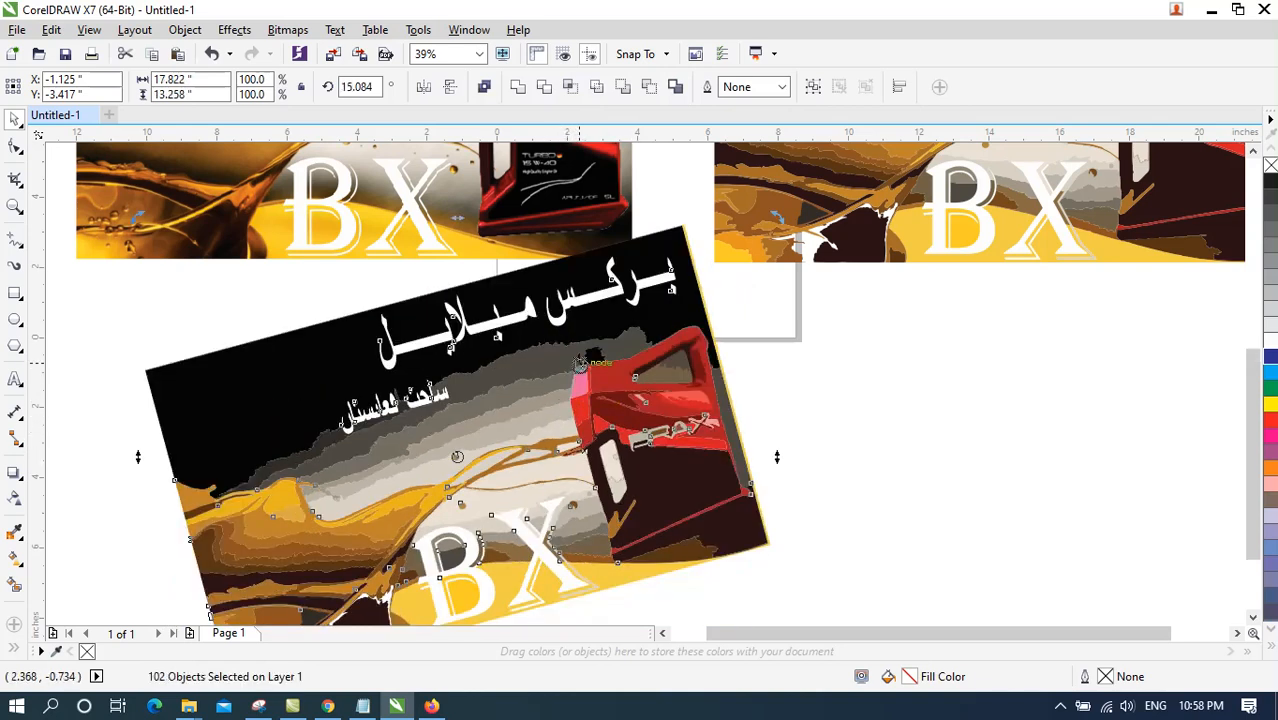
key(ctrl+z)
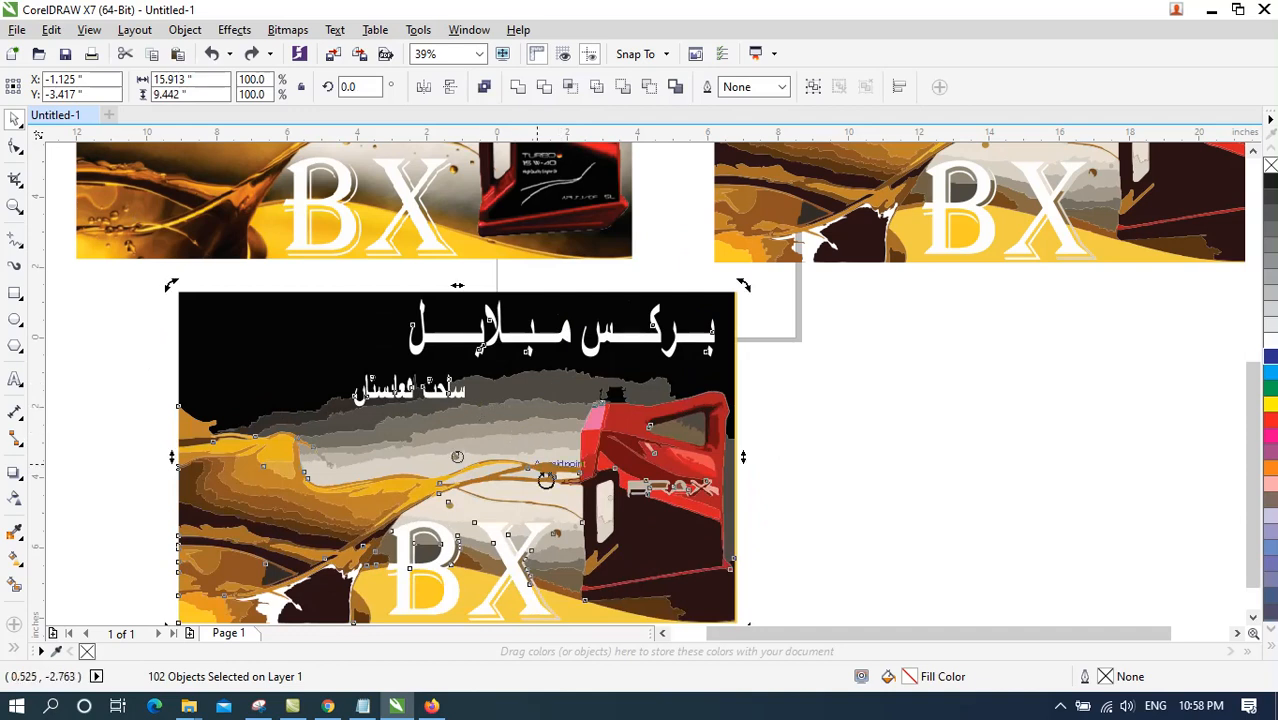
drag(524, 498, 668, 487)
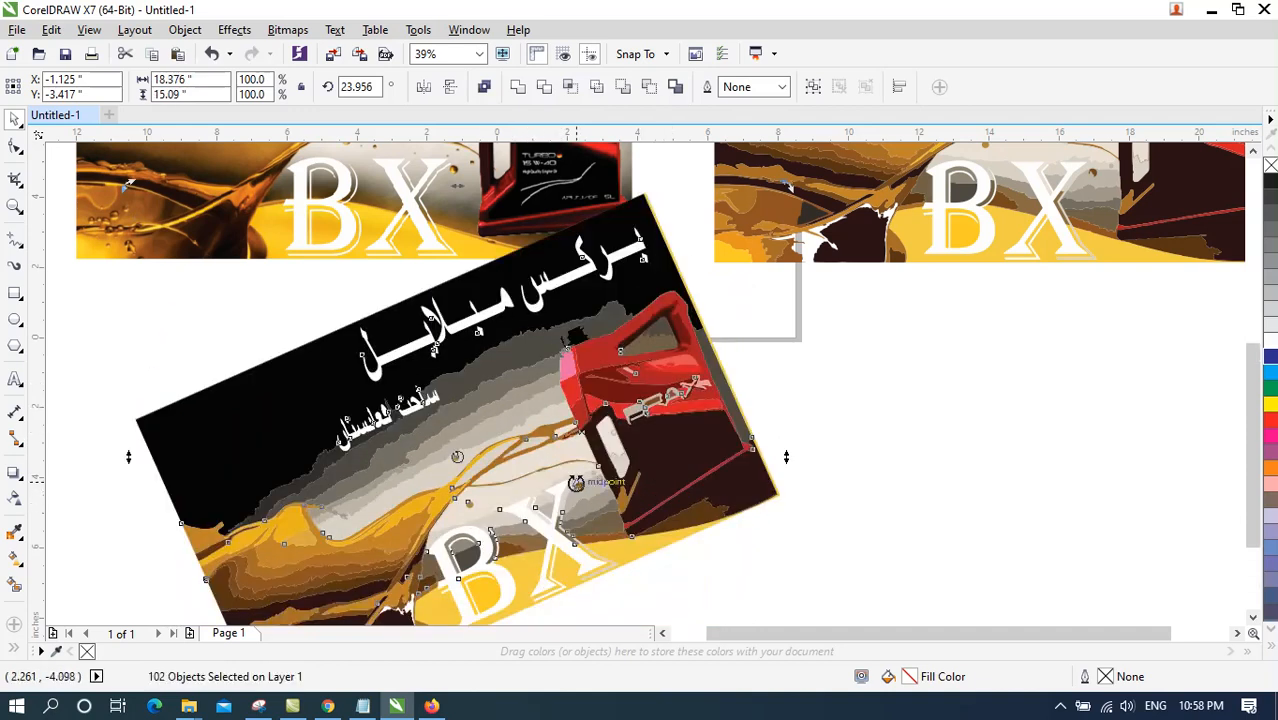
key(ctrl+z)
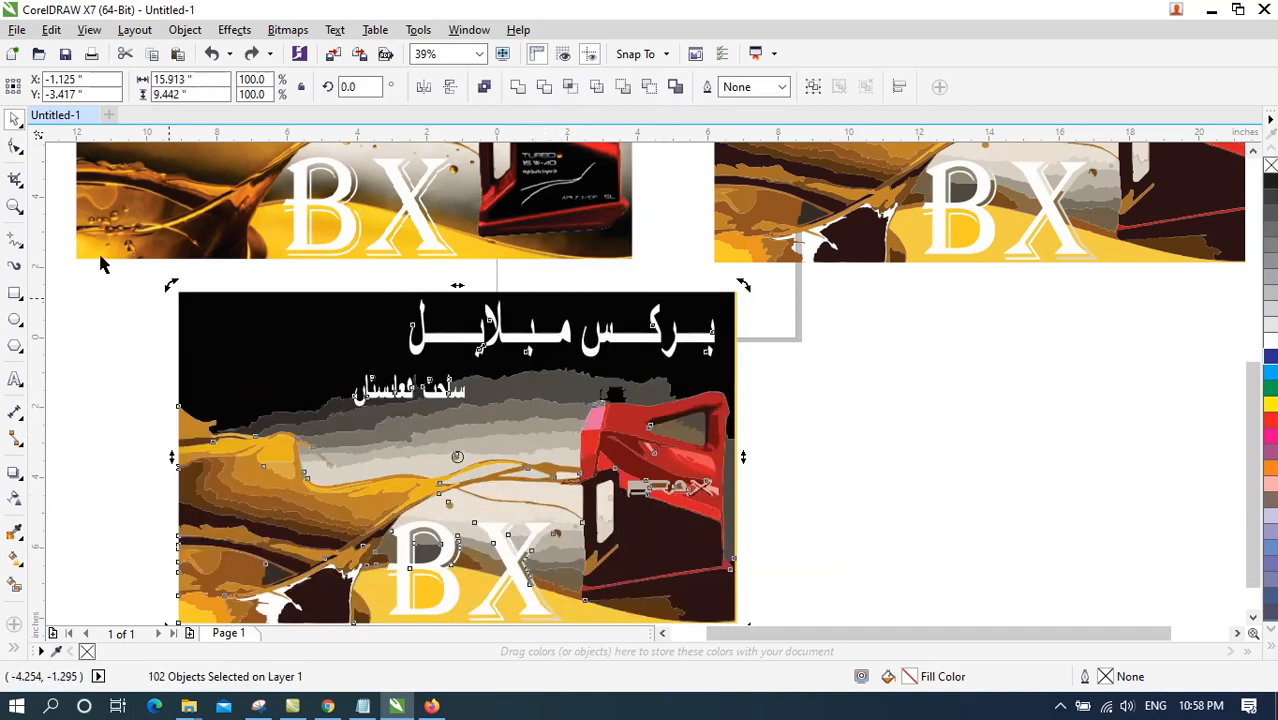
Tilt the ungrouped Design123 tracing by about 11.4 degrees and pull nodes outward at its right edge with the Shape tool.
drag(392, 522, 470, 449)
key(F10)
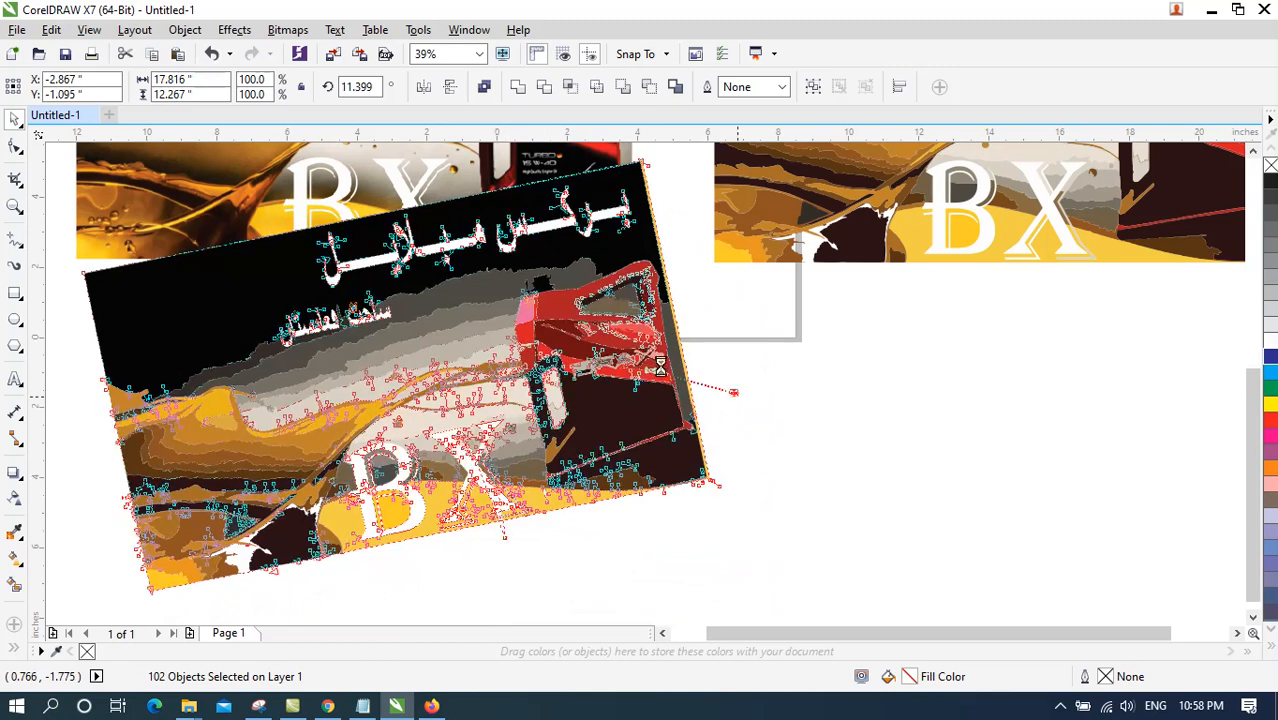
drag(595, 343, 730, 407)
click(763, 547)
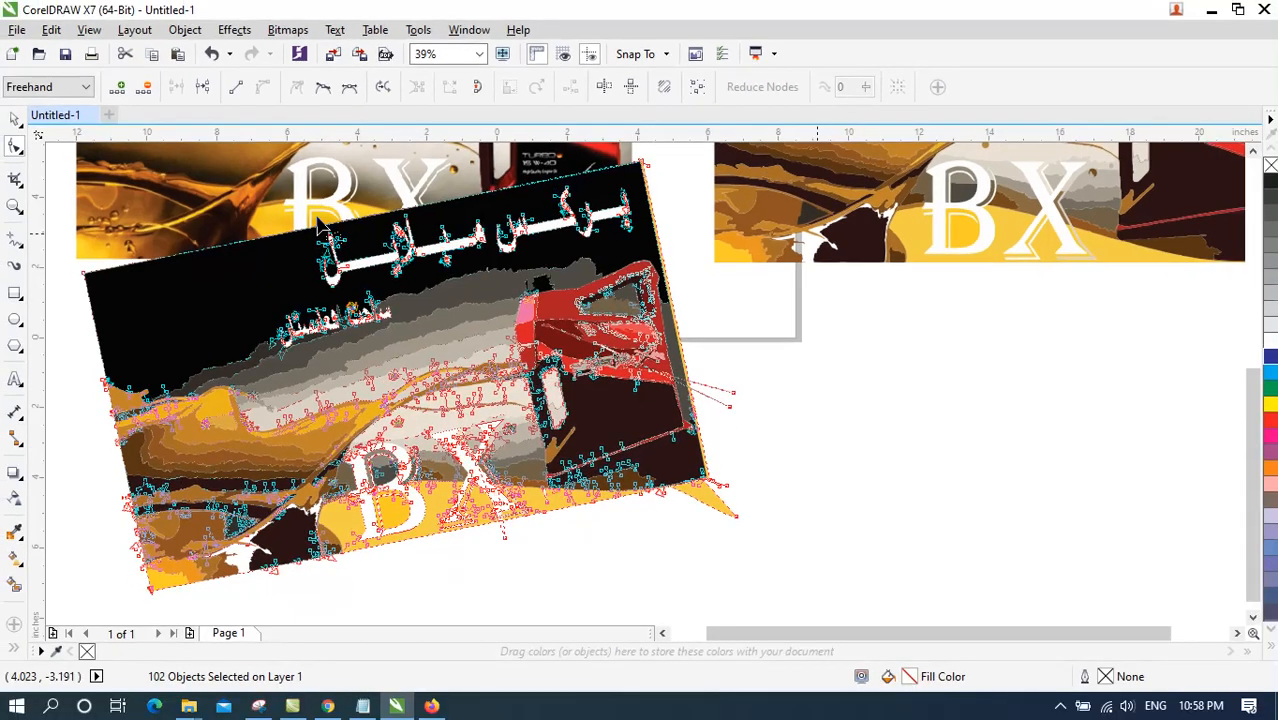
Create a new document and import flower picture 3 from E:\Pictures\Flower, placing it at about 9.08 inches square.
click(109, 114)
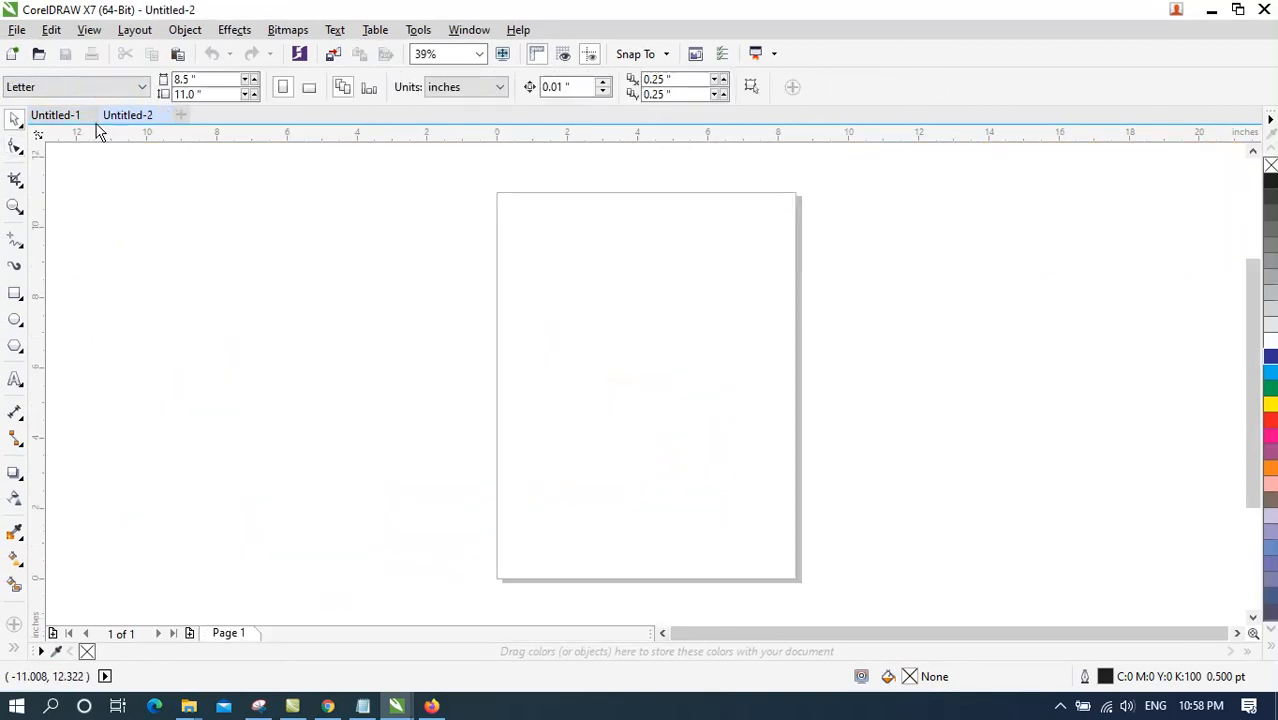
click(17, 29)
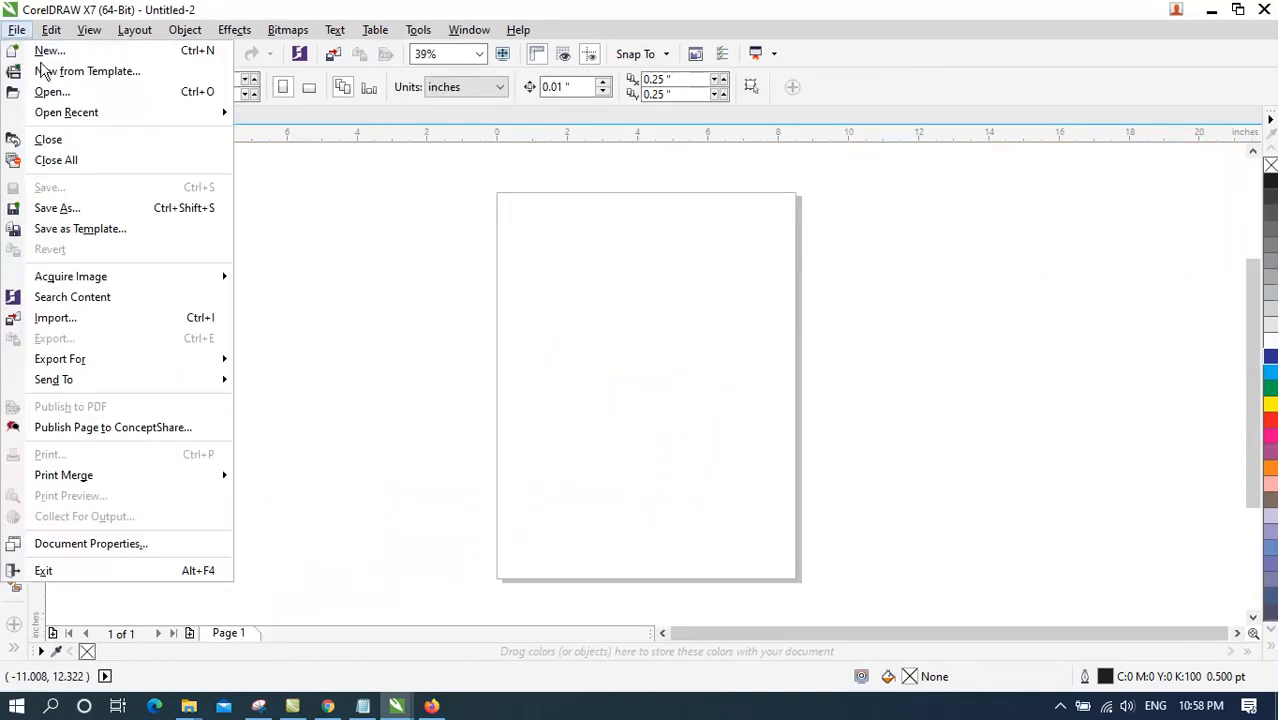
click(90, 318)
drag(951, 236, 930, 456)
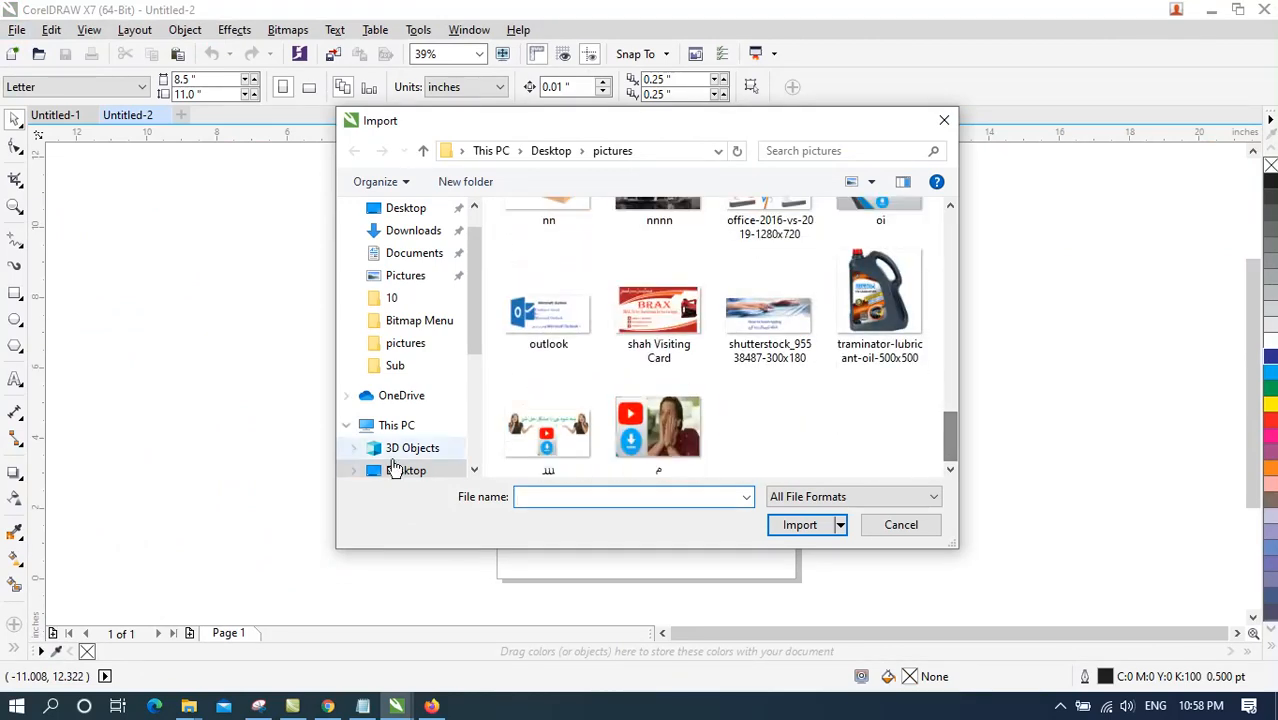
scroll(428, 408, down, 5)
click(420, 410)
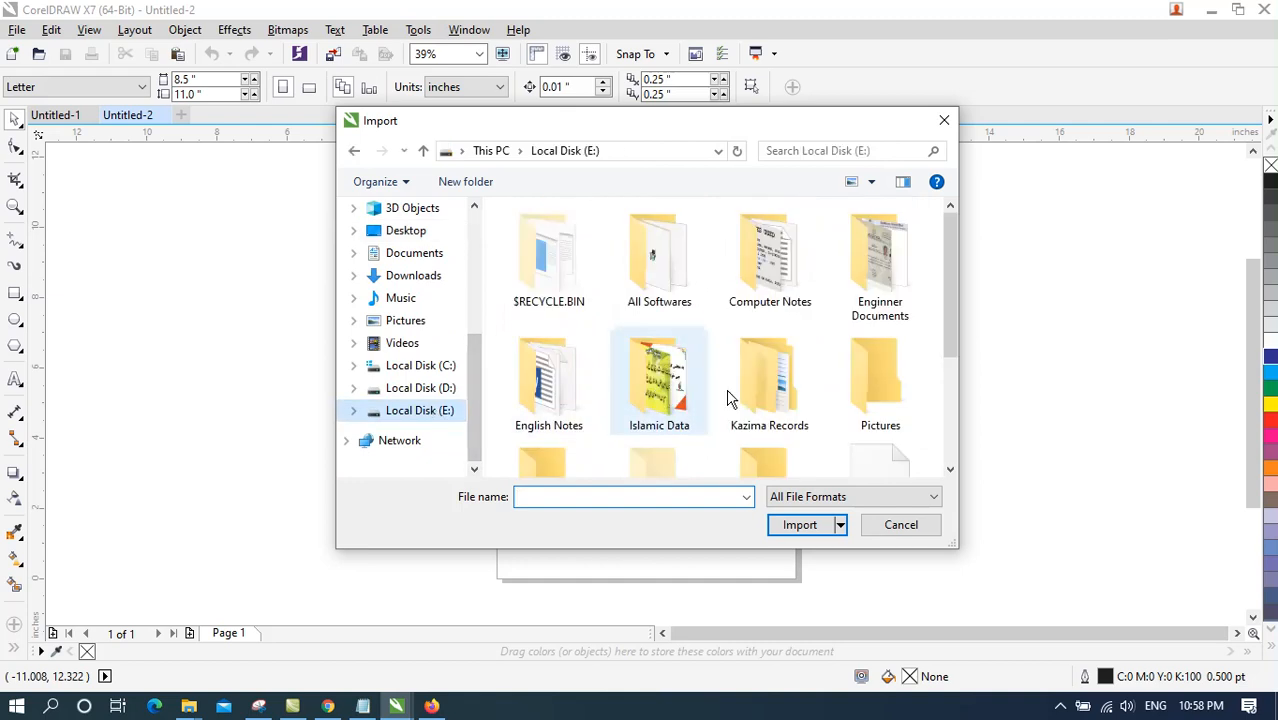
double_click(864, 383)
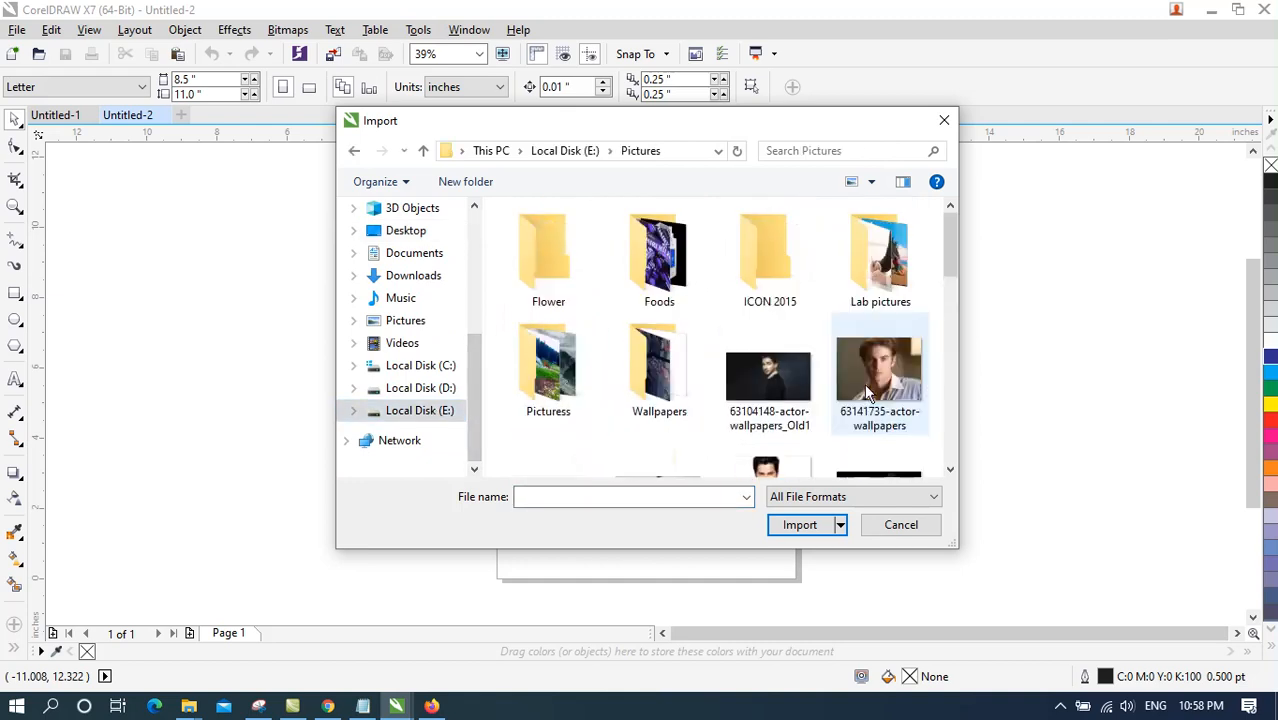
double_click(556, 287)
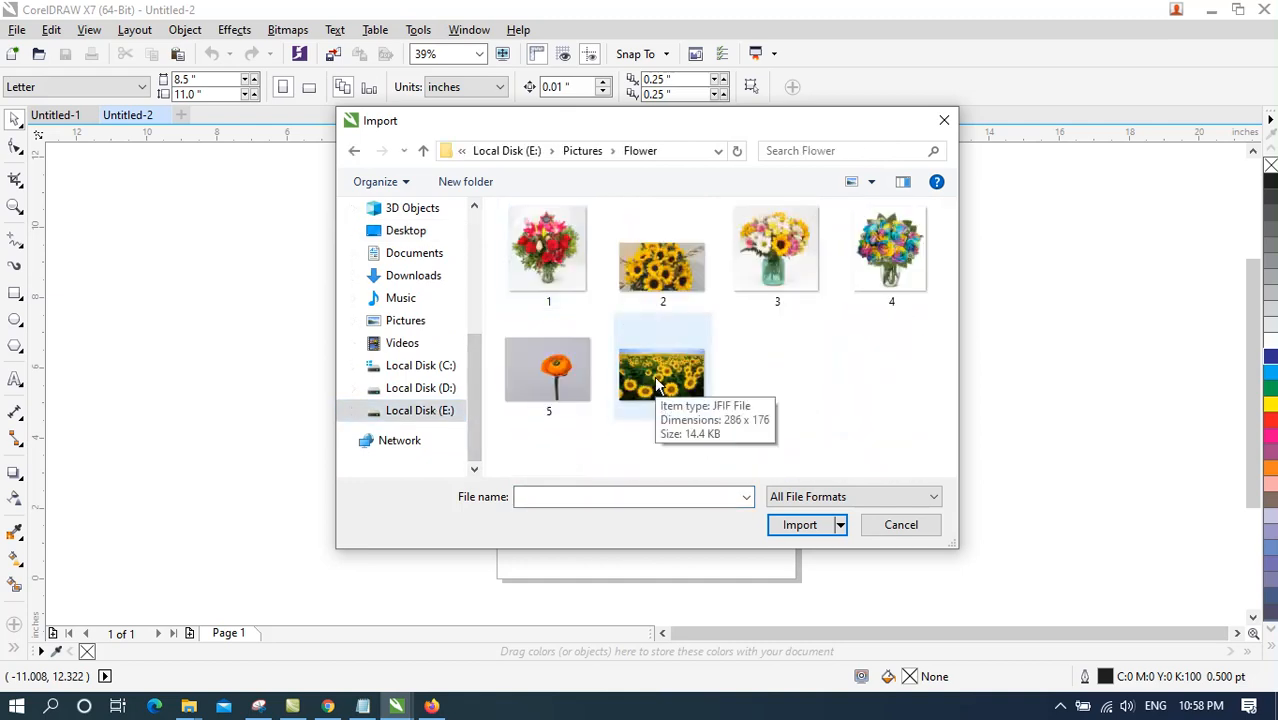
double_click(777, 250)
drag(237, 244, 564, 569)
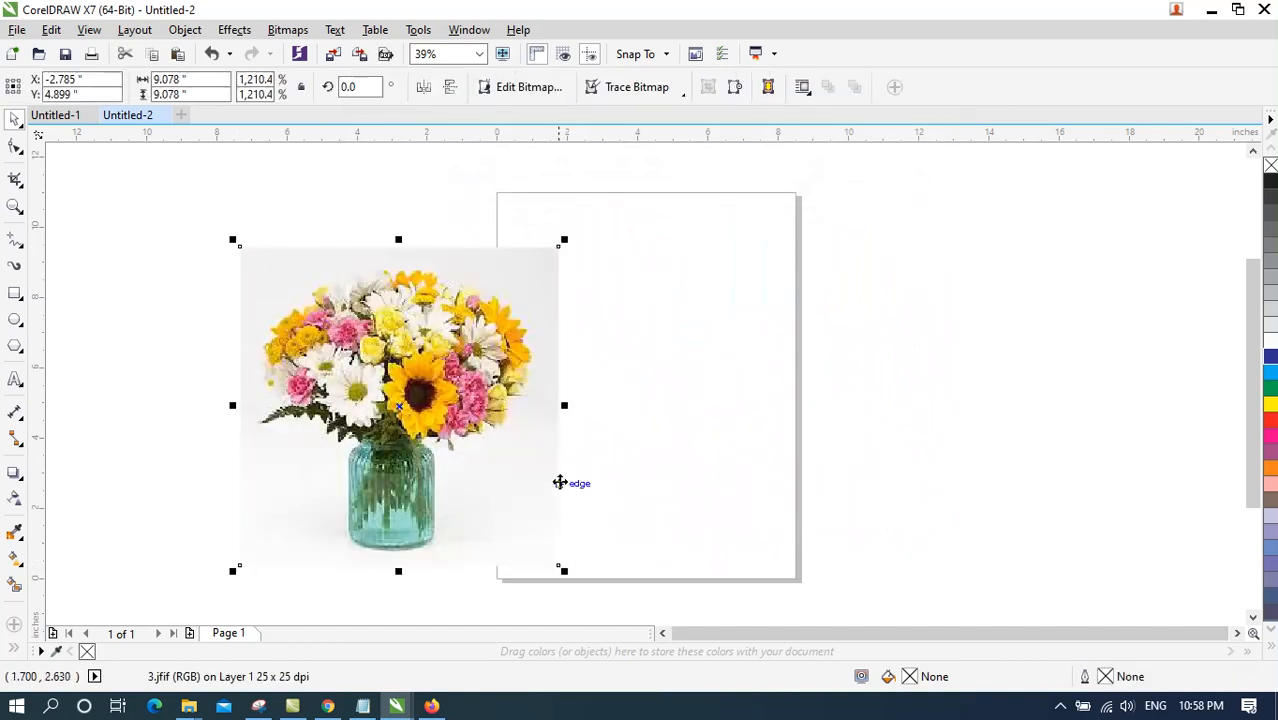
Quick Trace the flower bitmap, and arrange the tracing to the right of the page and the original to the left.
click(288, 30)
click(322, 324)
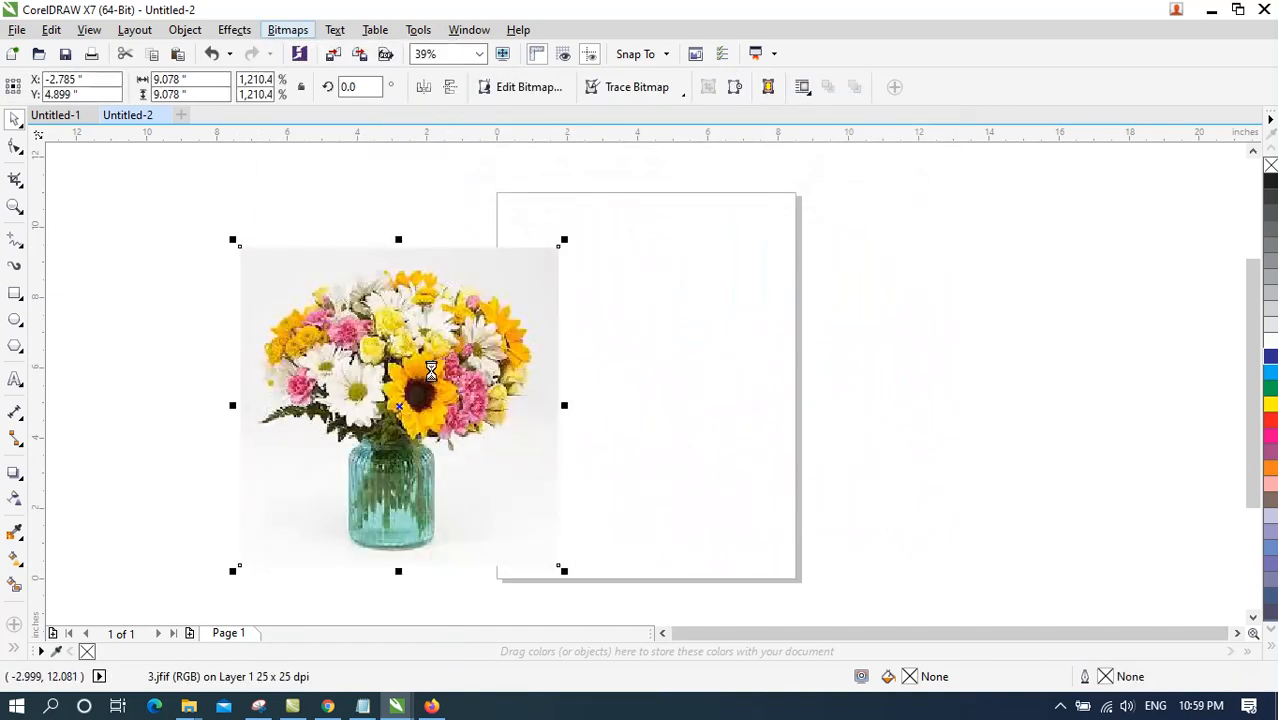
drag(430, 371, 971, 283)
drag(463, 347, 291, 267)
drag(954, 284, 980, 300)
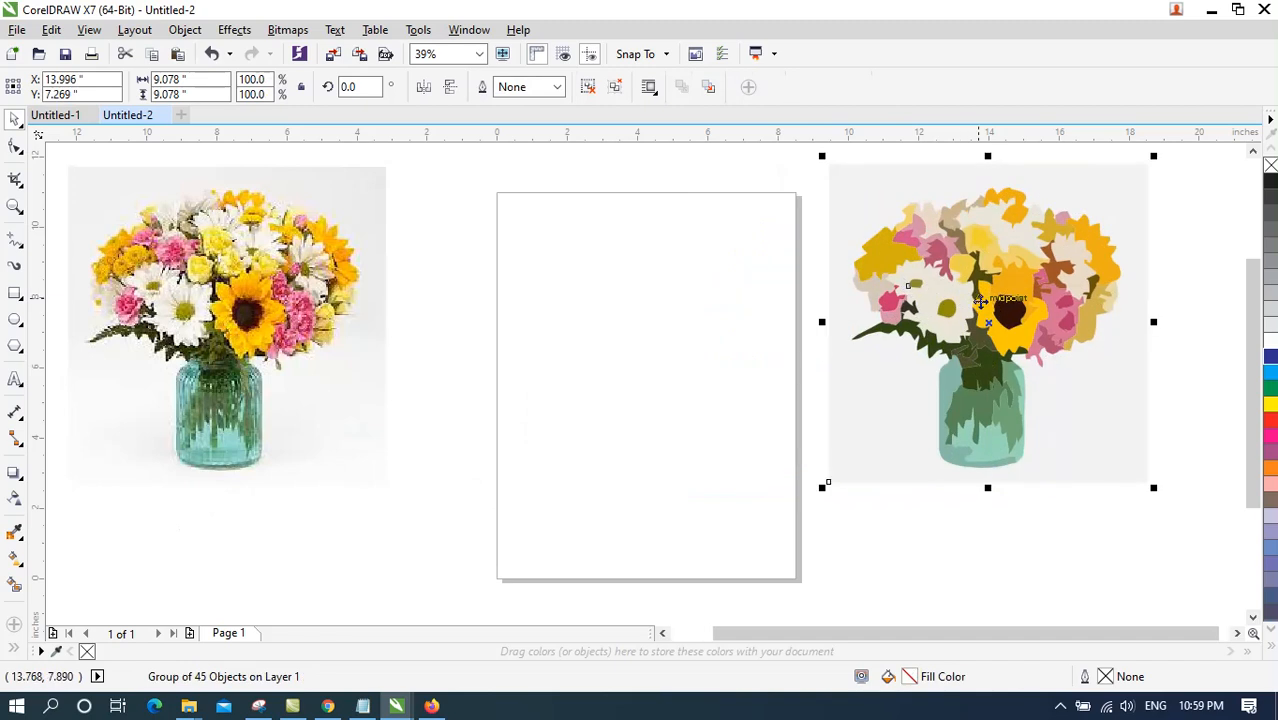
Place a duplicate of the traced flower group on the page, ungroup it and shift it slightly lower.
mouse_move(982, 303)
mouse_down()
mouse_move(633, 374)
mouse_move(599, 408)
mouse_up()
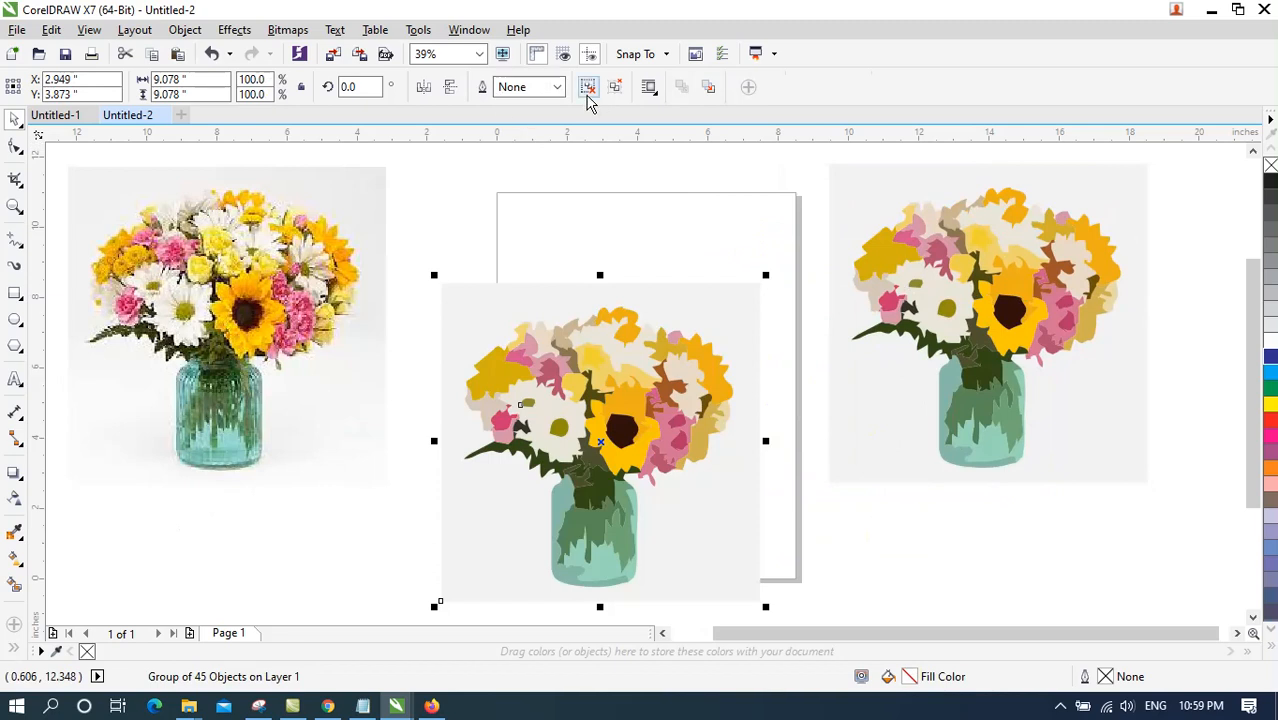
click(588, 88)
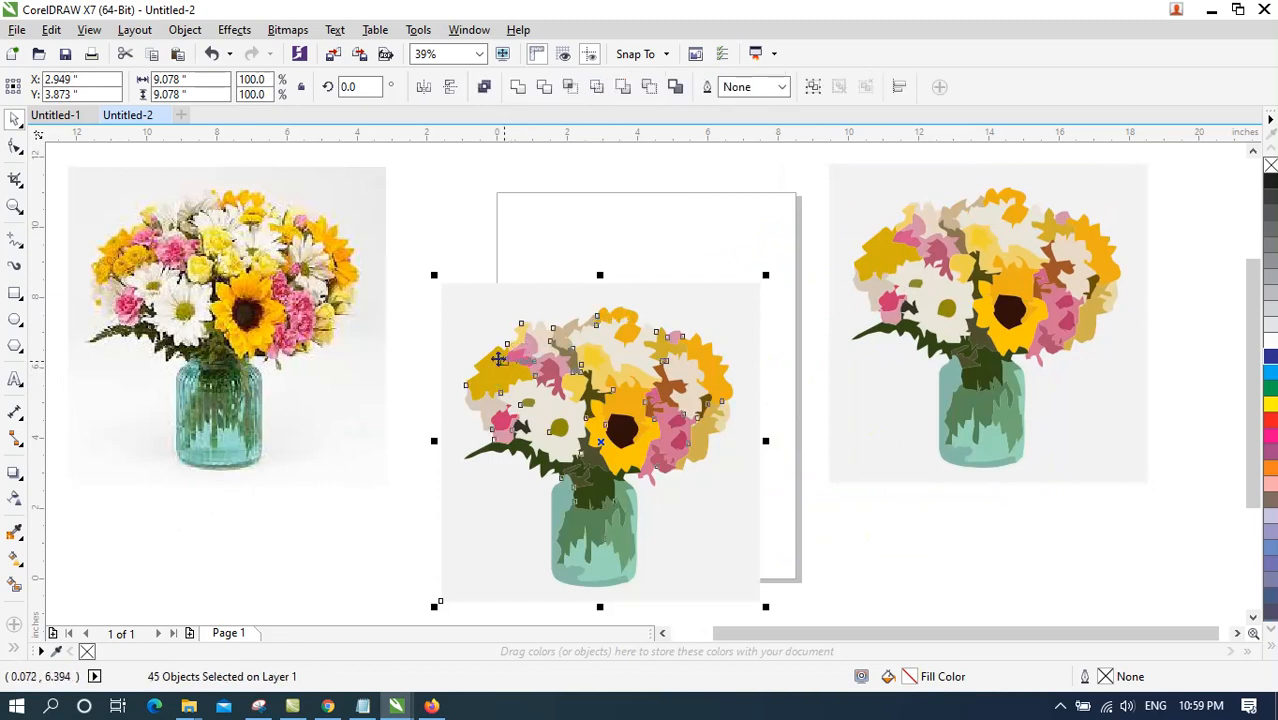
drag(485, 371, 561, 444)
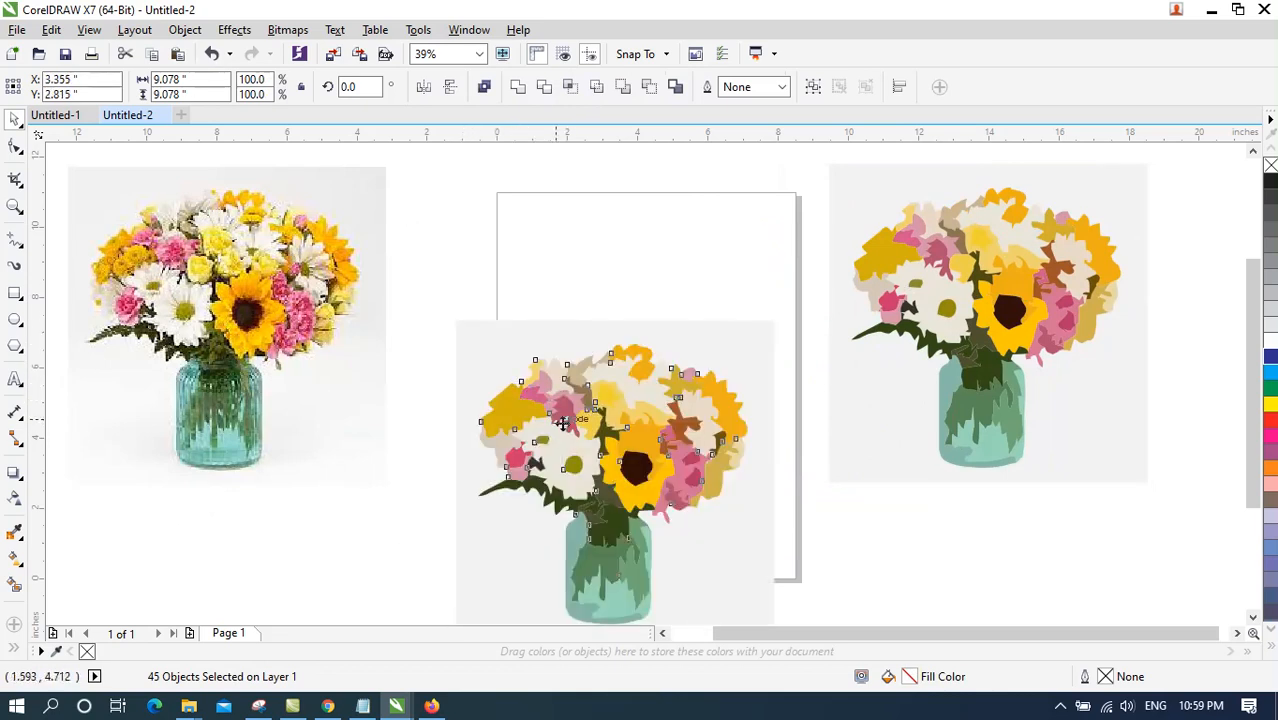
click(613, 476)
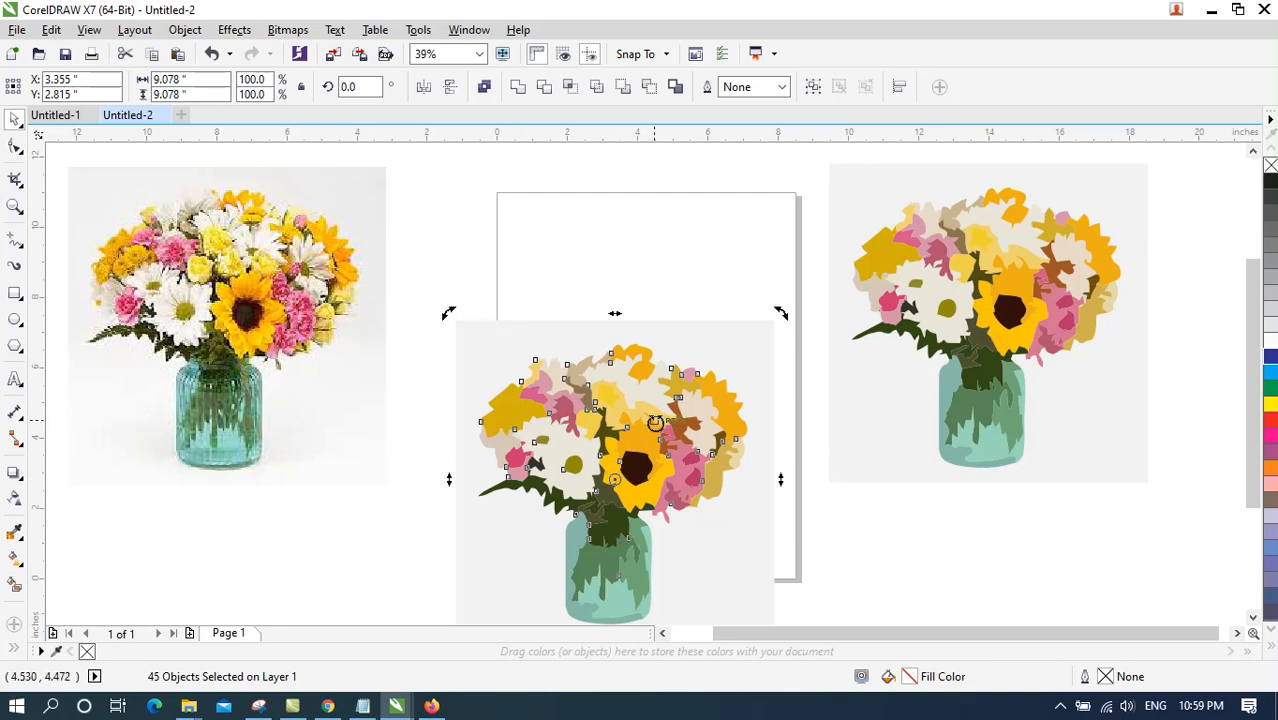
click(820, 517)
Pull the orange and yellow sunflower petal pieces out of the ungrouped bouquet into the empty area below the other tracing.
click(653, 443)
drag(653, 443, 886, 558)
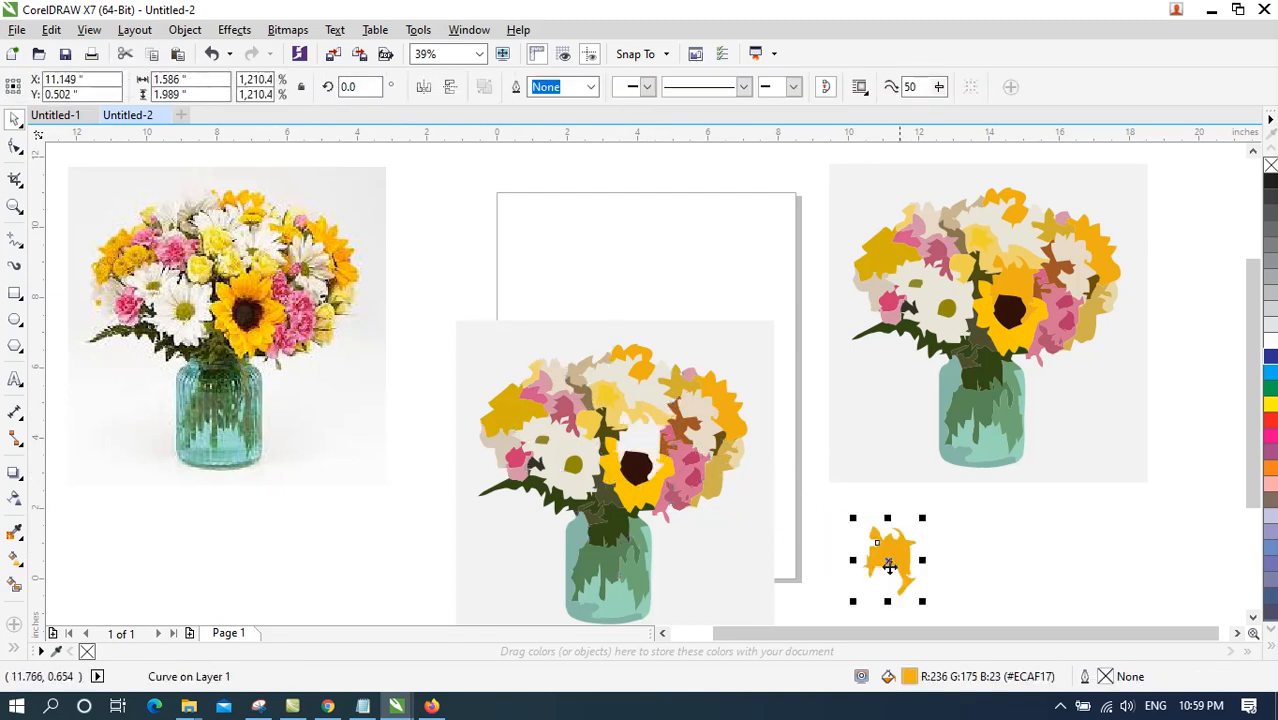
click(645, 490)
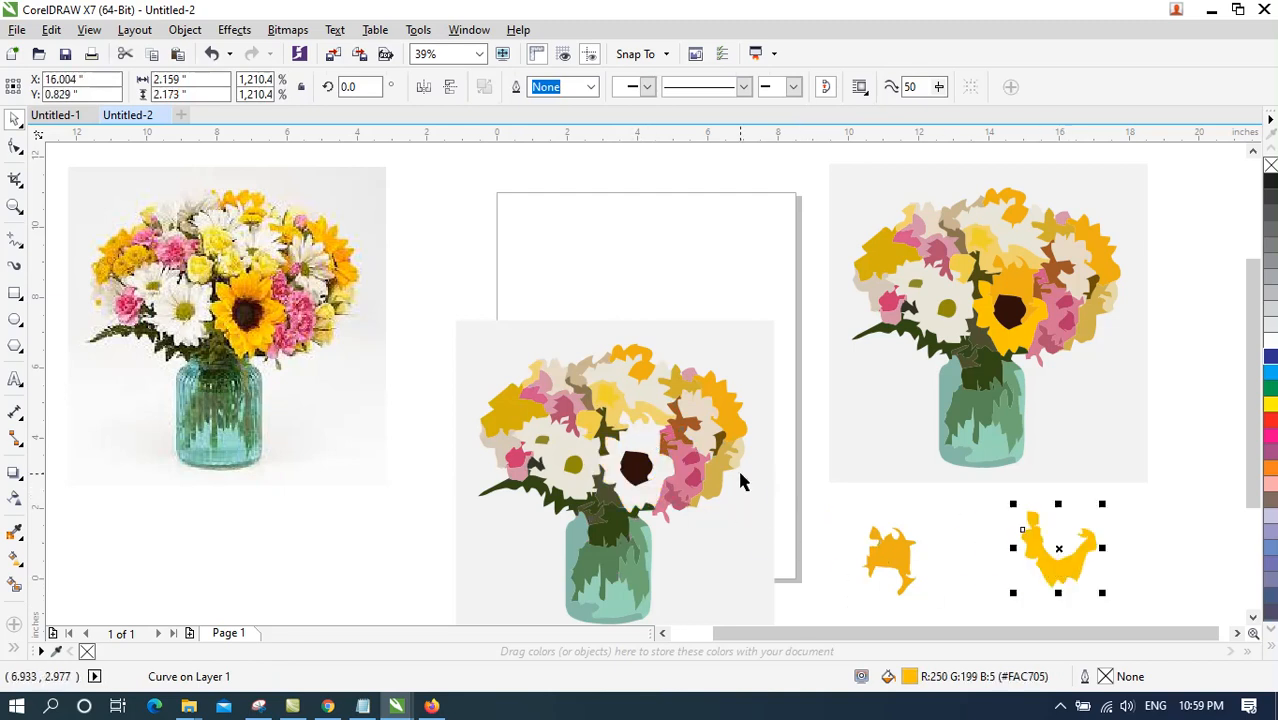
Pull the light yellow, gold, beige and dark pink flower pieces out of the ungrouped bouquet.
drag(609, 400, 690, 268)
drag(515, 402, 474, 265)
drag(518, 445, 421, 413)
drag(510, 462, 428, 456)
Pull the green and teal glass pieces of the vase apart to both sides of the ungrouped bouquet.
drag(600, 563, 380, 583)
drag(612, 590, 703, 600)
key(ctrl+z)
drag(570, 528, 489, 565)
Recolour the pulled-out yellow sunflower petal piece red and the orange petal piece beside it dark blue.
click(1064, 560)
click(1062, 548)
click(1270, 420)
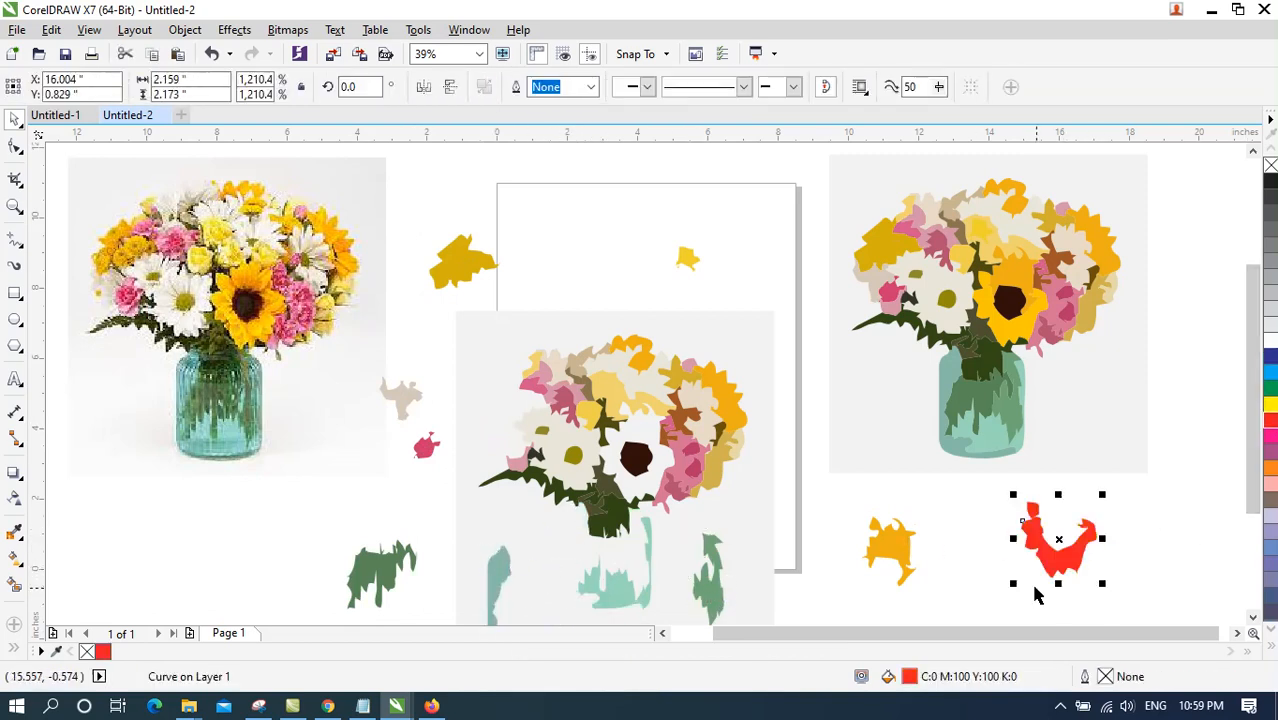
click(888, 552)
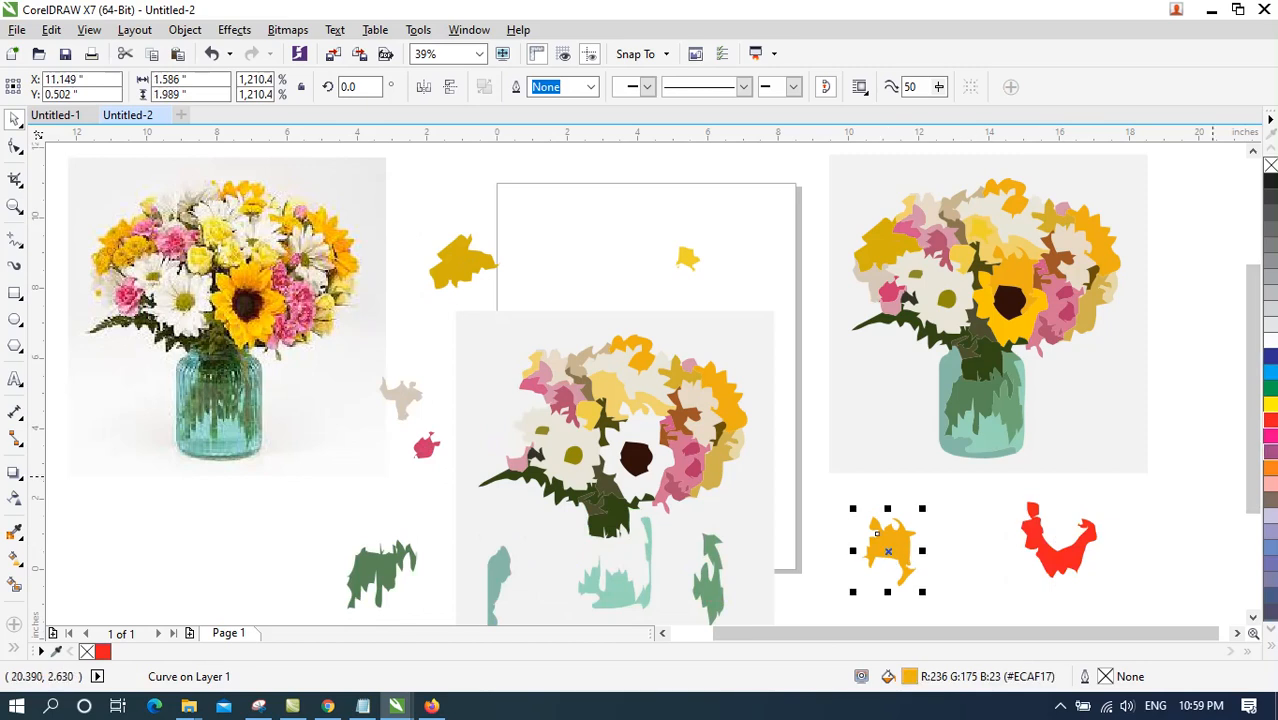
click(1270, 356)
Recolour the separated vase pieces: the dark green one red, the narrow teal one light pink and the mid-green one dark blue.
click(395, 565)
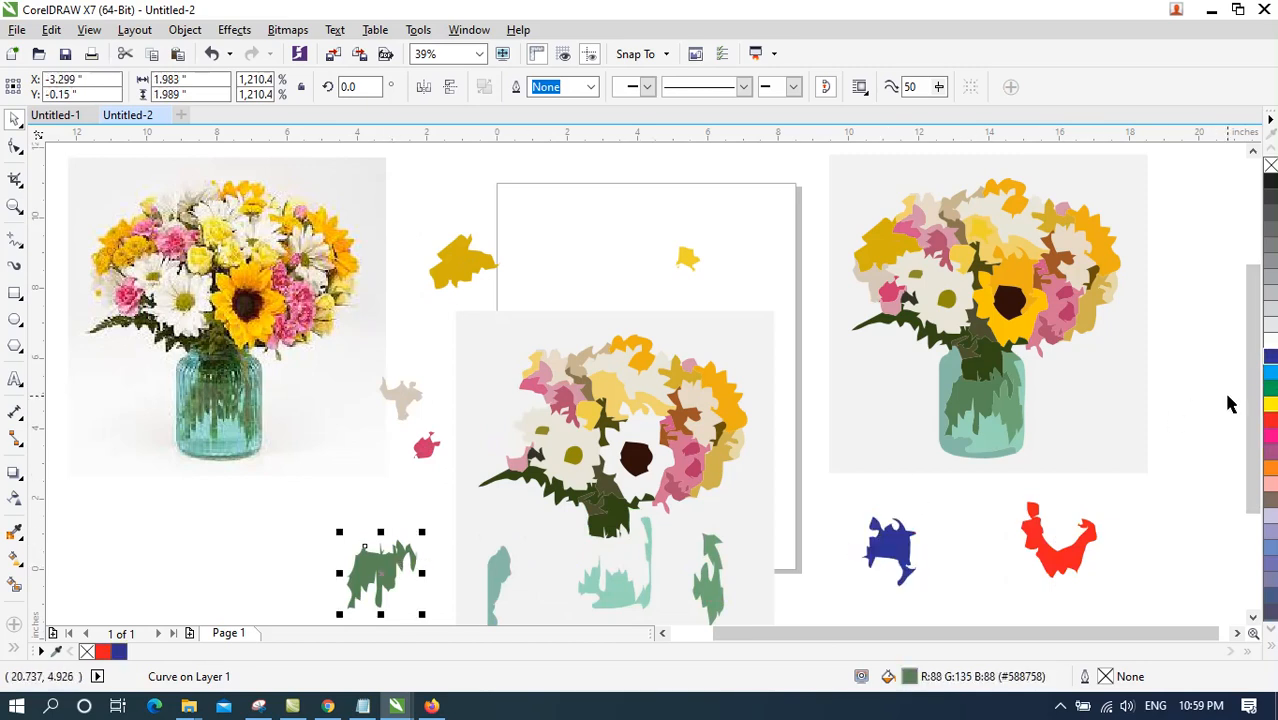
click(1272, 424)
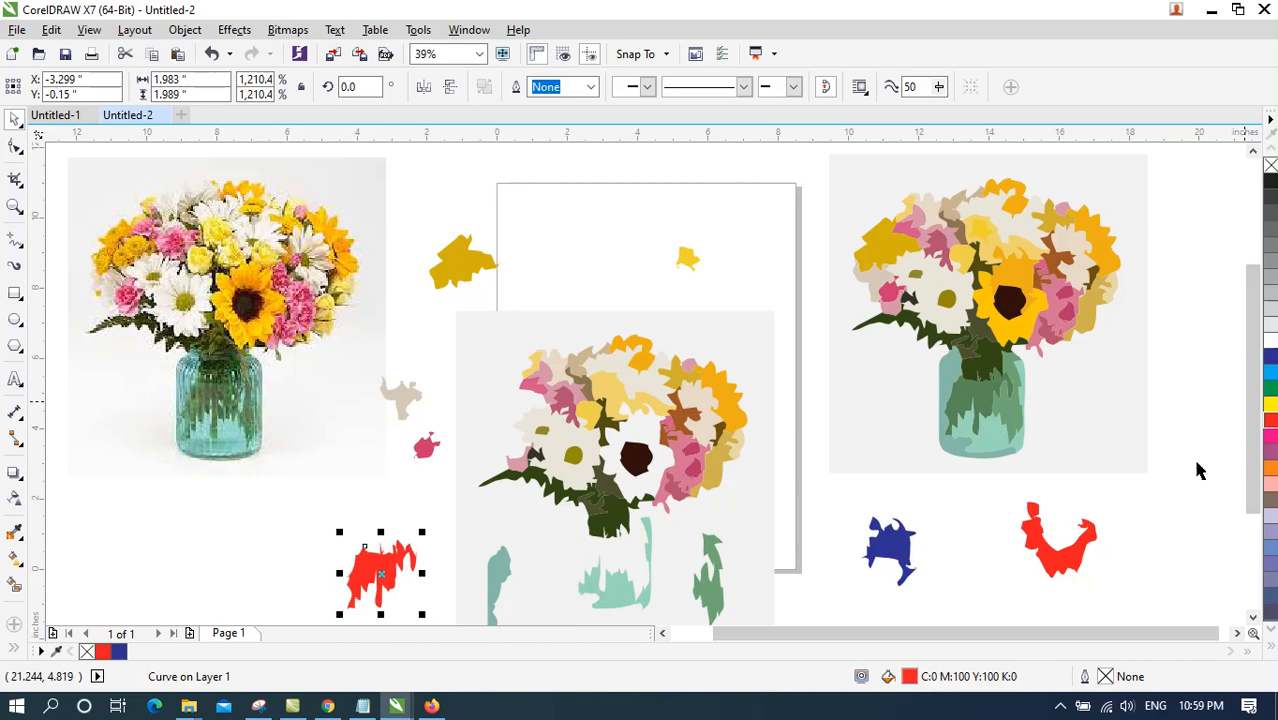
click(497, 552)
click(1270, 483)
click(708, 585)
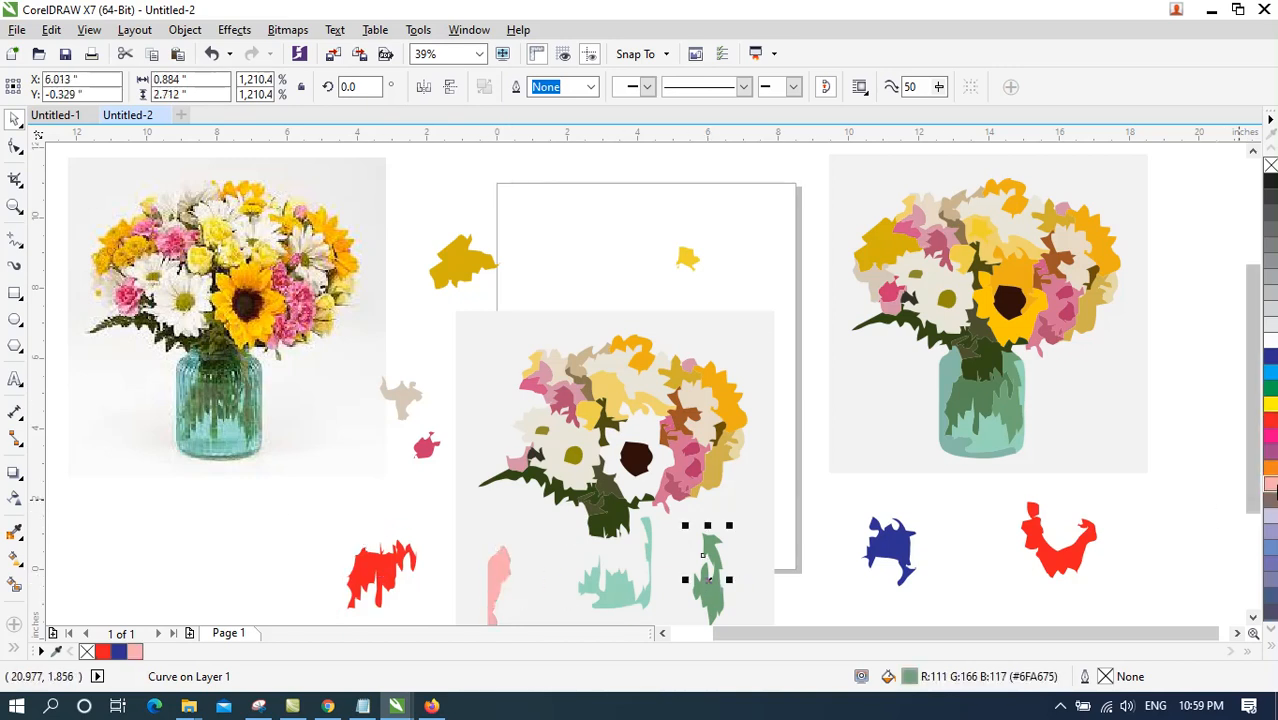
click(1270, 357)
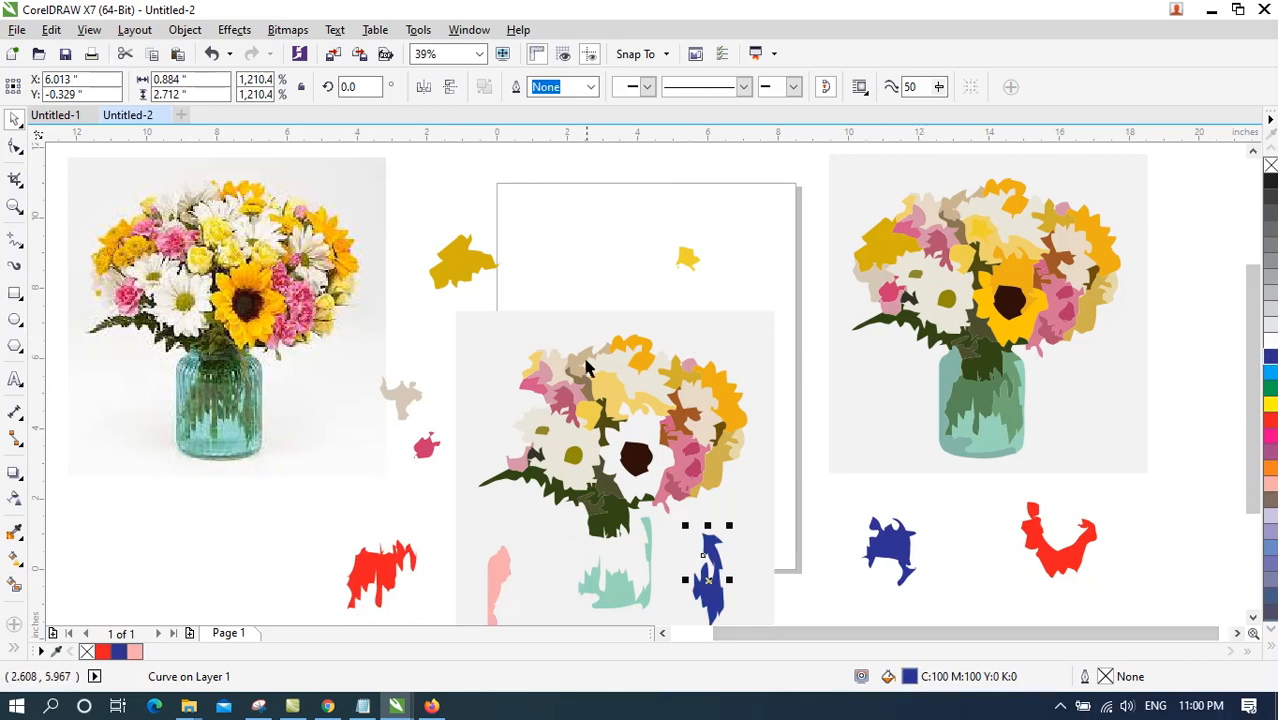
Create a new document, import flower picture 3 and place it beside the page at about 8 by 8 inches.
click(288, 30)
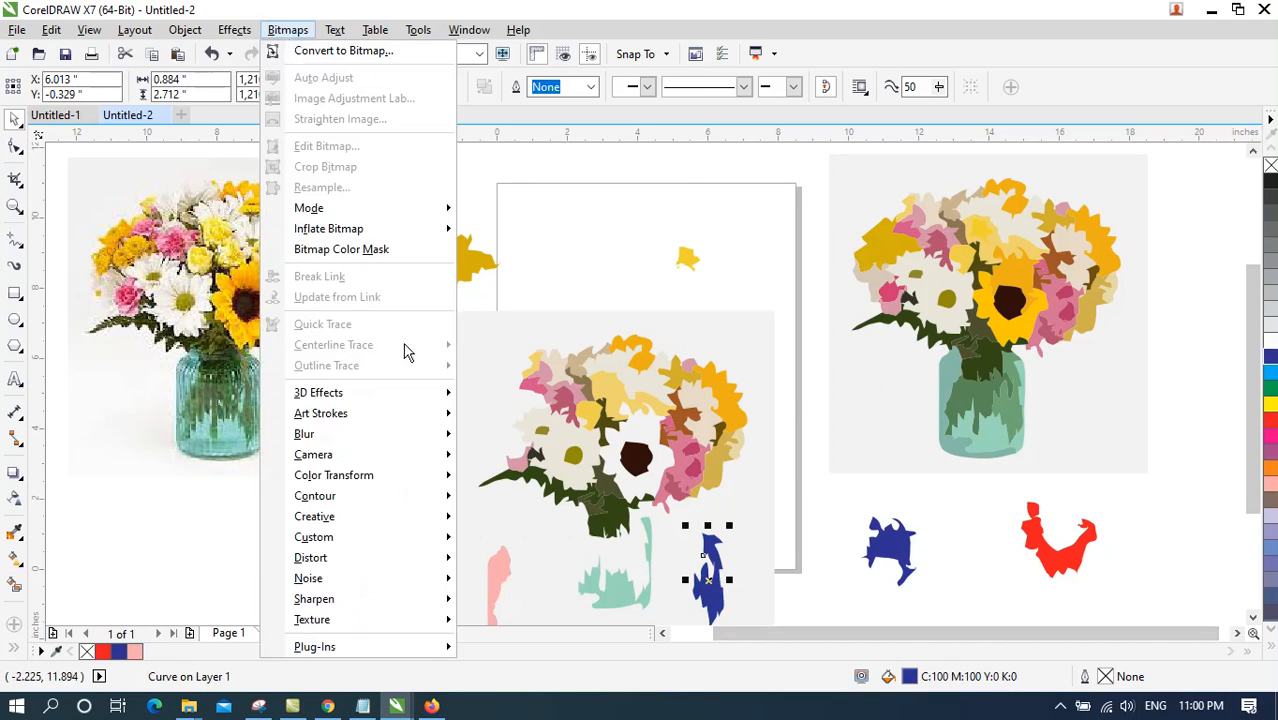
click(762, 283)
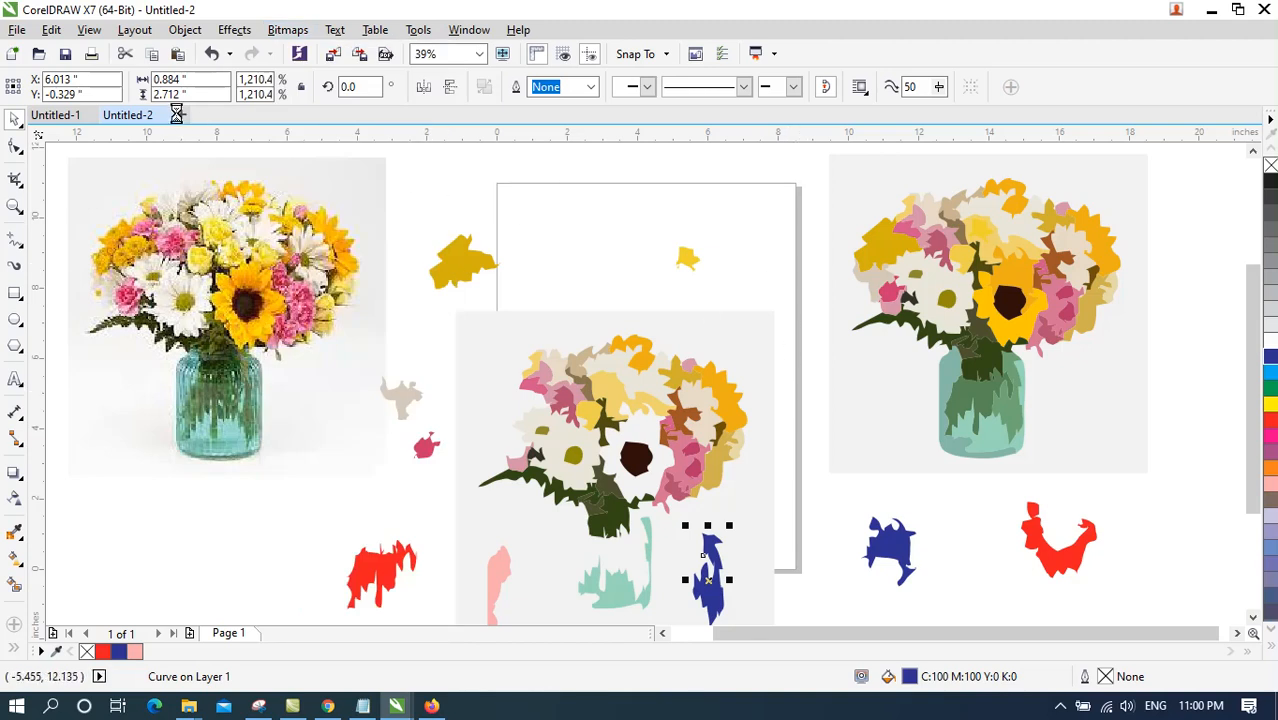
click(176, 114)
click(17, 29)
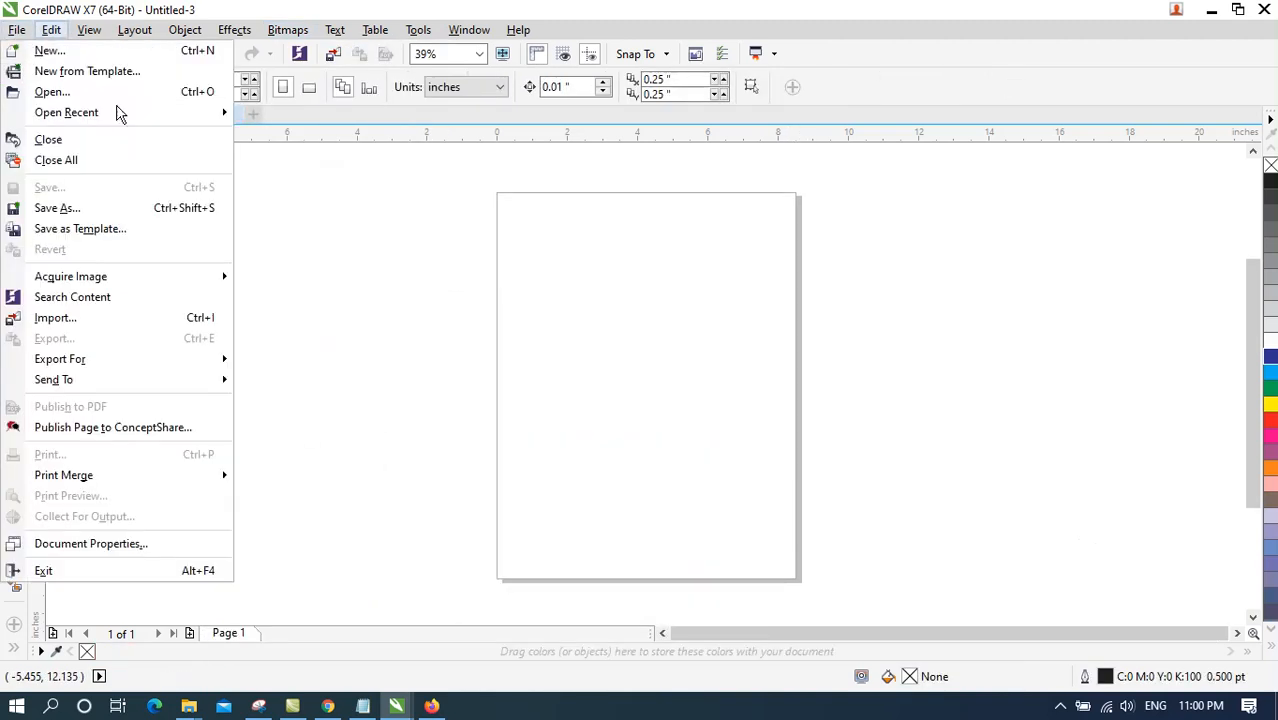
click(70, 318)
click(647, 252)
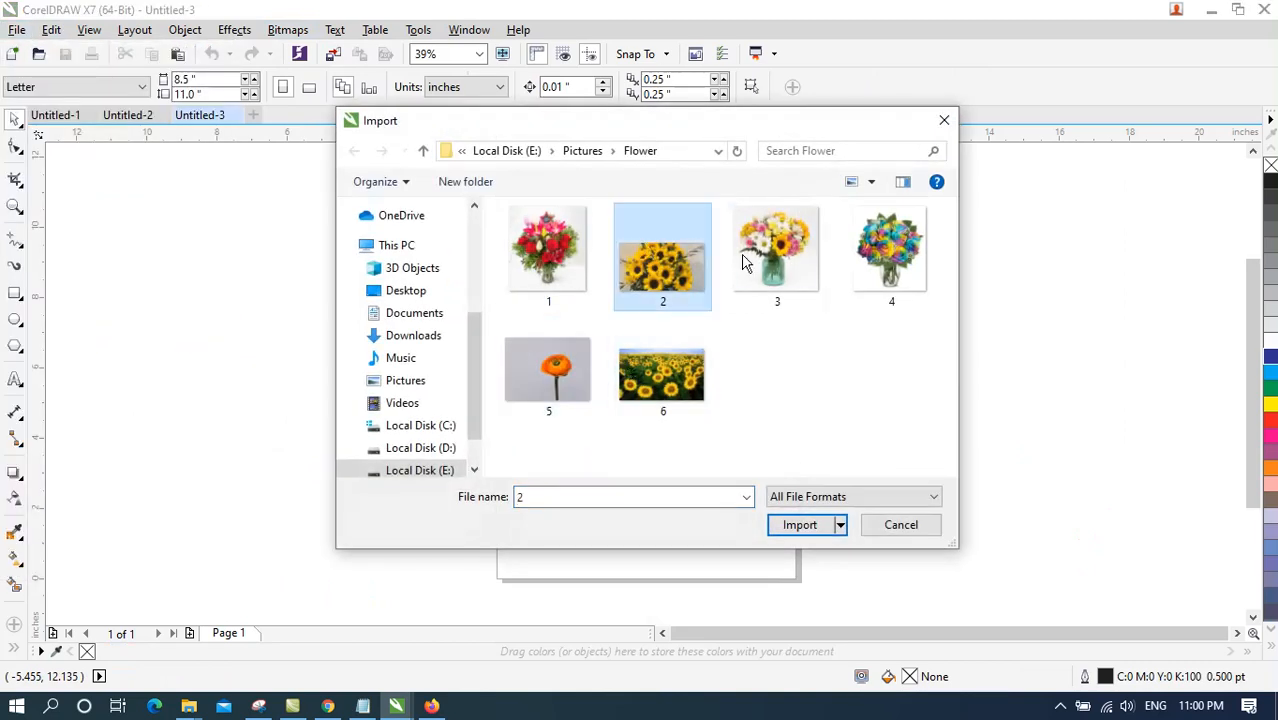
double_click(776, 252)
drag(110, 217, 394, 502)
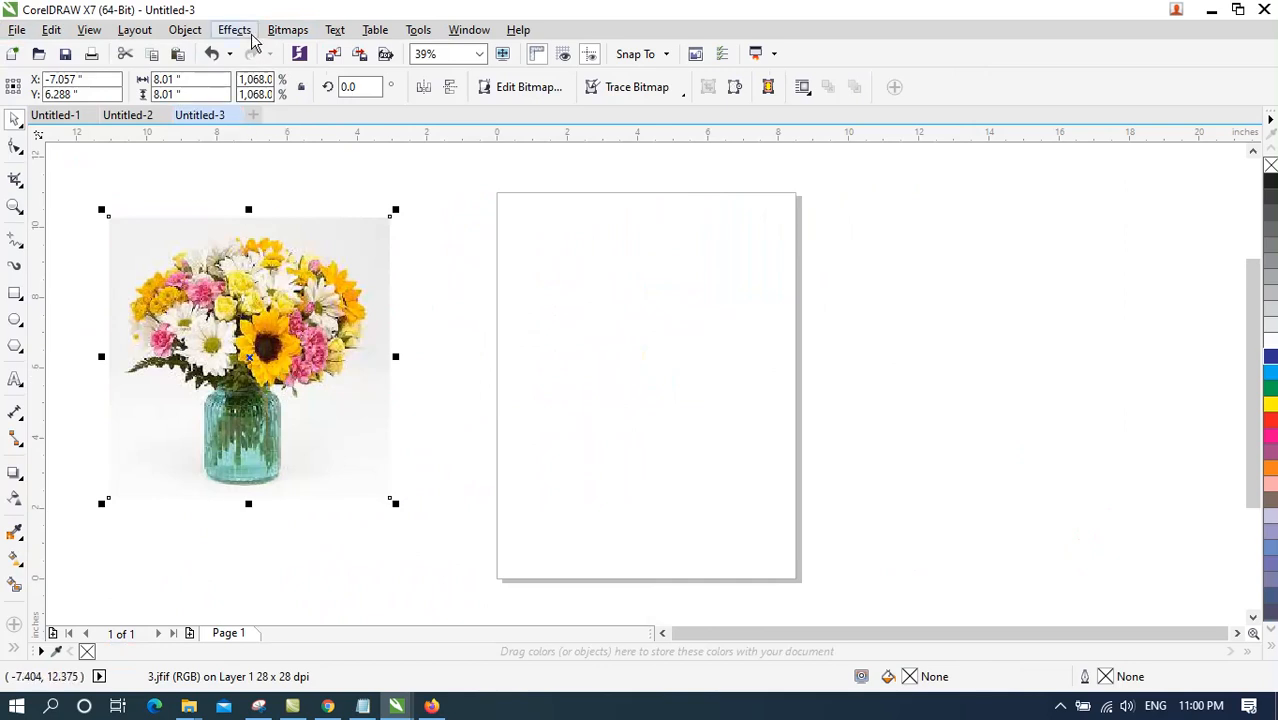
Open a Centerline Trace of the bouquet picture using the Technical Illustration preset.
click(289, 30)
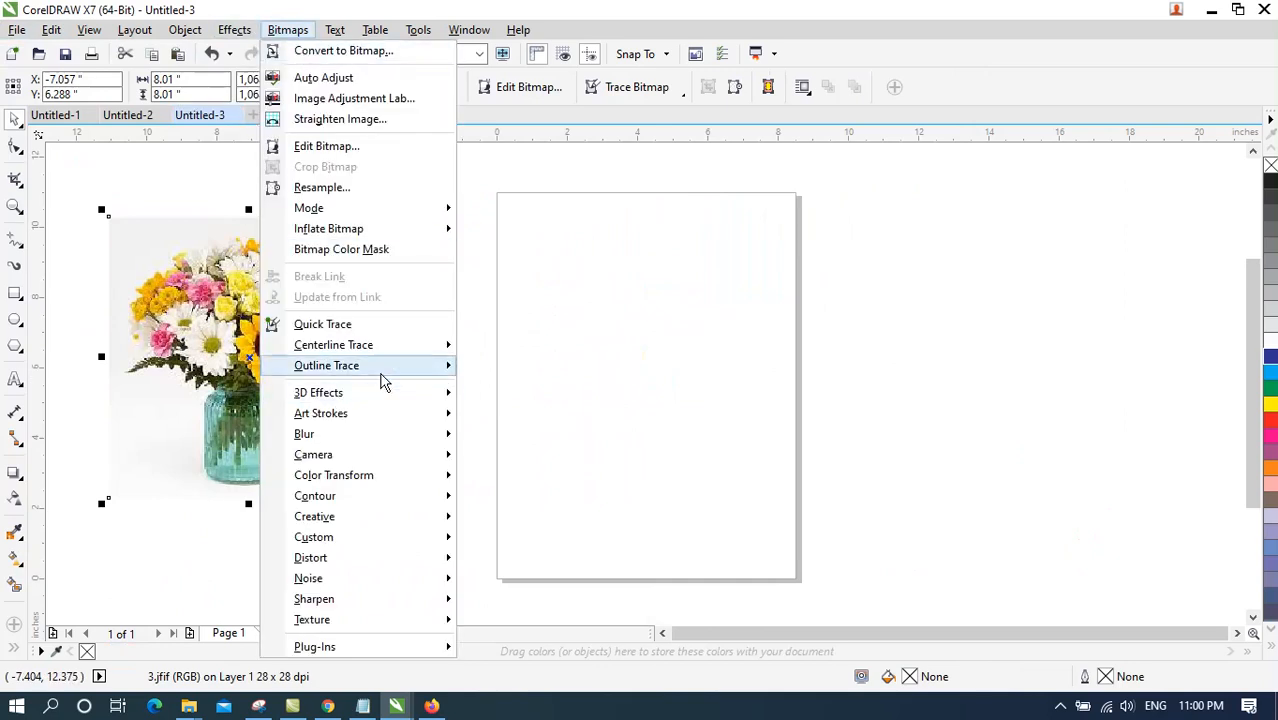
mouse_move(431, 345)
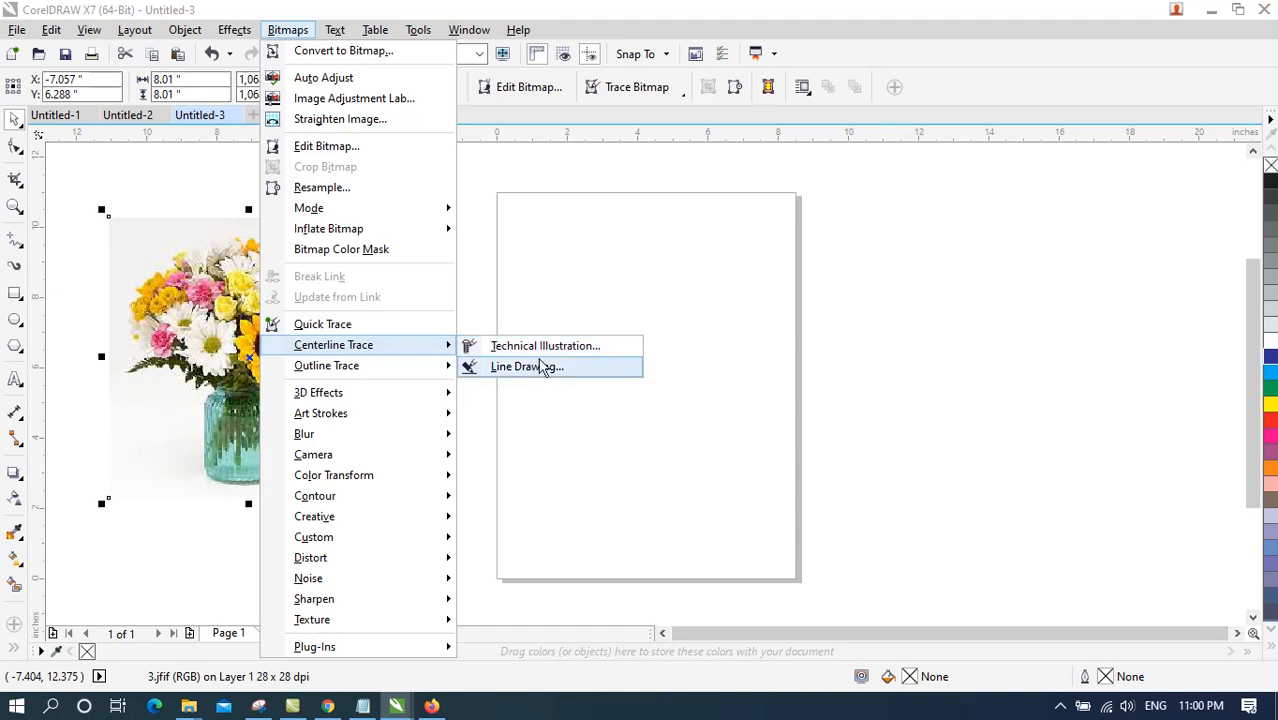
click(542, 346)
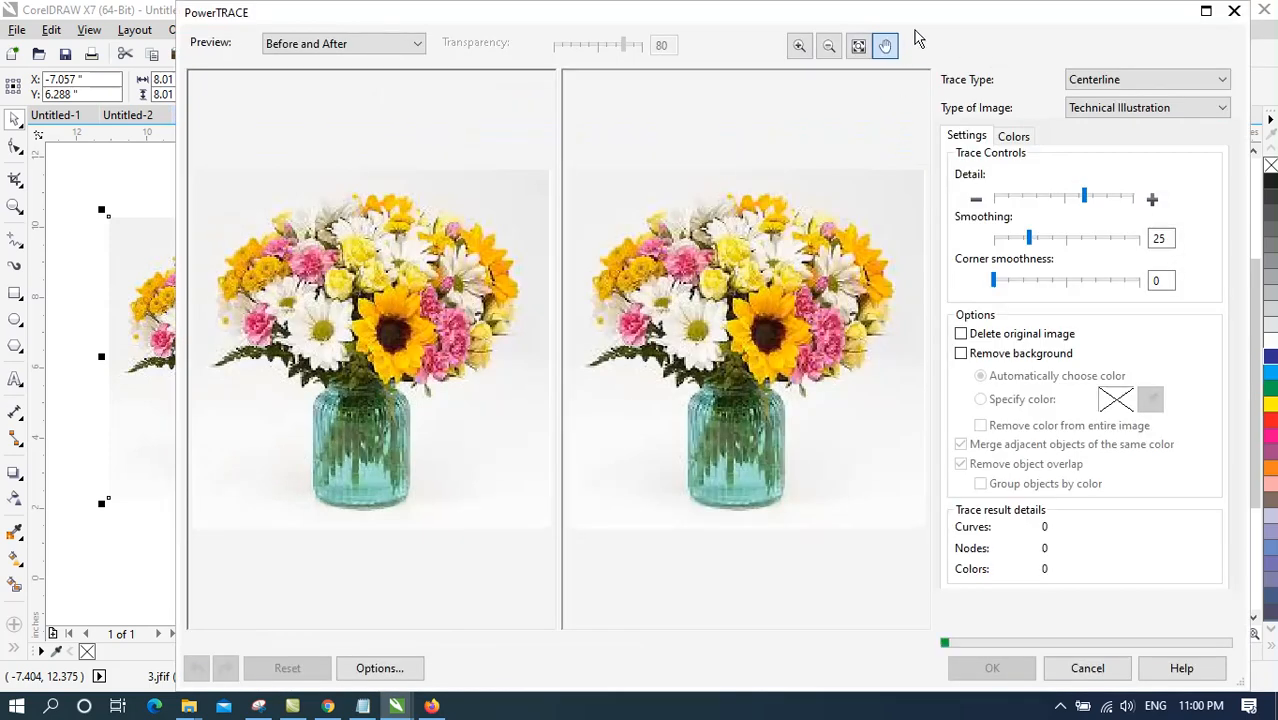
mouse_move(920, 18)
mouse_down()
mouse_move(874, 80)
mouse_move(814, 38)
mouse_up()
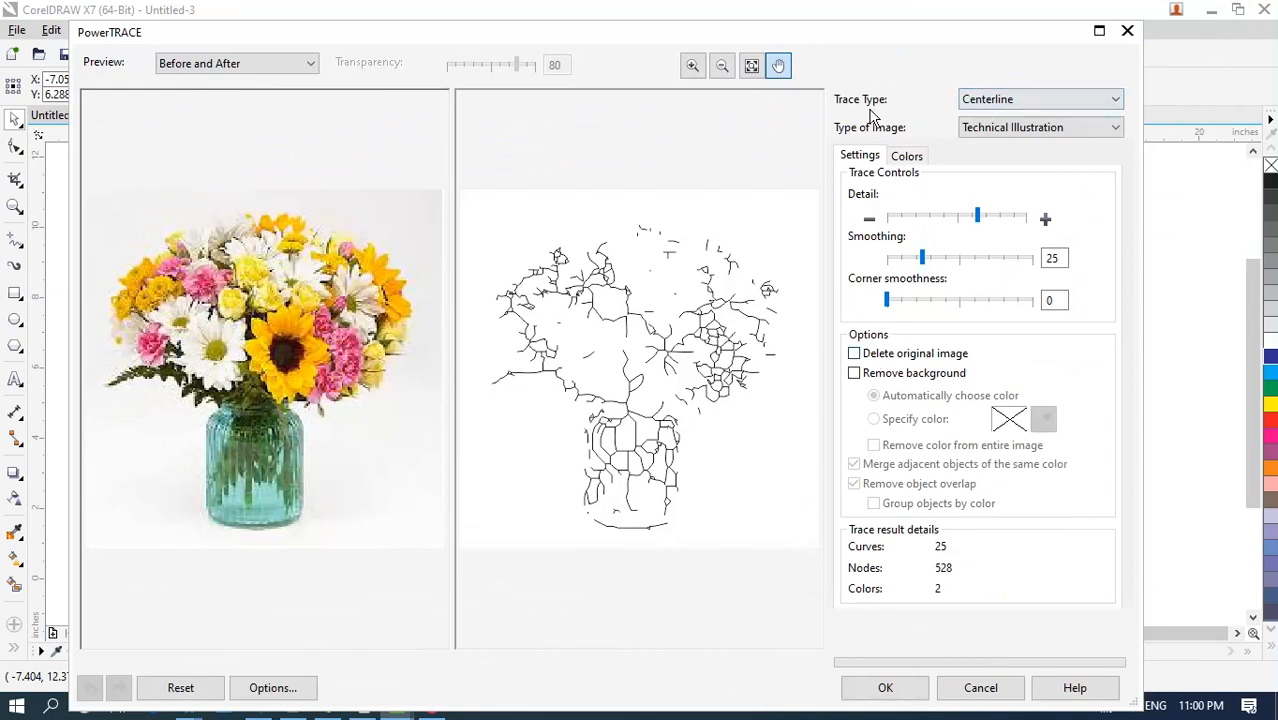
Review the available trace types and image types, keeping Centerline and Technical Illustration.
click(995, 102)
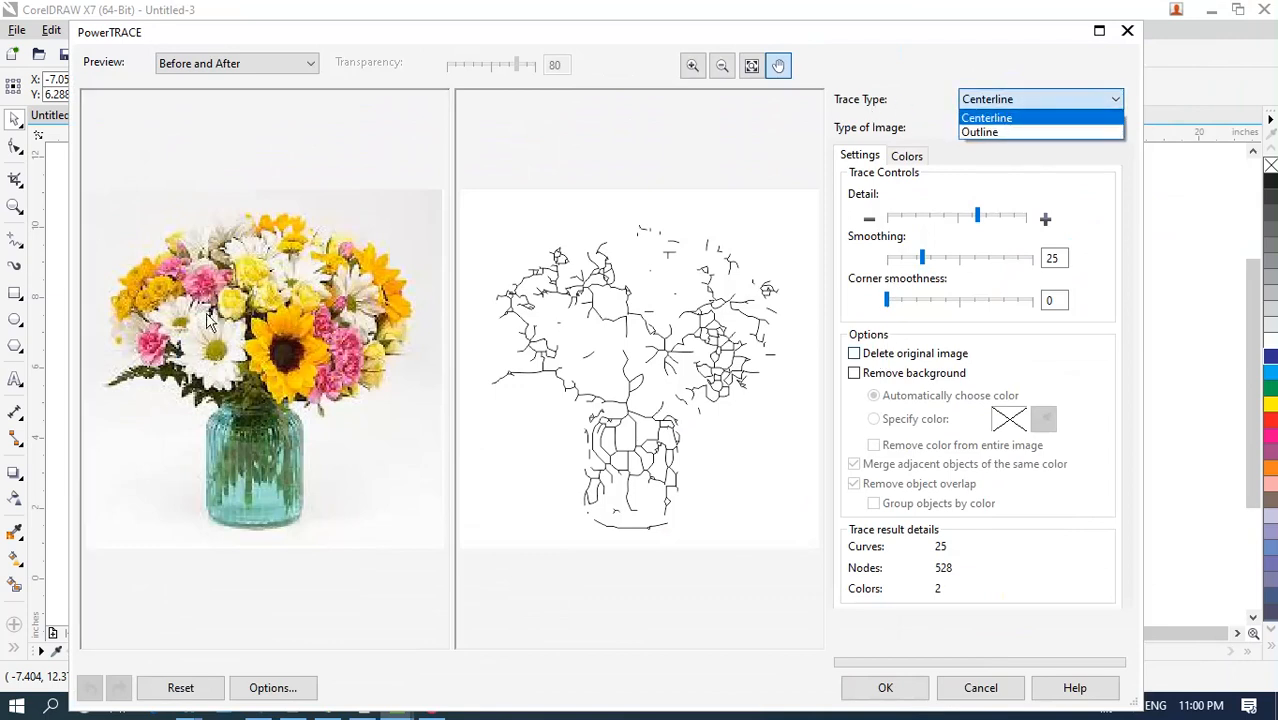
click(236, 370)
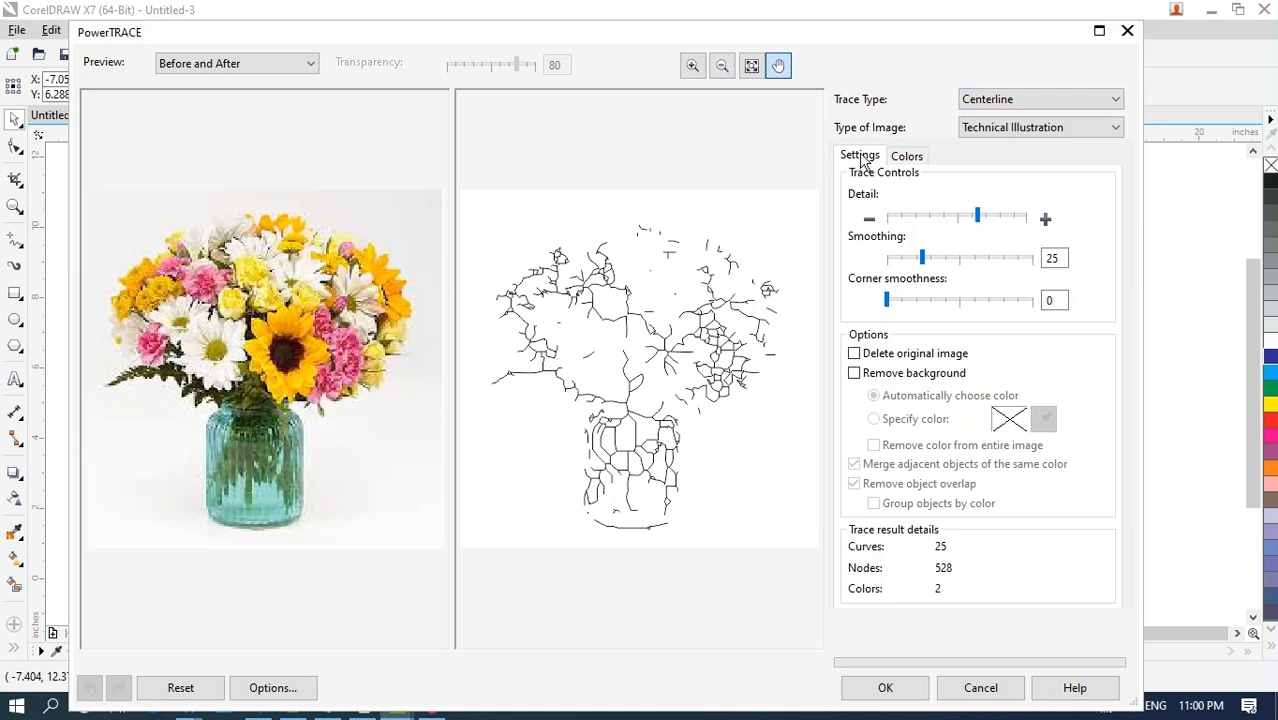
click(996, 100)
click(996, 100)
click(1005, 130)
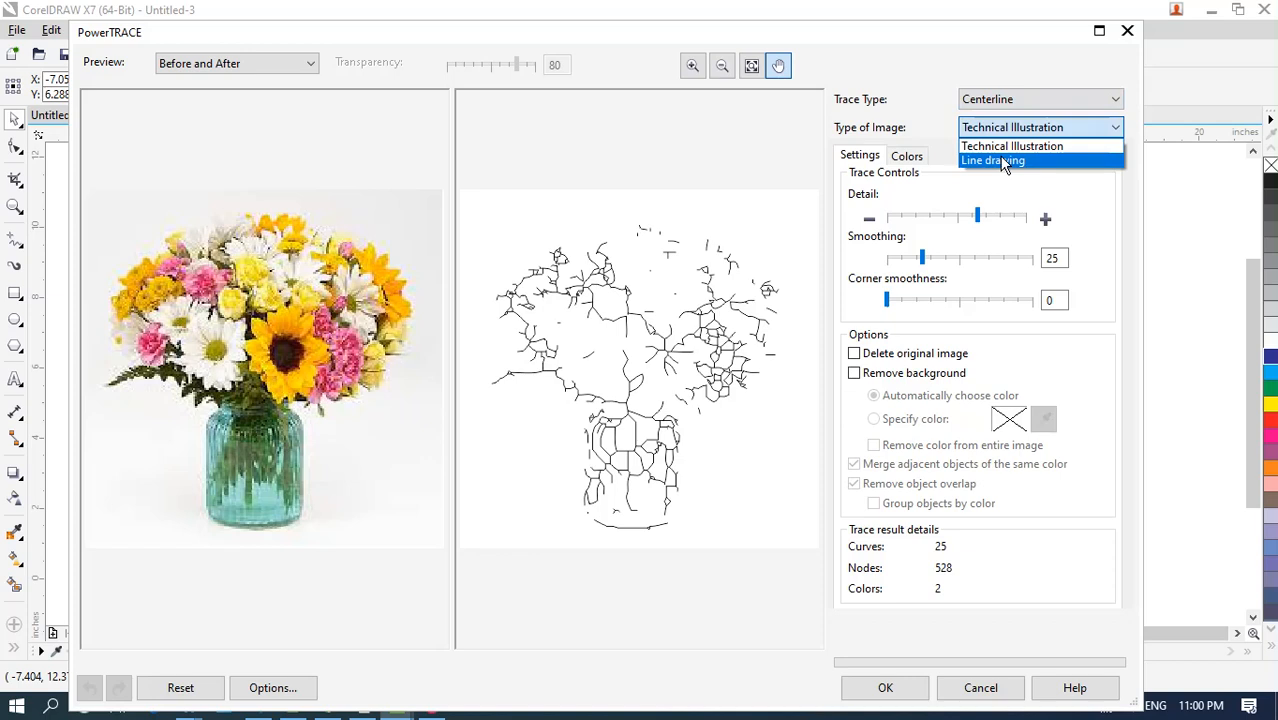
click(1005, 147)
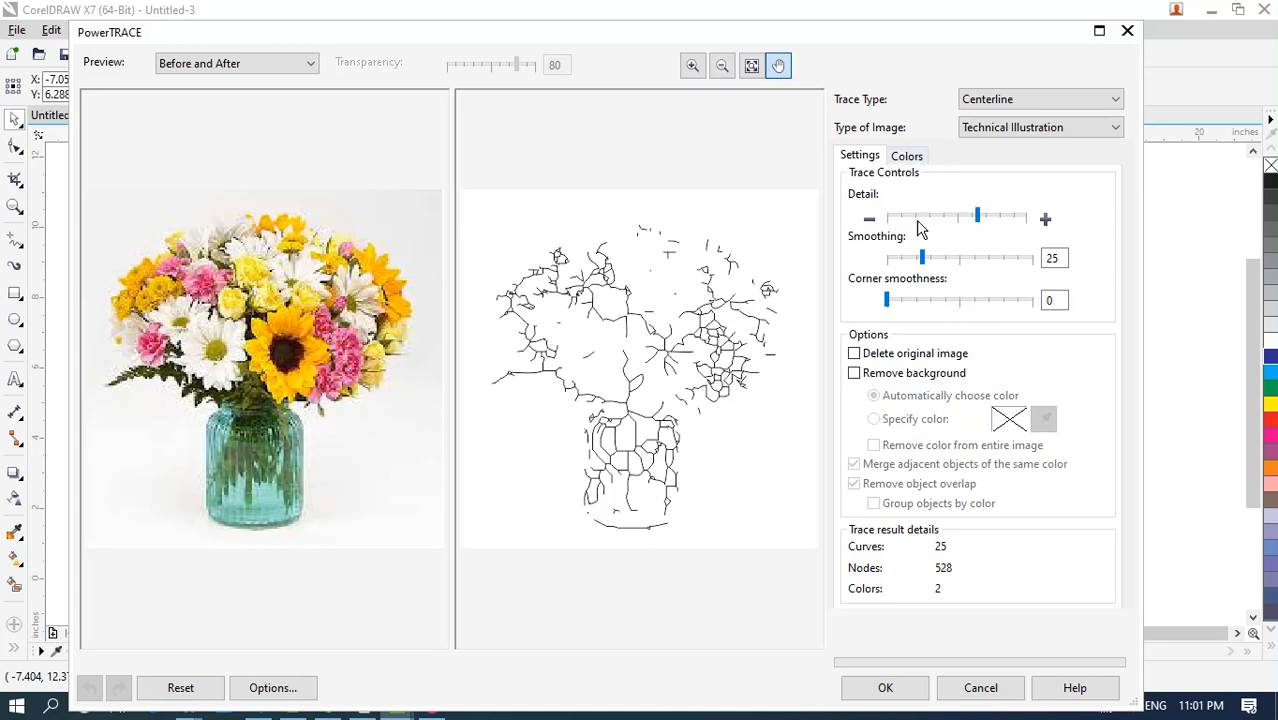
Try different trace detail levels and settle on one slightly above the preset's level.
drag(977, 217, 963, 217)
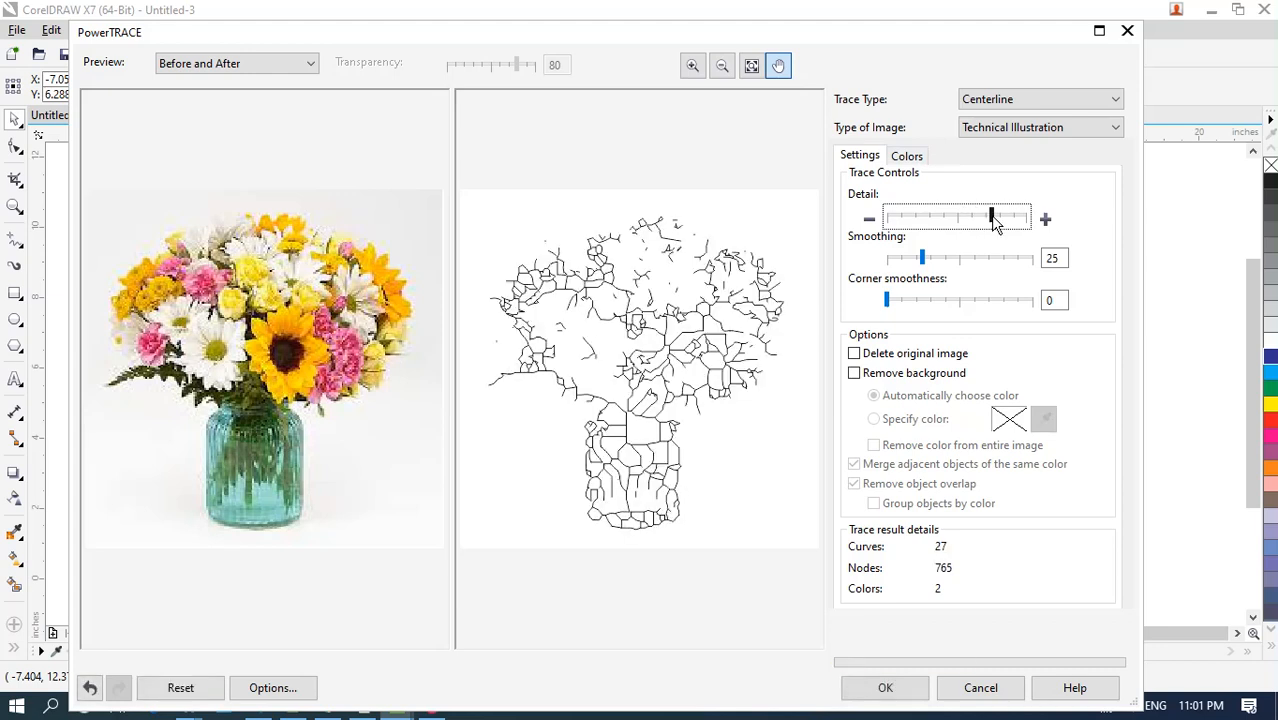
drag(995, 222, 1005, 223)
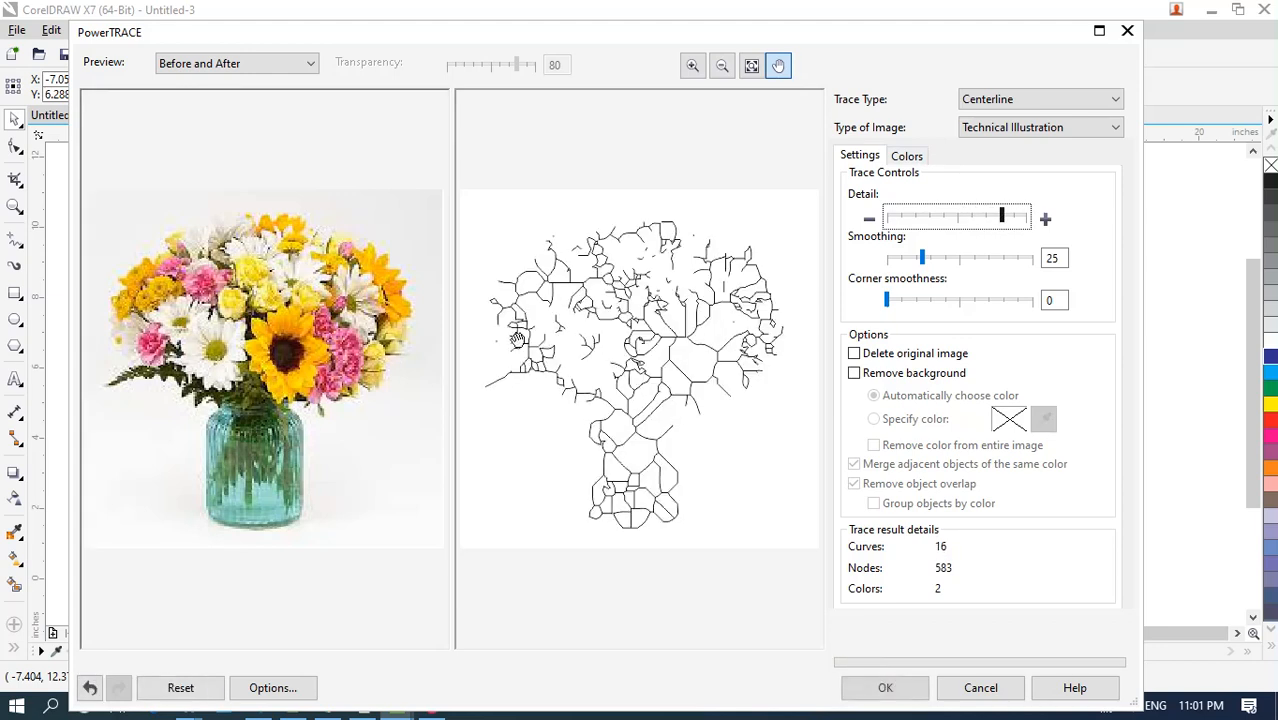
click(950, 228)
drag(994, 219, 996, 219)
Set the trace's smoothing to 70 and its corner smoothness to 77.
click(933, 262)
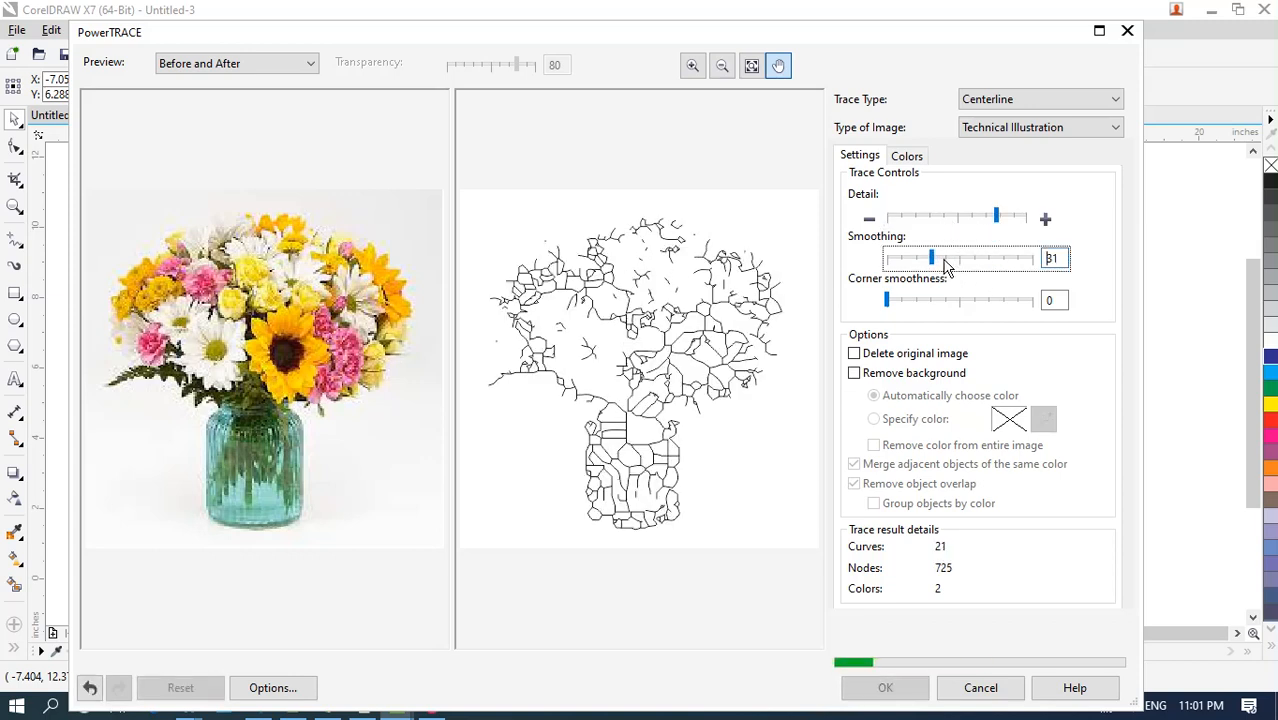
drag(930, 258, 958, 258)
click(989, 259)
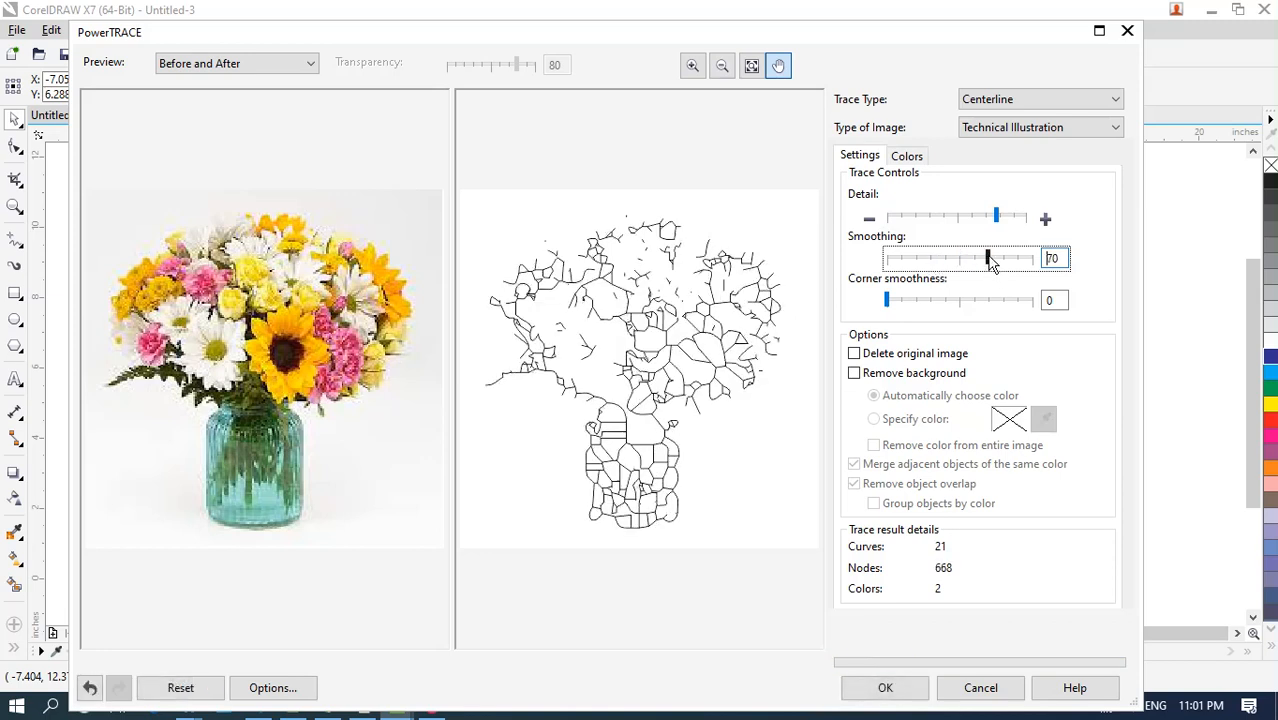
click(922, 302)
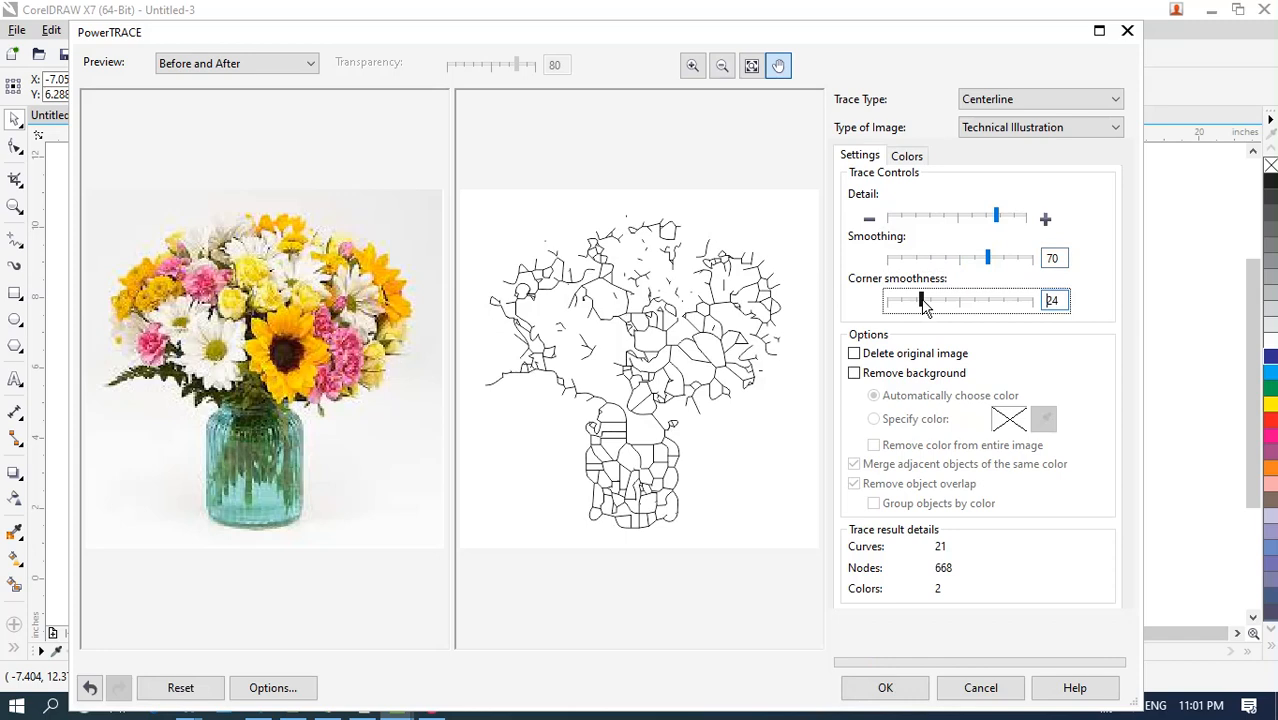
drag(950, 297, 998, 300)
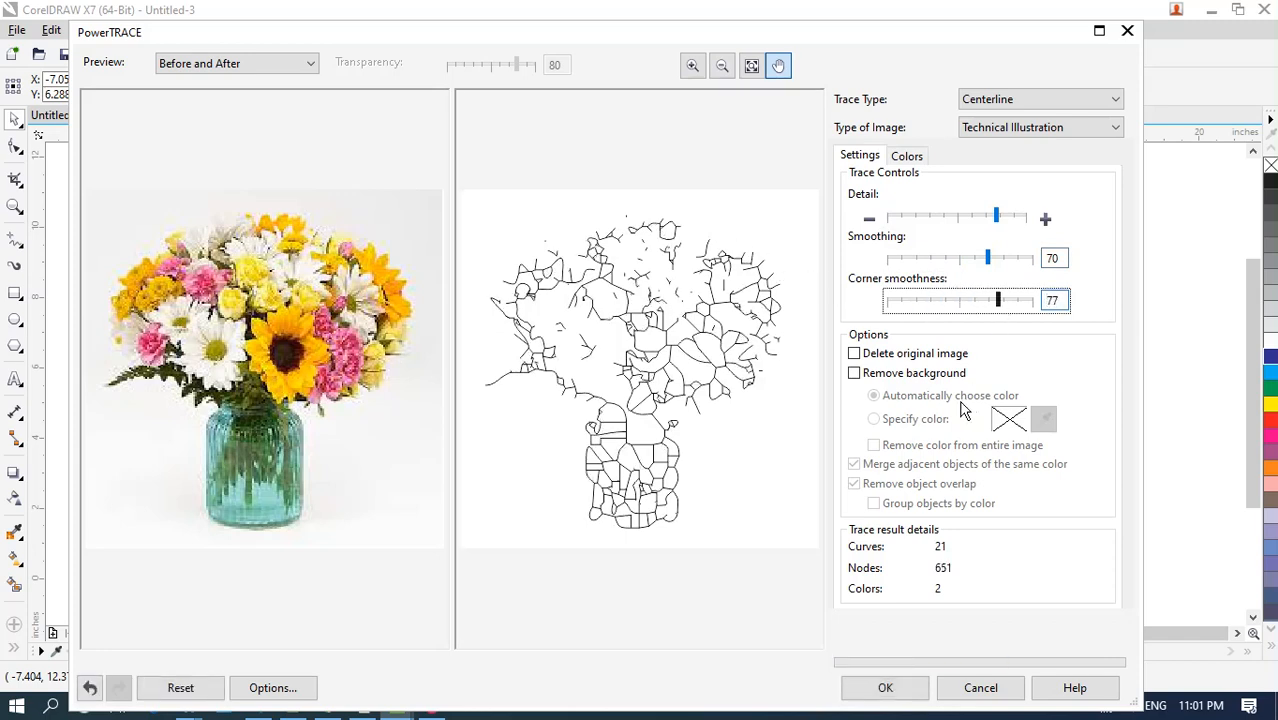
Toggle background removal on and off, and view the trace's colour settings.
click(888, 373)
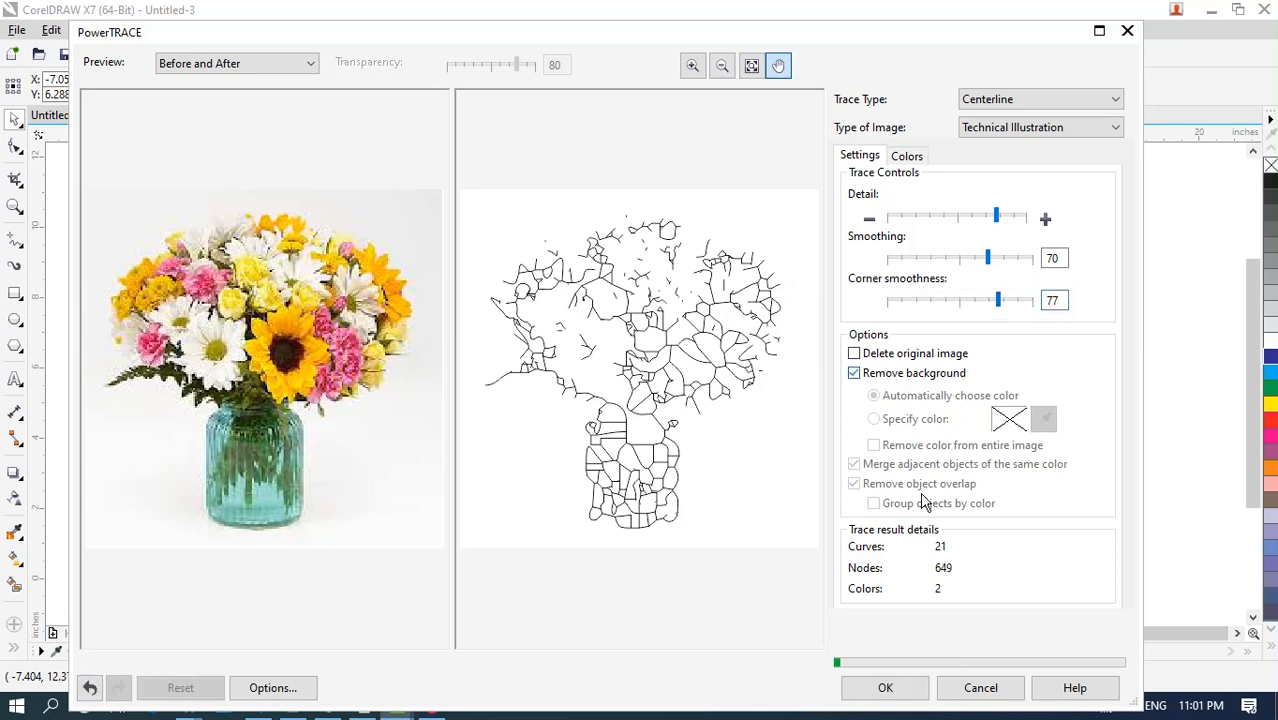
click(878, 380)
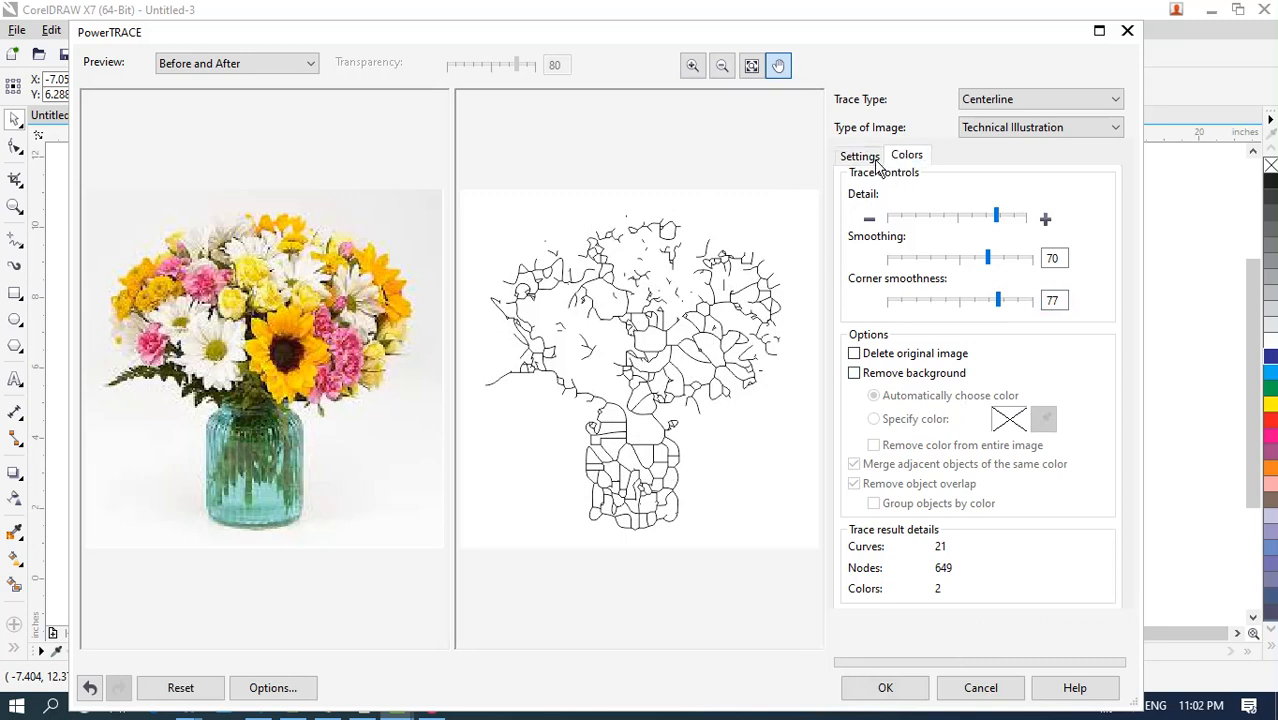
click(906, 160)
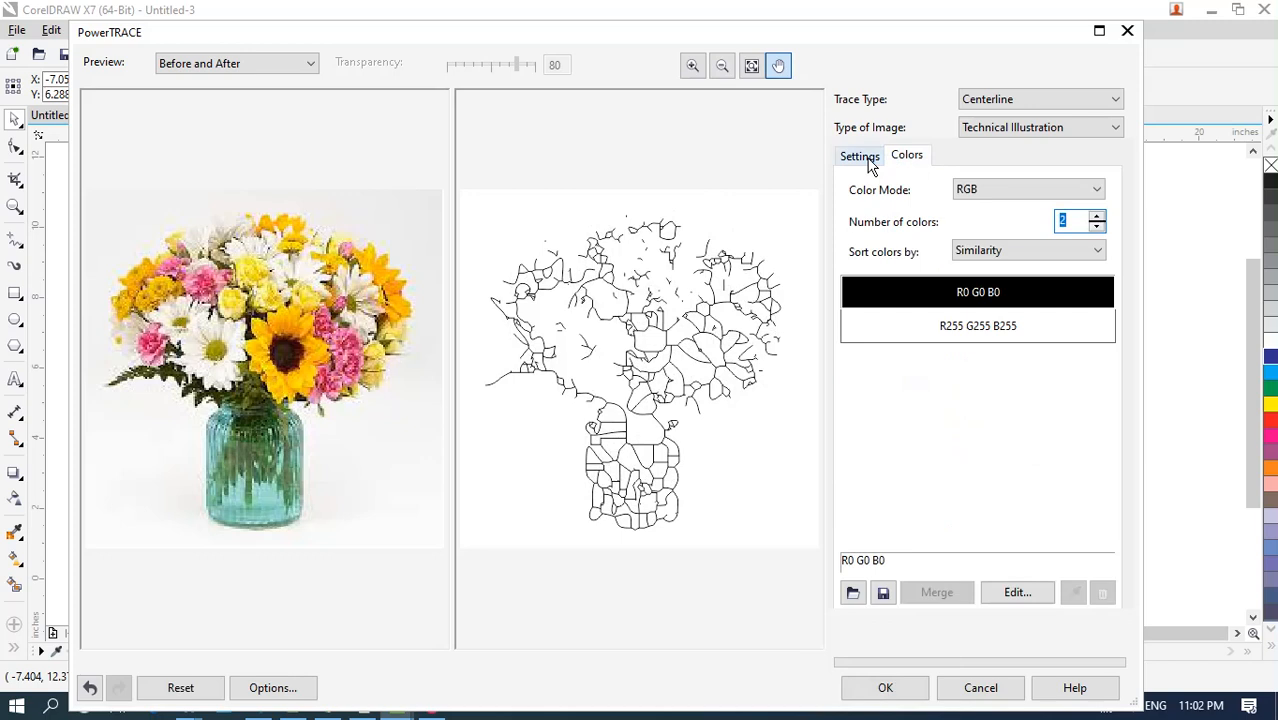
click(860, 156)
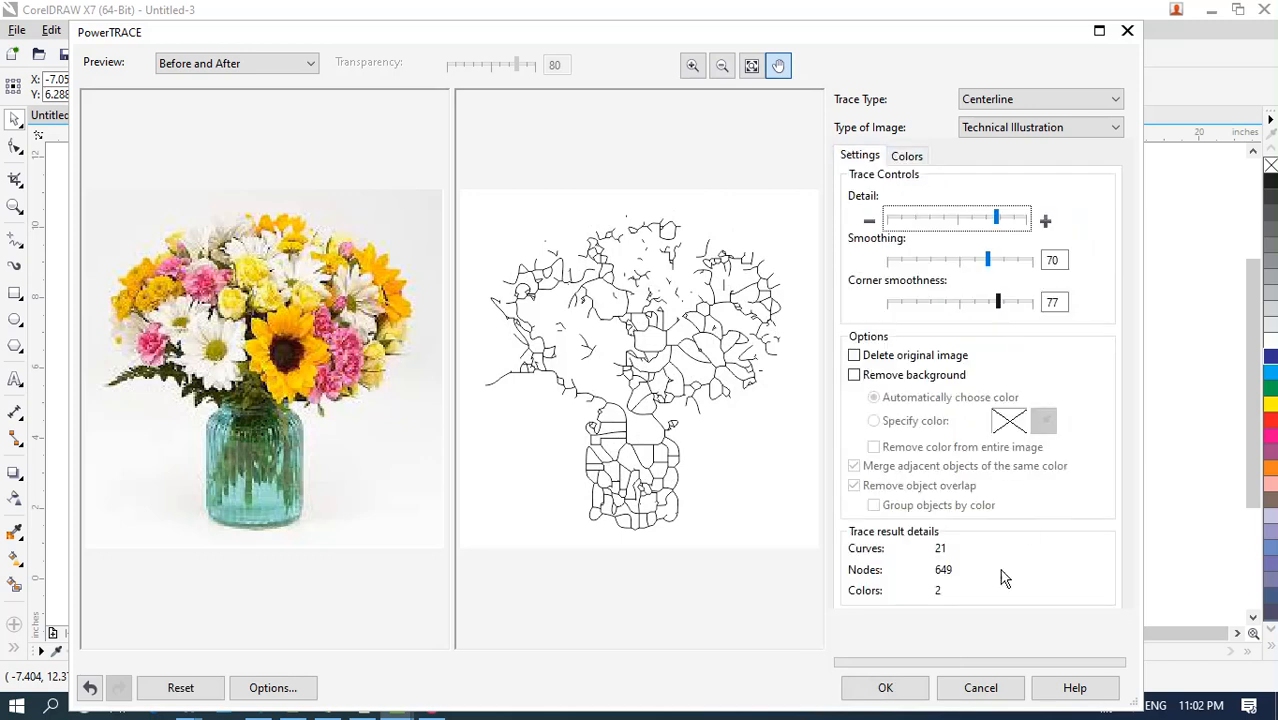
Apply the centerline trace and move the resulting line drawing off the picture, across the page's far edge.
click(900, 688)
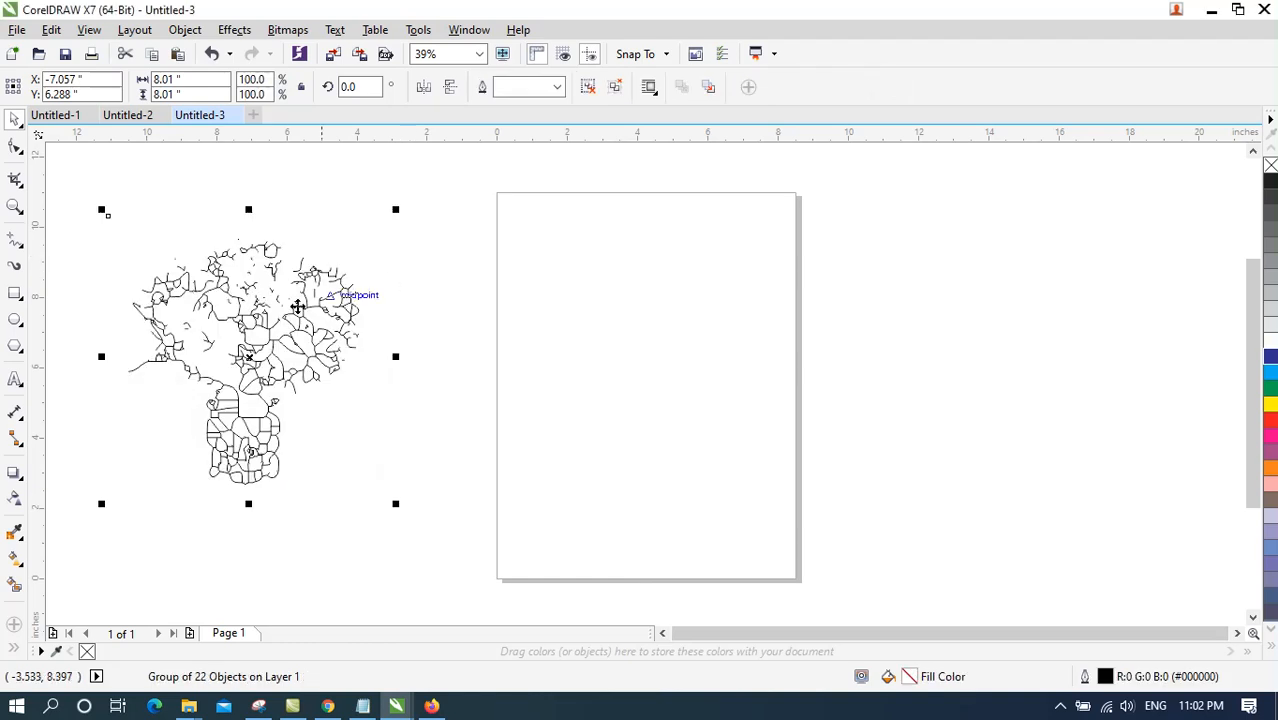
drag(267, 279, 910, 270)
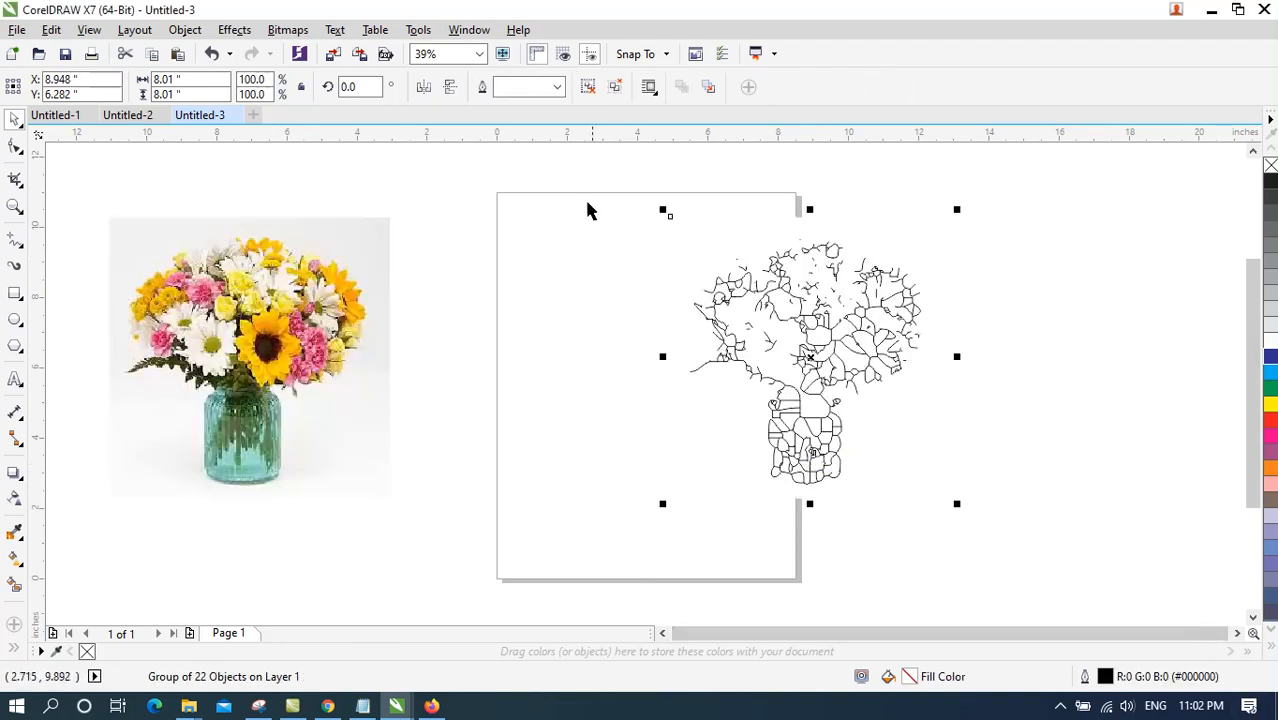
click(287, 29)
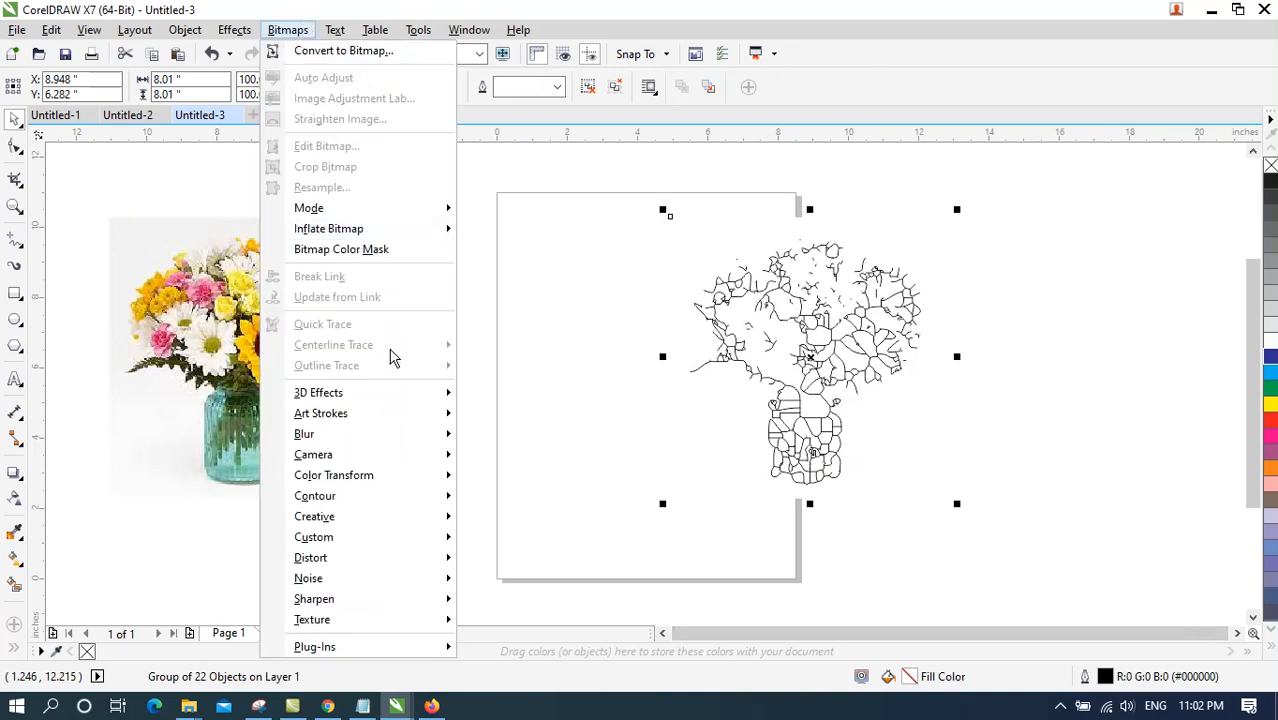
click(1028, 306)
click(826, 391)
drag(796, 348, 735, 364)
key(ctrl+z)
click(1058, 325)
click(830, 350)
click(851, 274)
click(851, 274)
click(1045, 370)
Delete the traced line drawing of the bouquet.
click(878, 354)
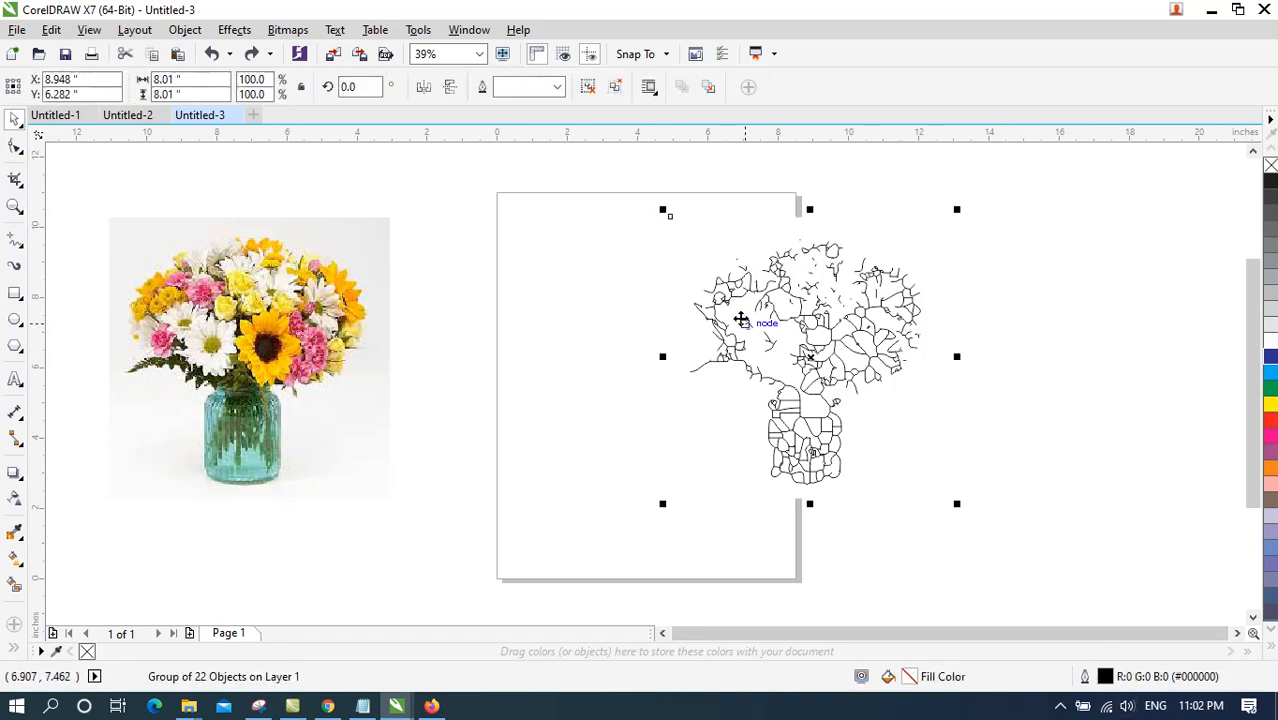
key(Delete)
Start a Technical Illustration centerline trace of the flower picture and change its image type to Line drawing.
click(300, 304)
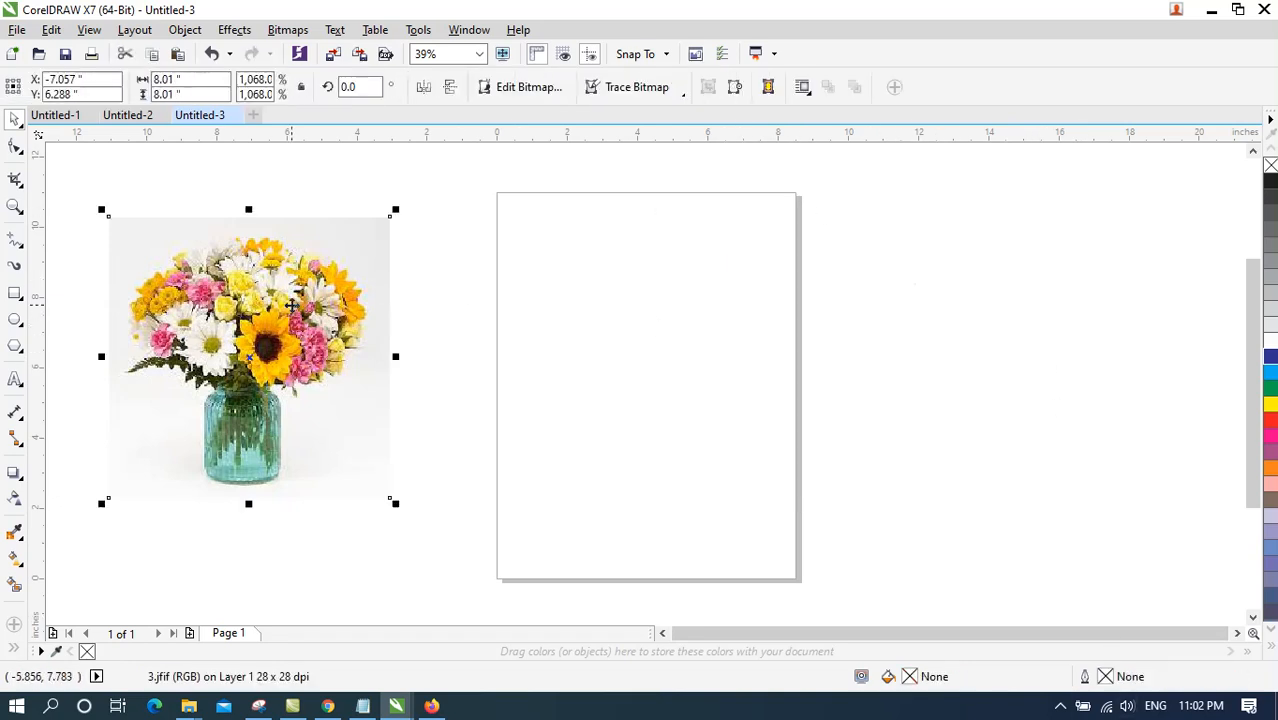
click(288, 30)
mouse_move(392, 345)
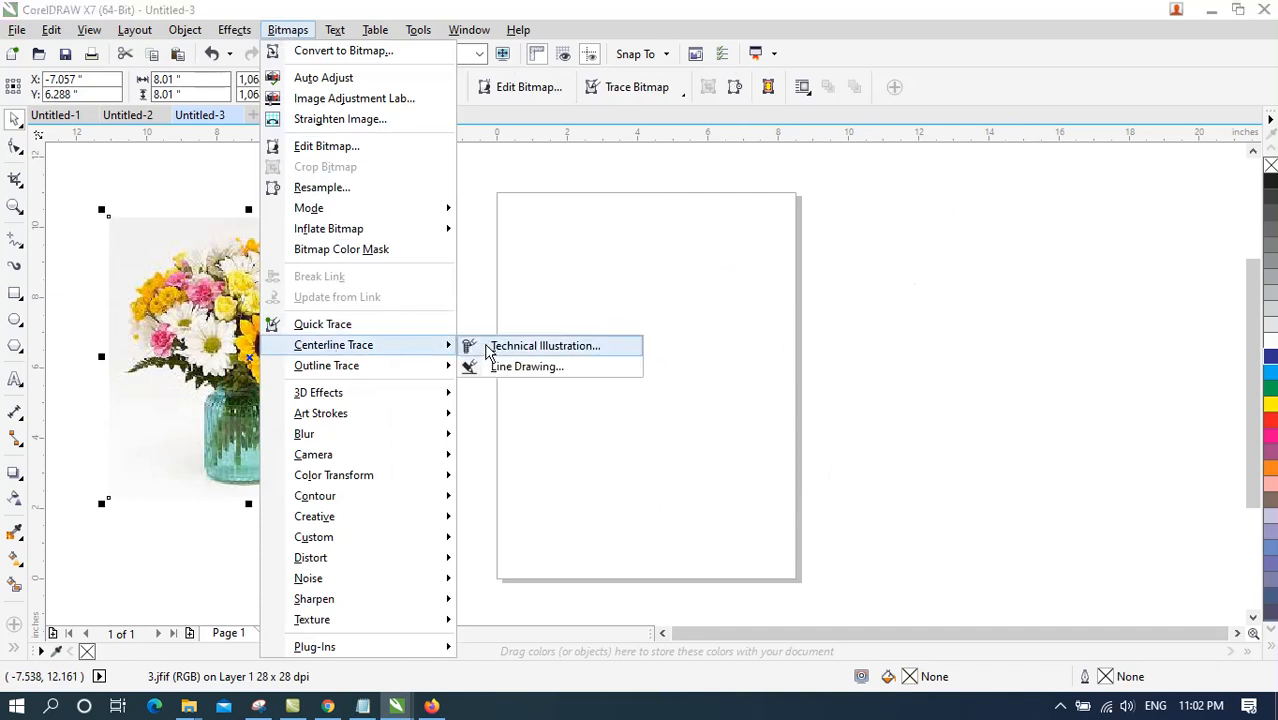
click(492, 346)
click(1013, 100)
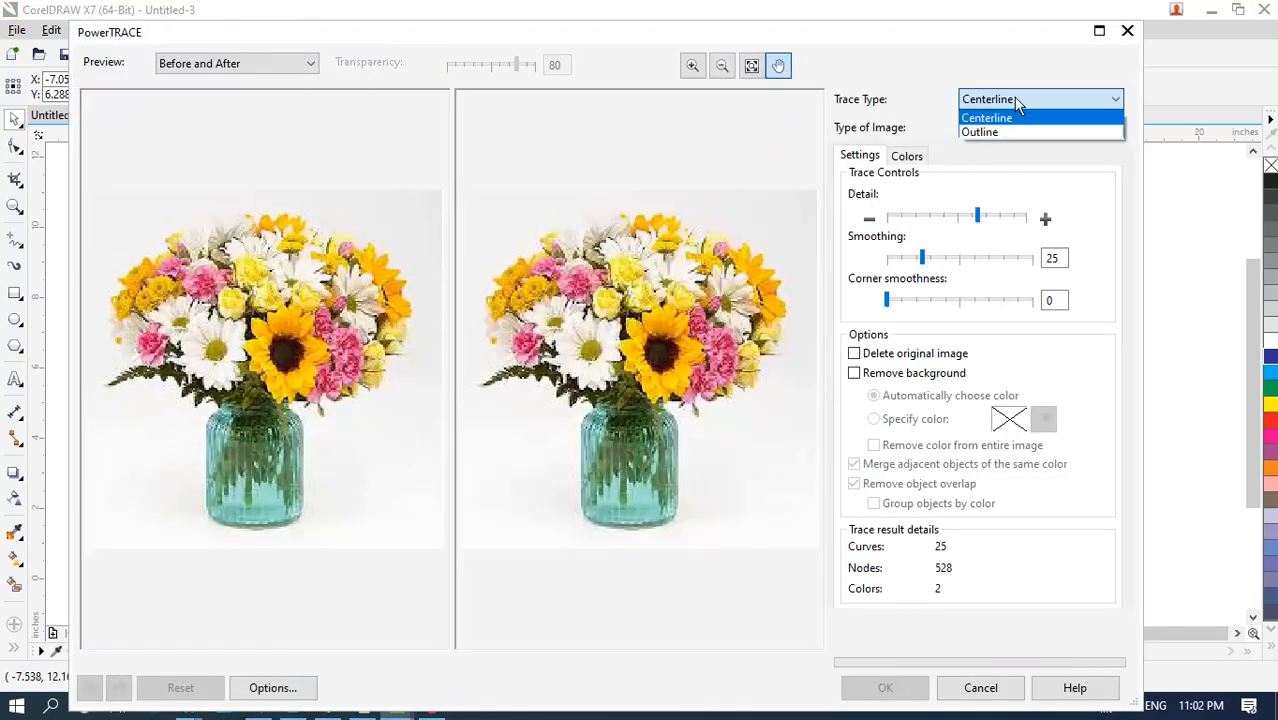
click(1031, 60)
click(1042, 134)
click(1031, 162)
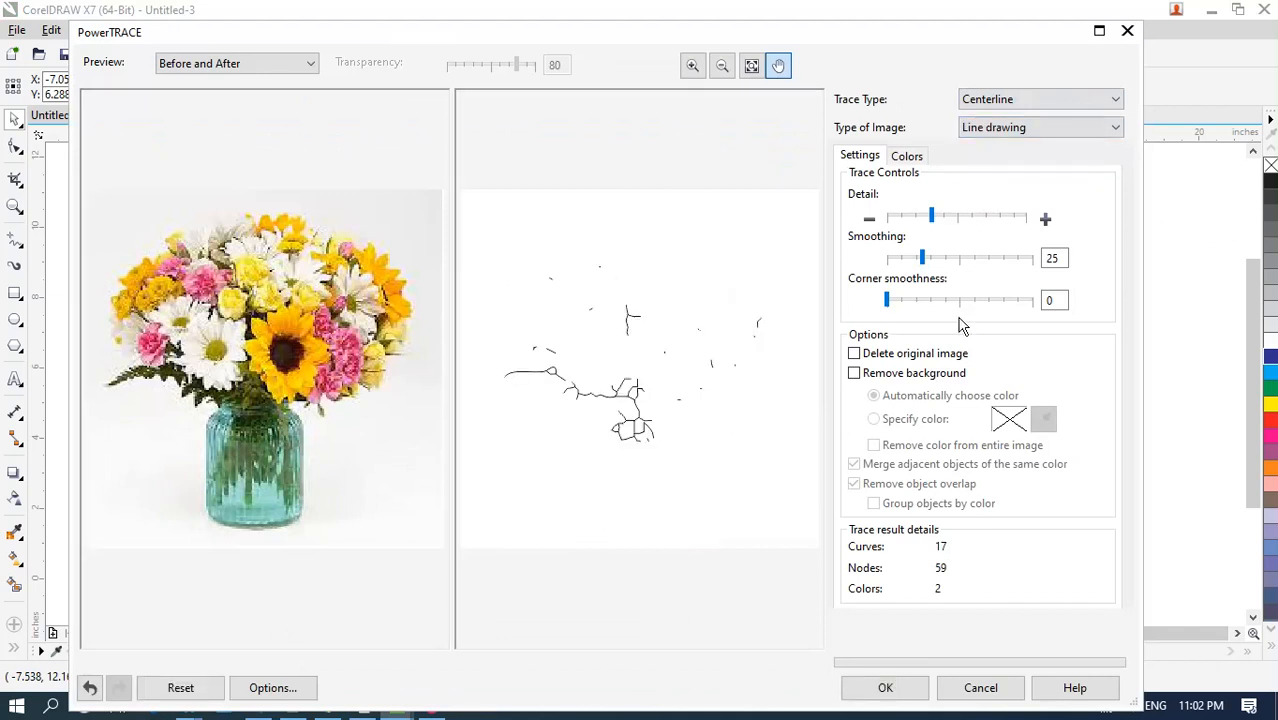
Raise the line drawing trace's detail, and set its smoothing to 57 and corner smoothness to 61.
drag(948, 219, 977, 217)
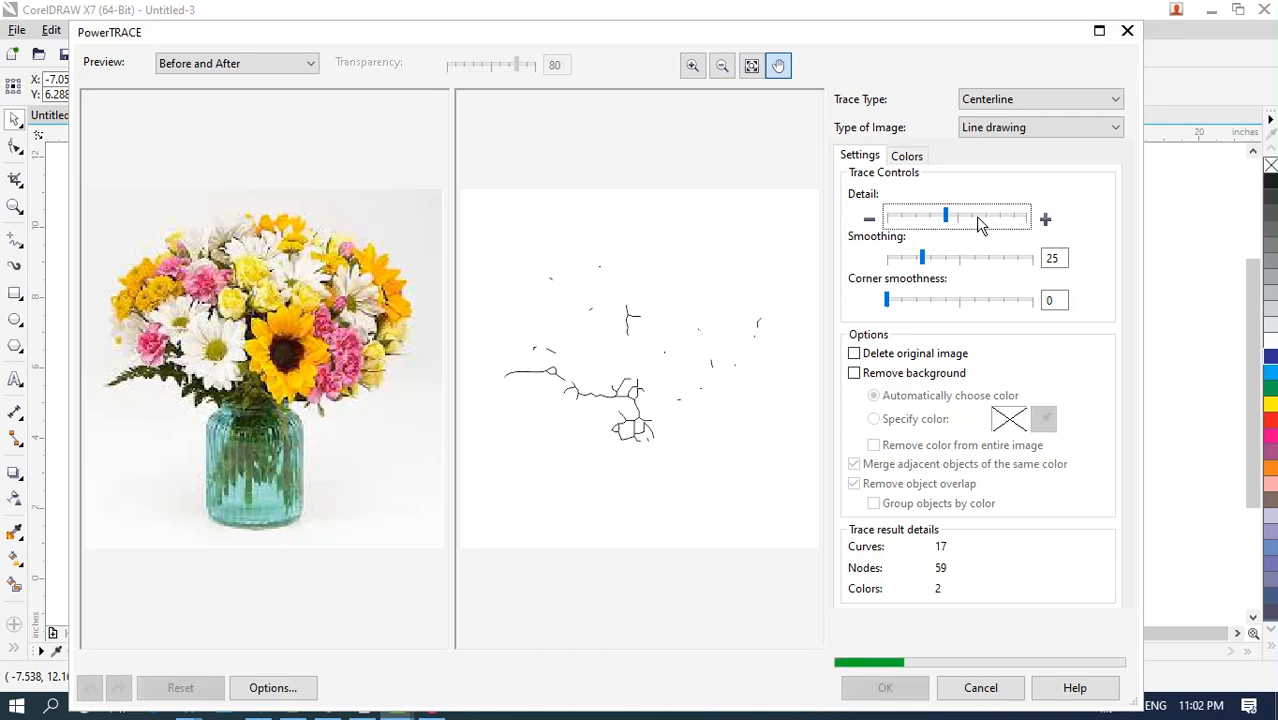
click(945, 264)
click(968, 261)
drag(950, 300, 958, 300)
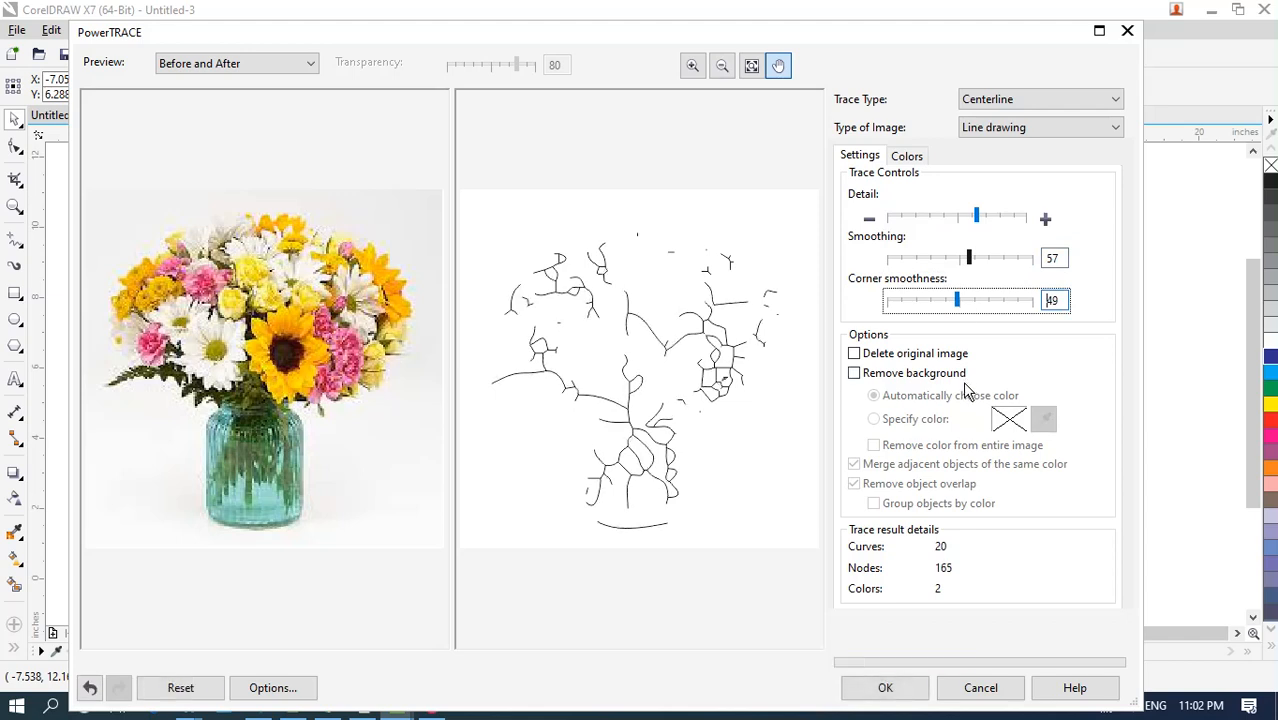
drag(953, 300, 976, 301)
Set the image type back to Technical Illustration and change the trace type to Outline.
click(994, 130)
click(994, 138)
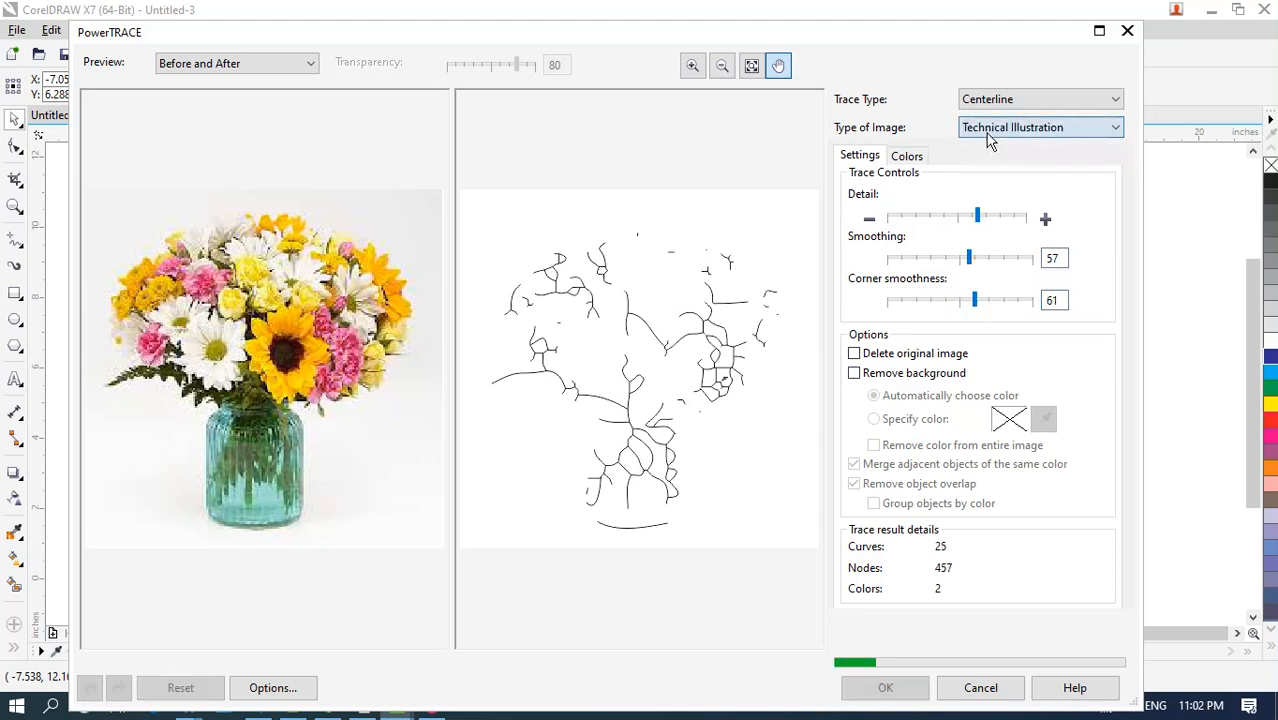
click(1000, 99)
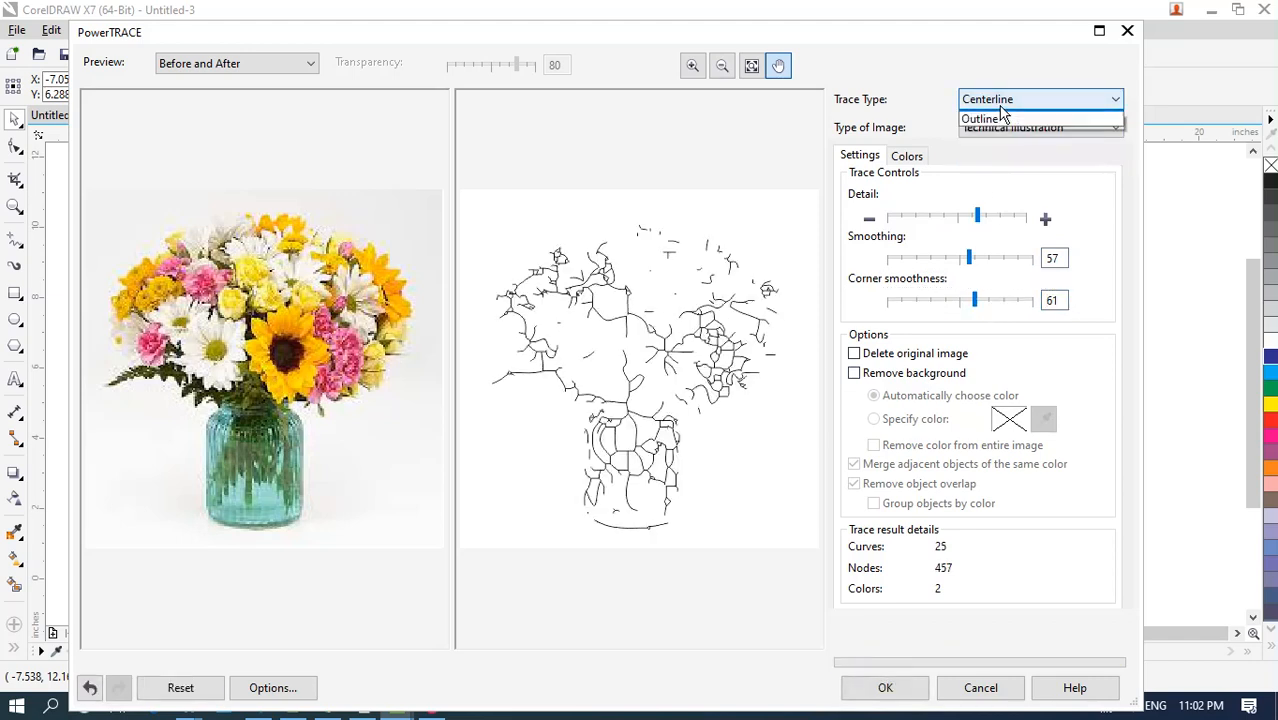
click(1005, 97)
click(1005, 99)
click(994, 133)
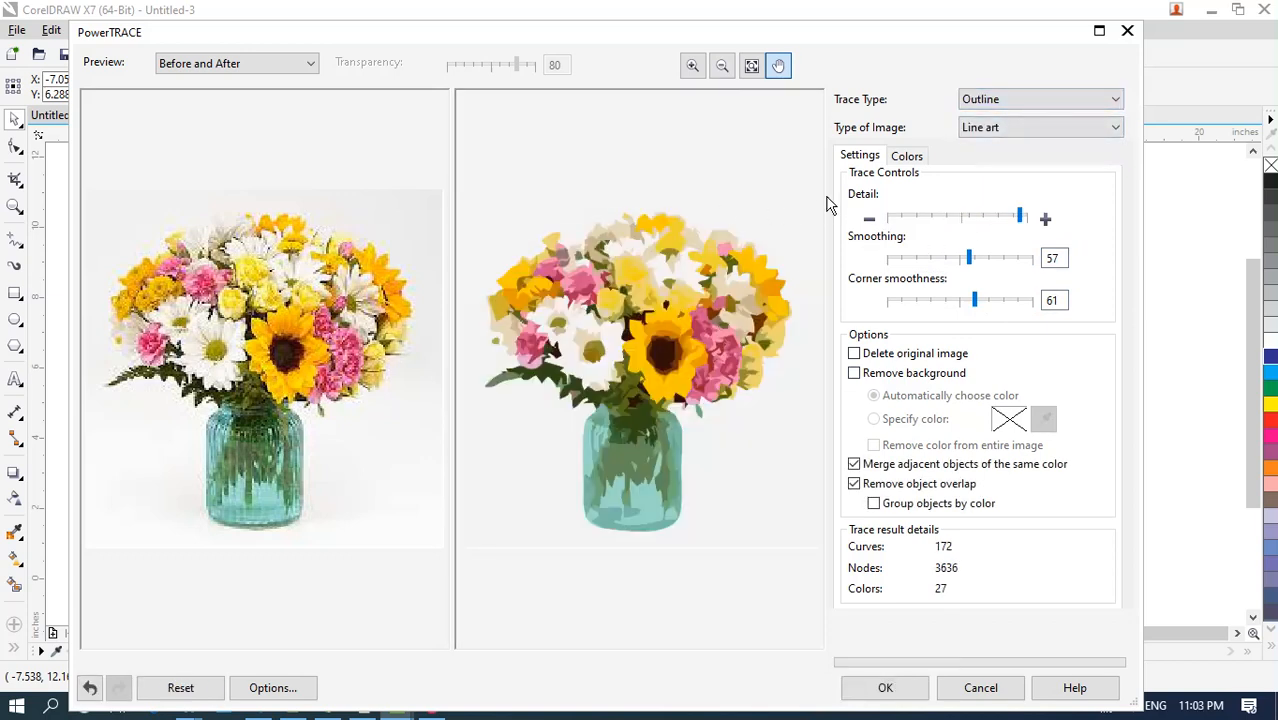
Keep Line art as the image type, lower the detail to below mid-range, and set smoothing to 71 and corner smoothness to 44.
click(975, 127)
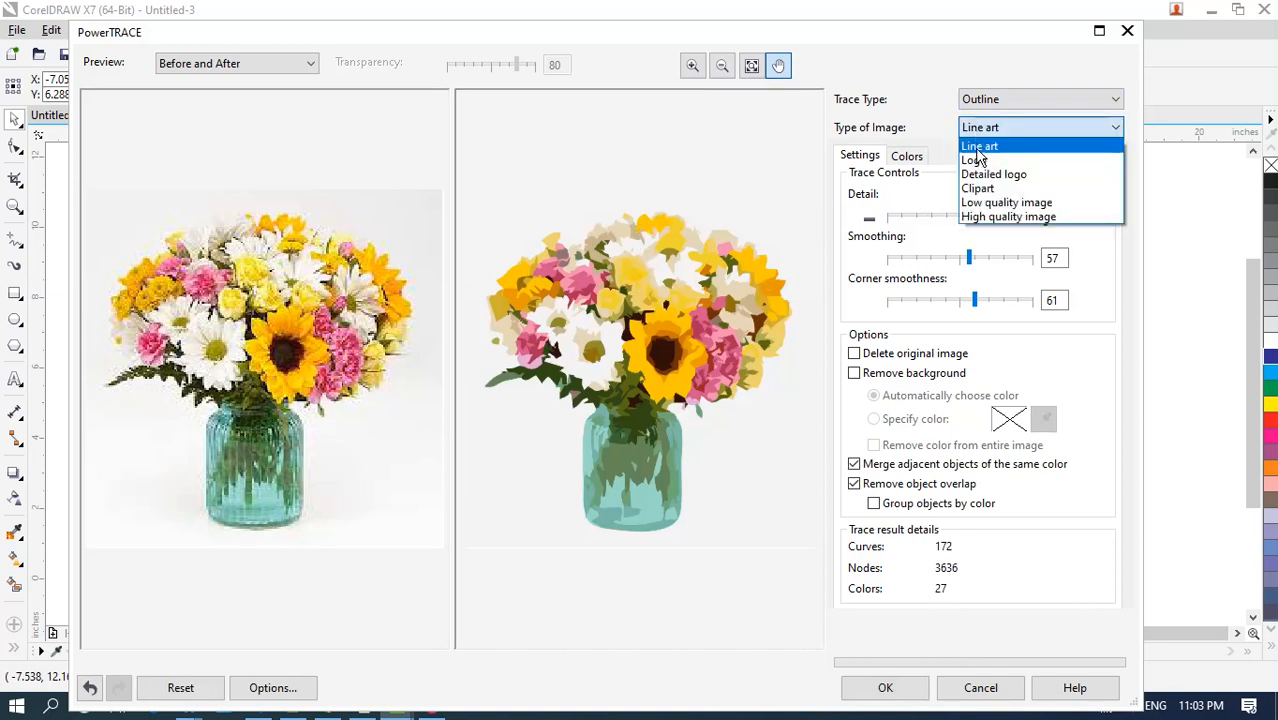
click(1135, 279)
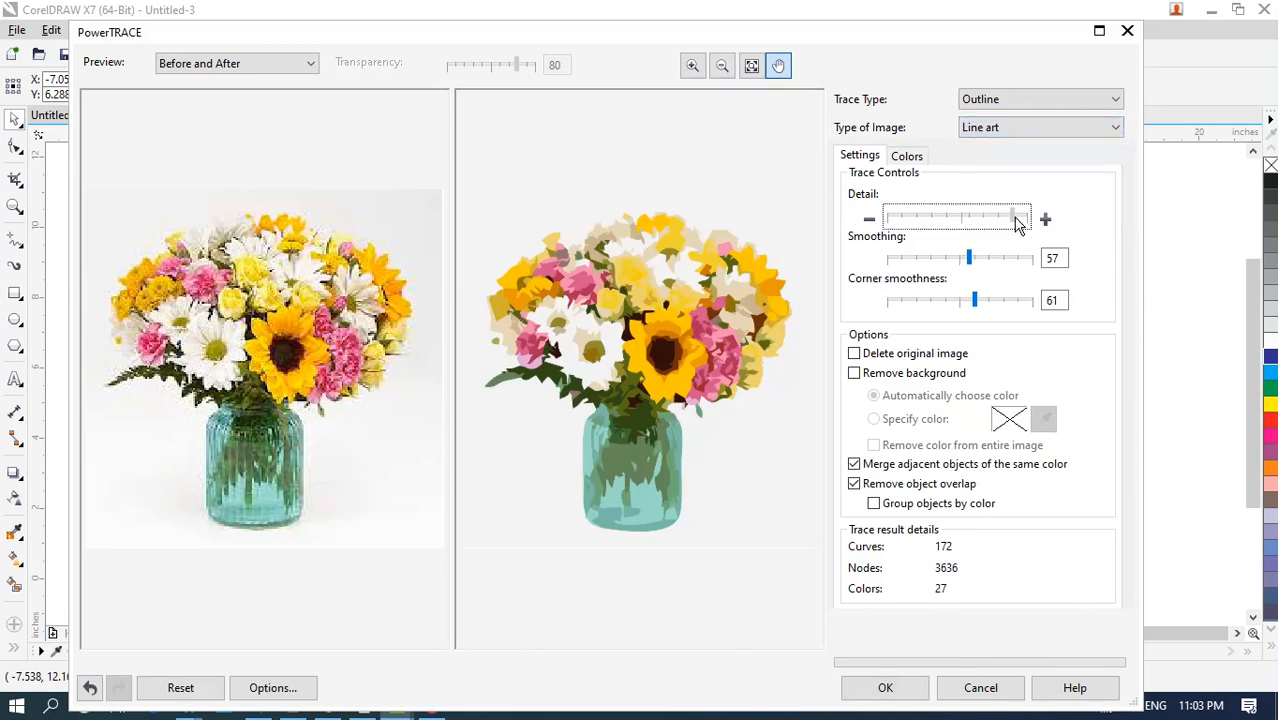
click(969, 226)
click(977, 224)
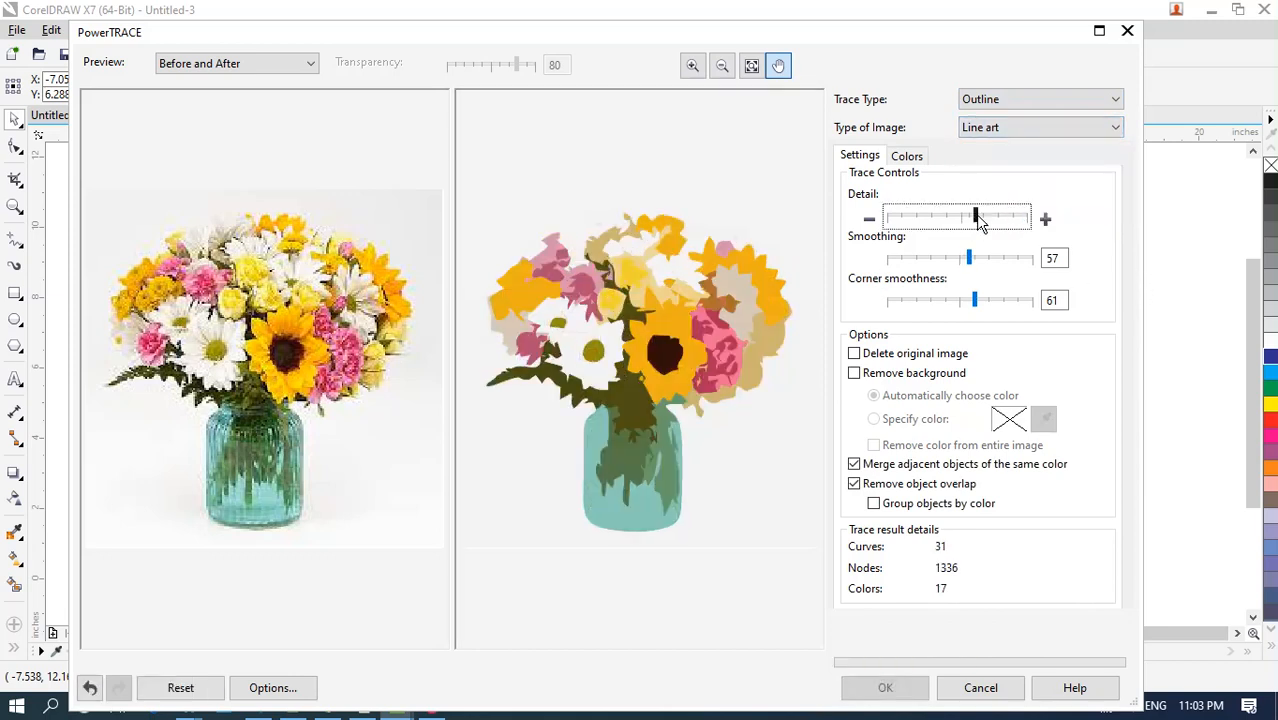
drag(978, 224, 955, 222)
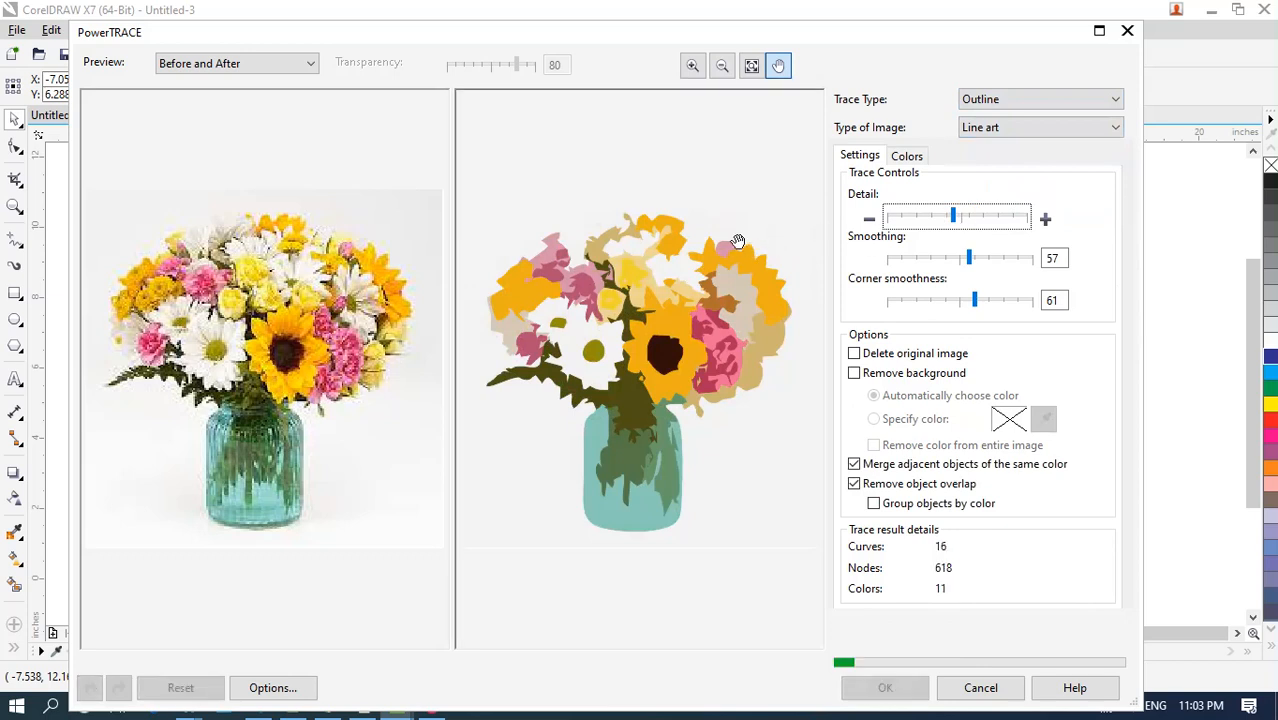
click(945, 228)
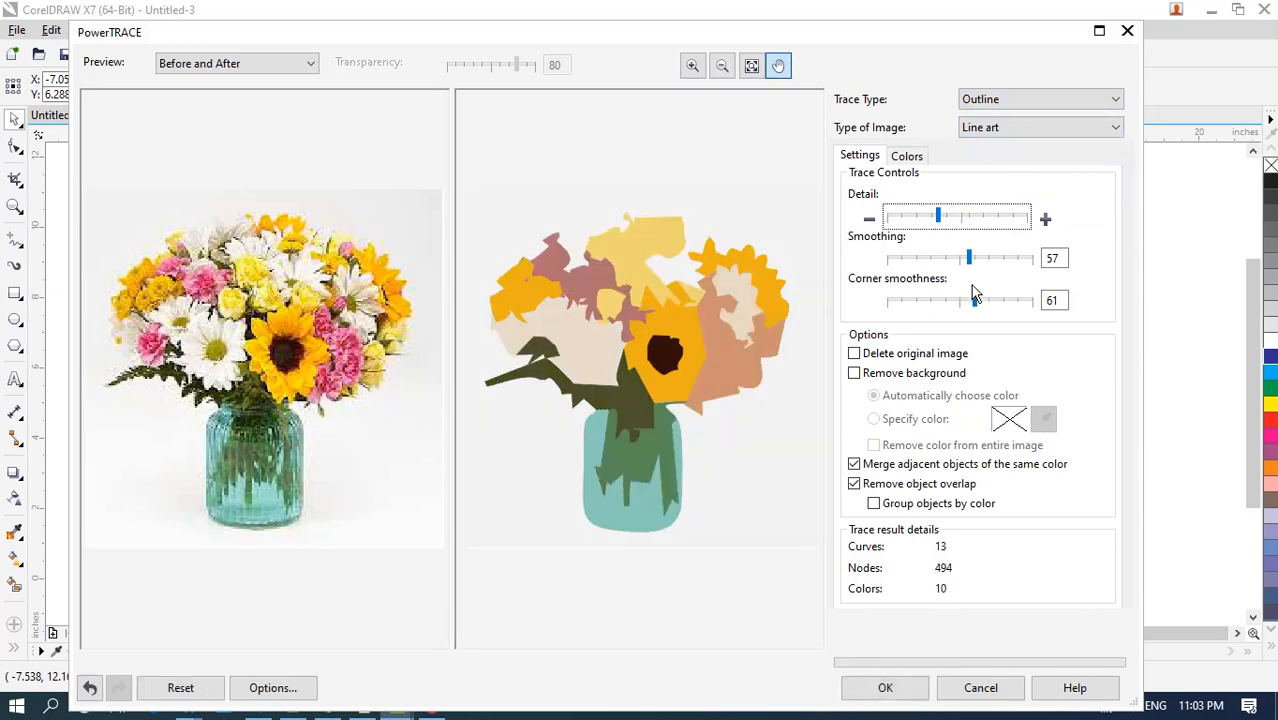
mouse_move(965, 266)
mouse_down()
mouse_move(990, 262)
mouse_move(962, 304)
mouse_move(940, 305)
mouse_up()
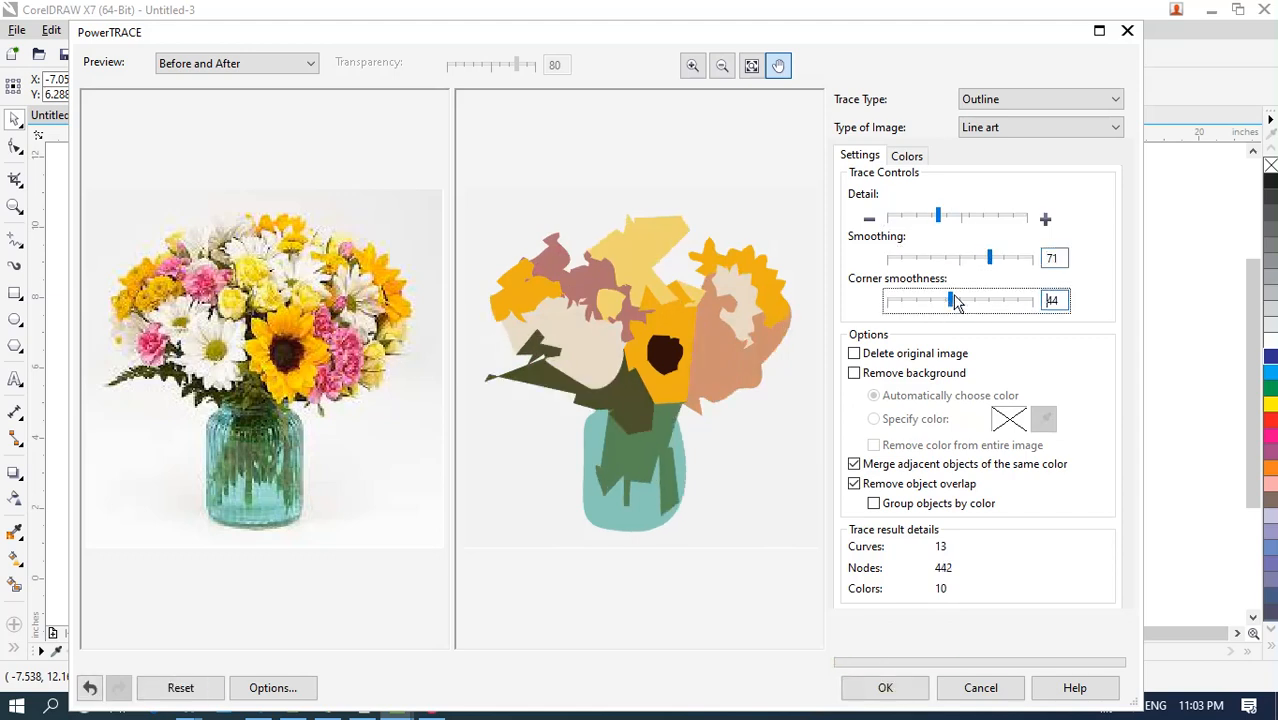
Apply the outline trace and move the traced bouquet off the original picture, across the page's far edge.
click(908, 684)
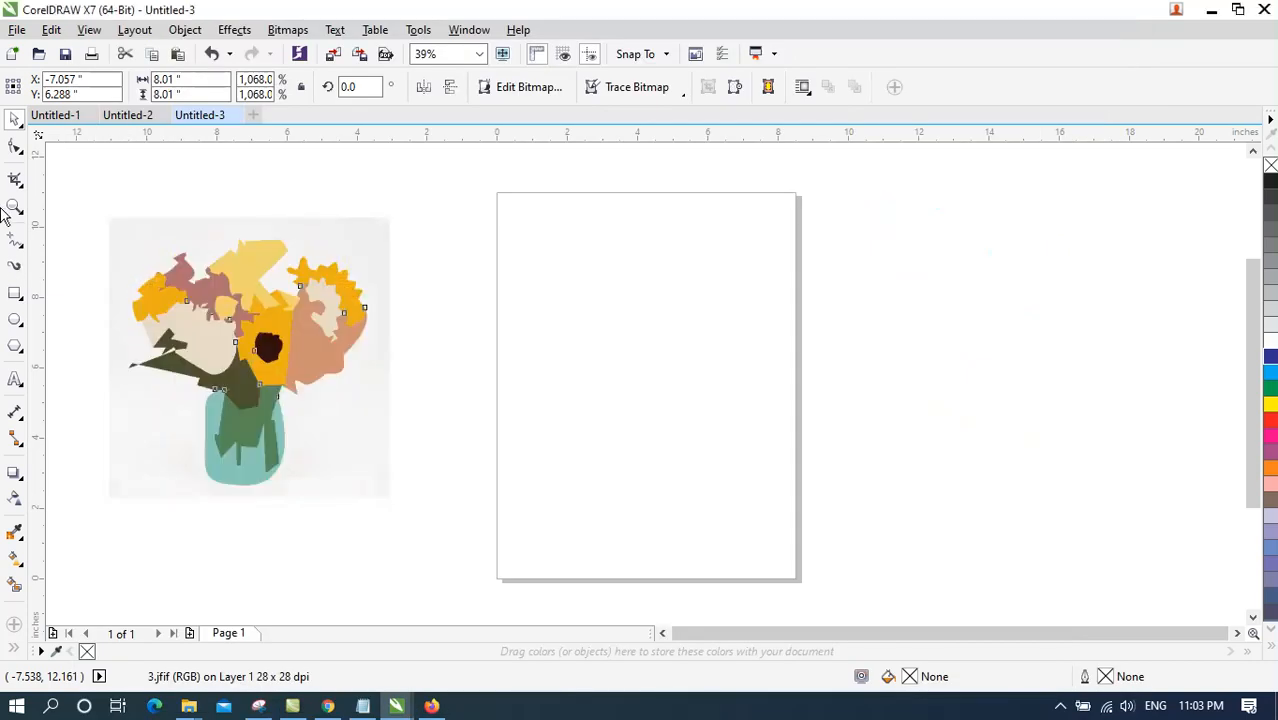
drag(259, 302, 761, 326)
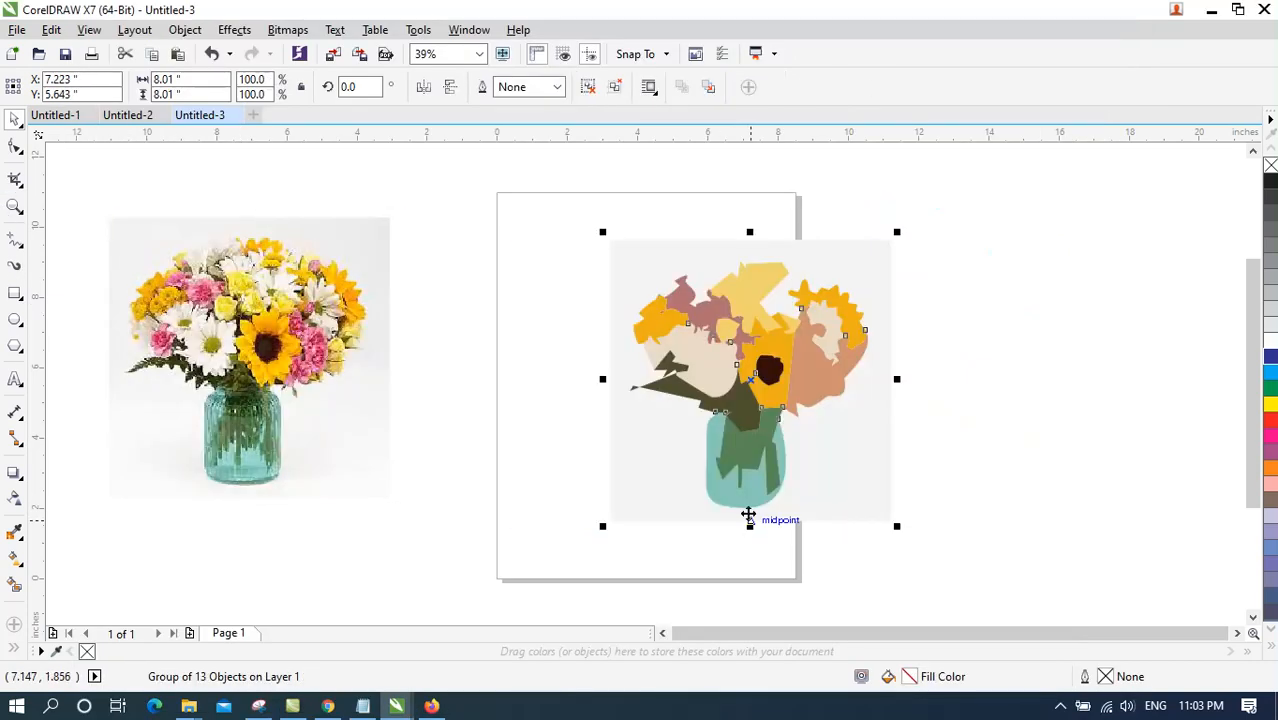
Select the original flower picture and view the outline trace presets available for it.
click(288, 30)
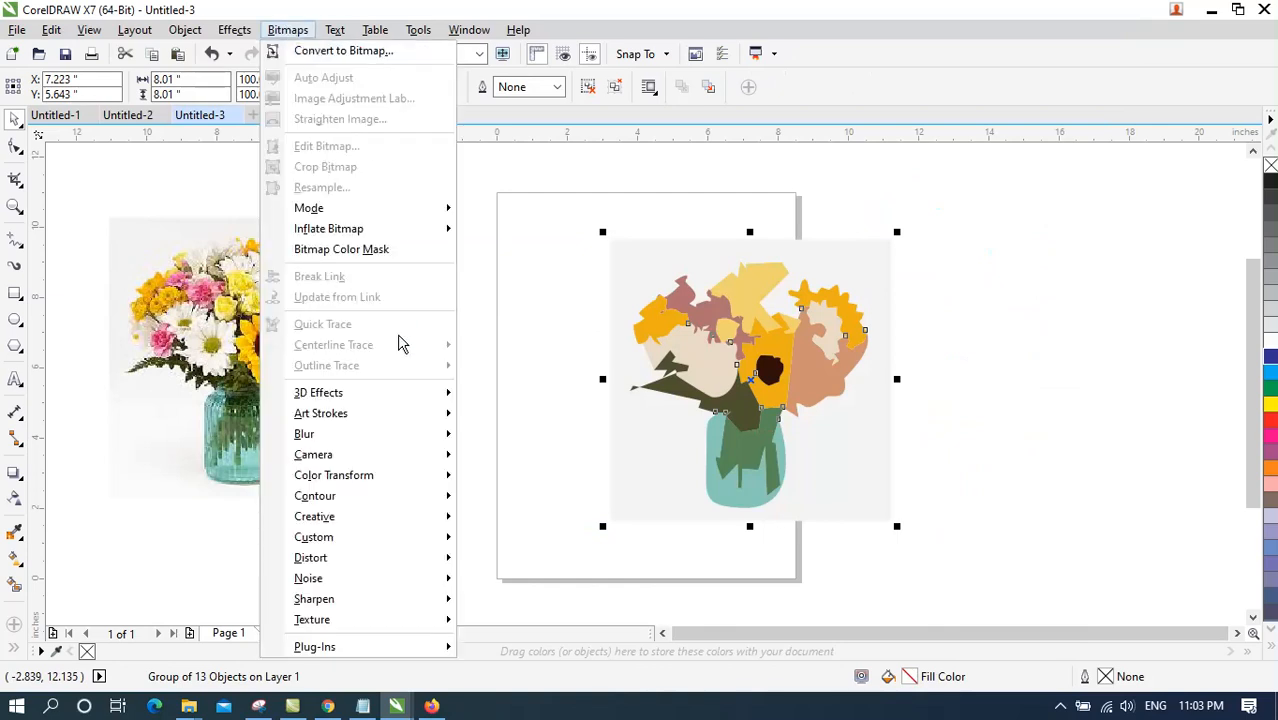
click(146, 364)
click(146, 364)
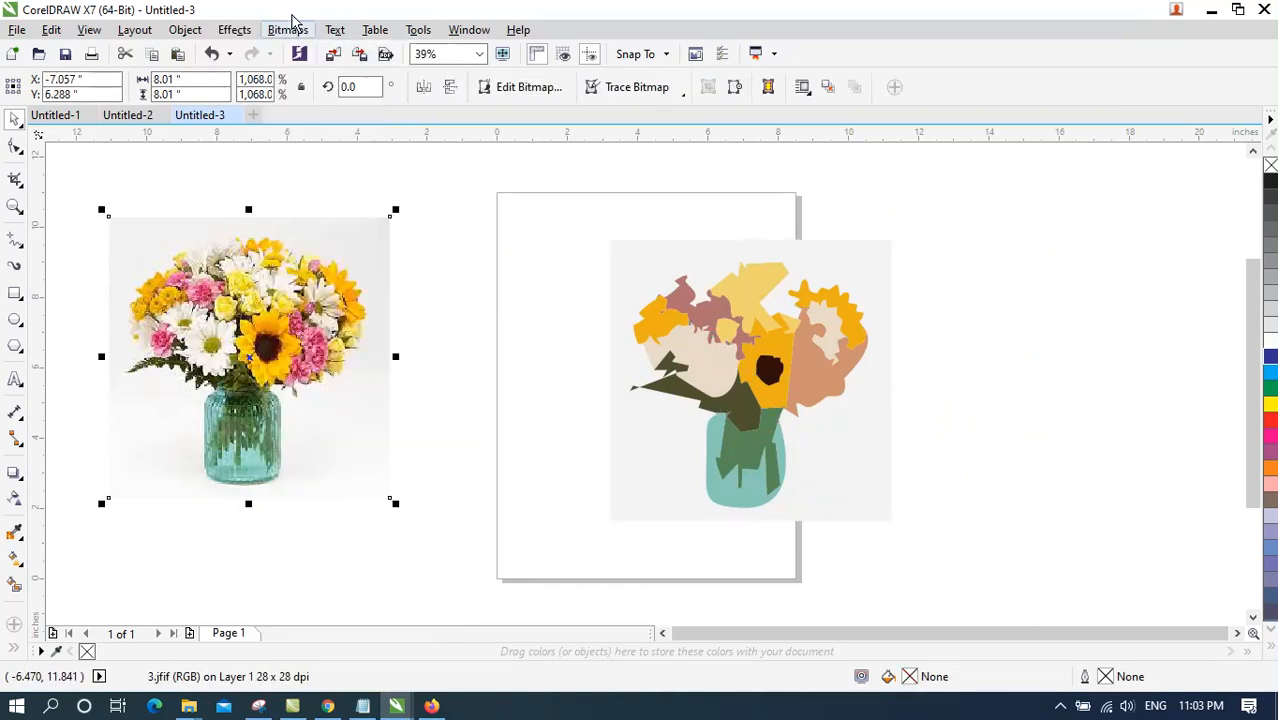
click(290, 30)
mouse_move(430, 366)
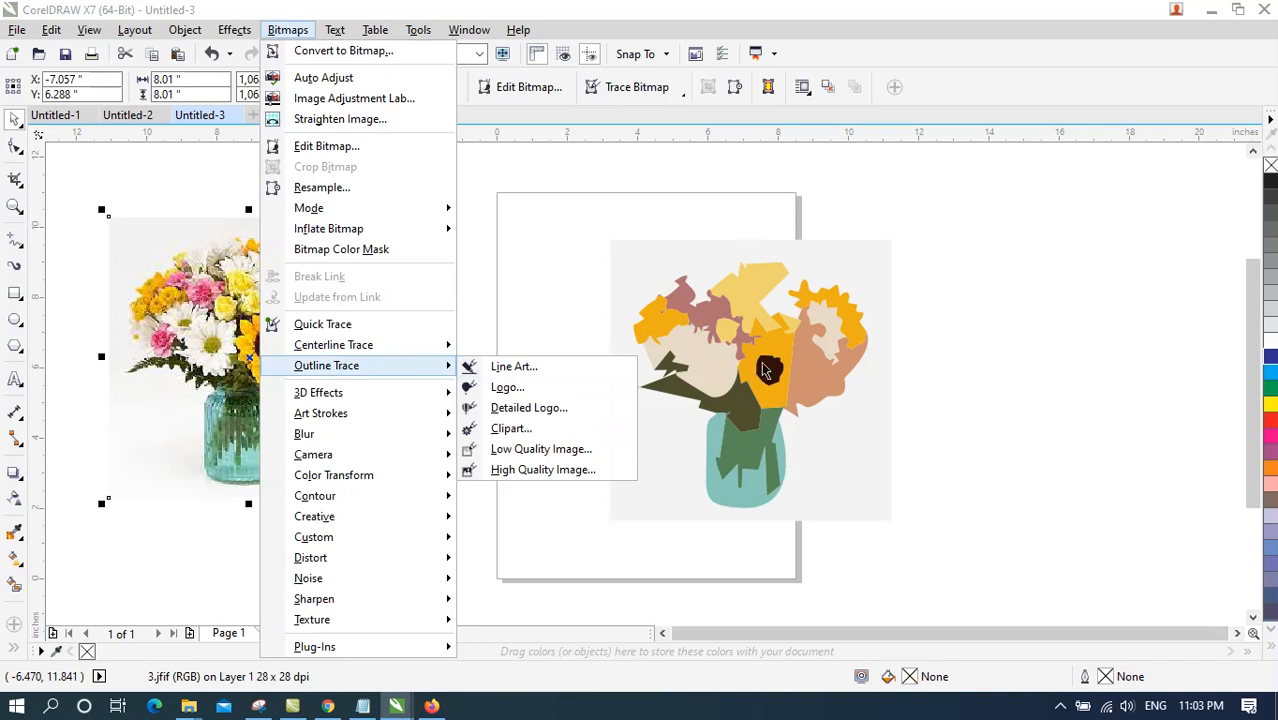
Delete the outline-traced copy of the bouquet from the page.
click(765, 388)
click(761, 362)
key(Delete)
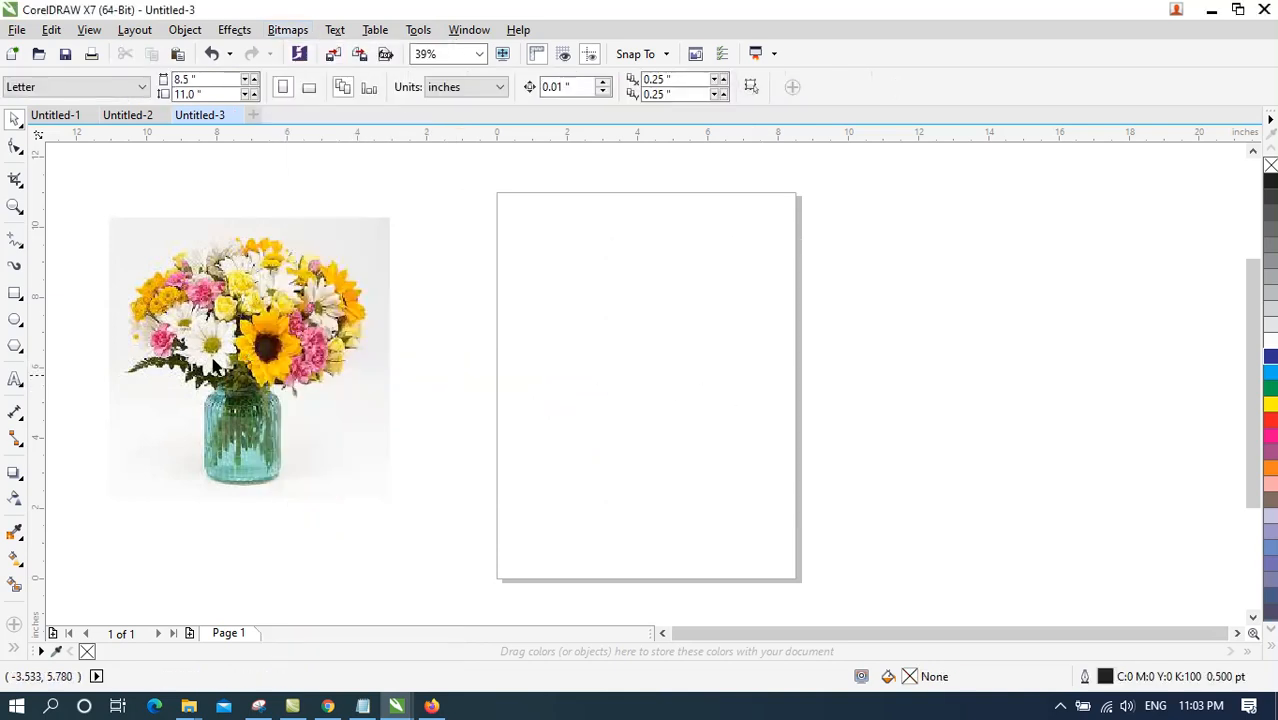
Start another Technical Illustration centerline trace of the flower picture and set its image type to Line drawing.
click(370, 330)
click(290, 30)
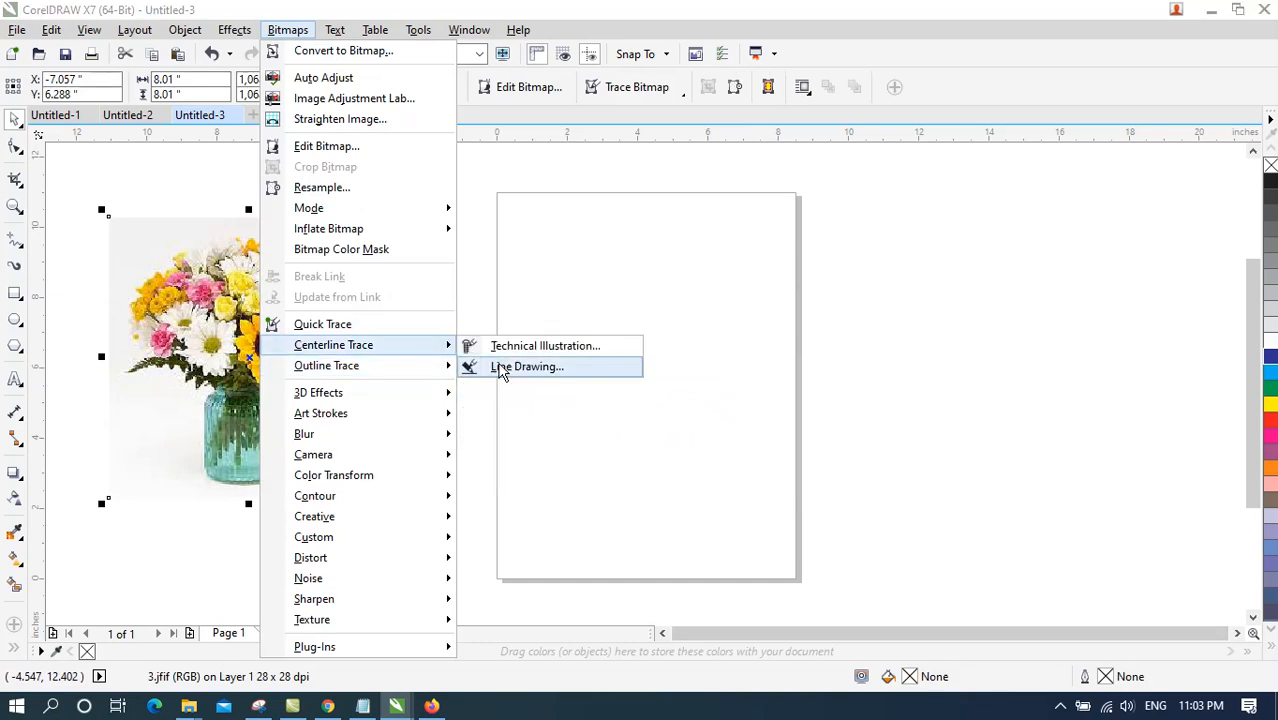
click(510, 350)
click(1022, 130)
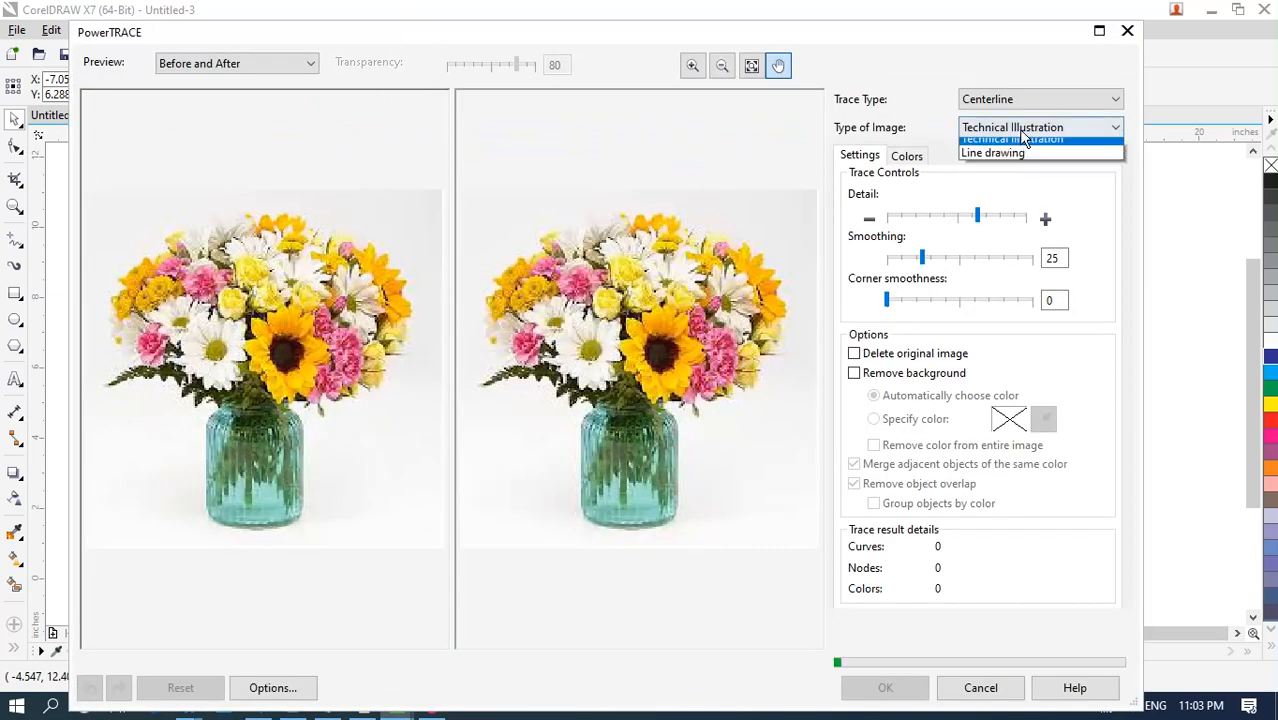
click(995, 156)
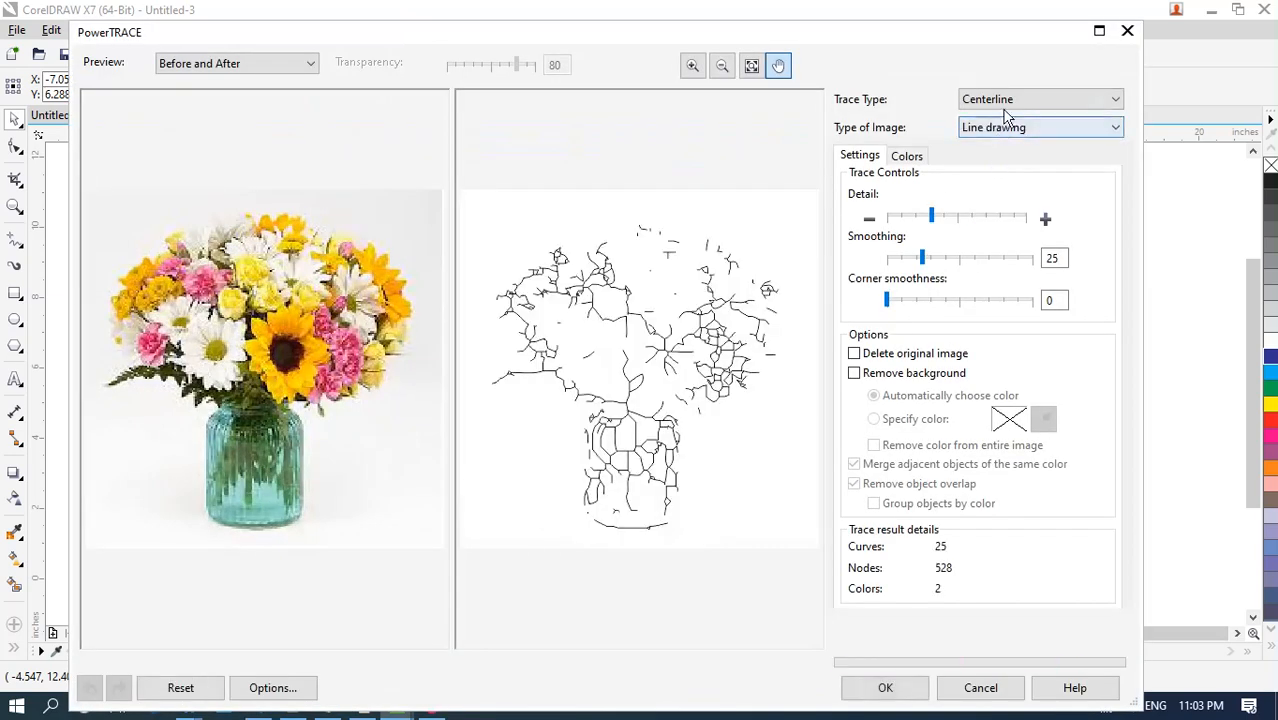
Change the trace type to Outline and the image type to Logo.
click(1008, 100)
click(1009, 136)
click(1007, 127)
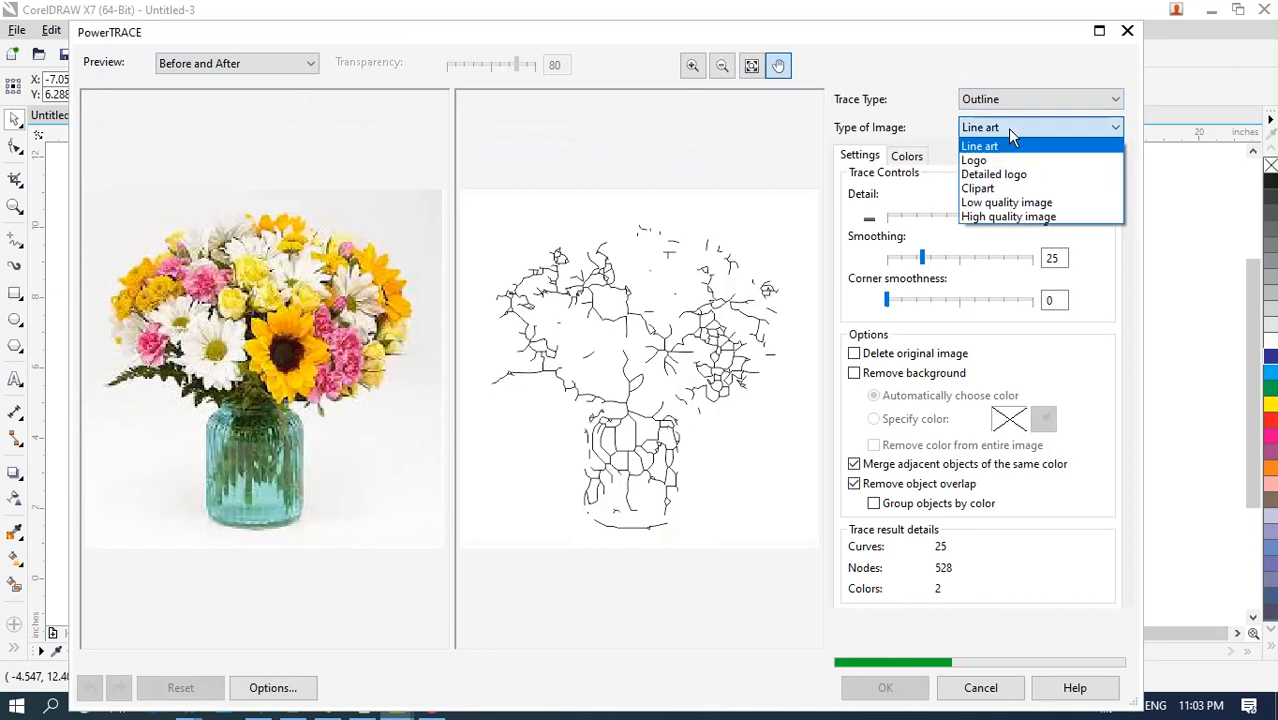
click(995, 160)
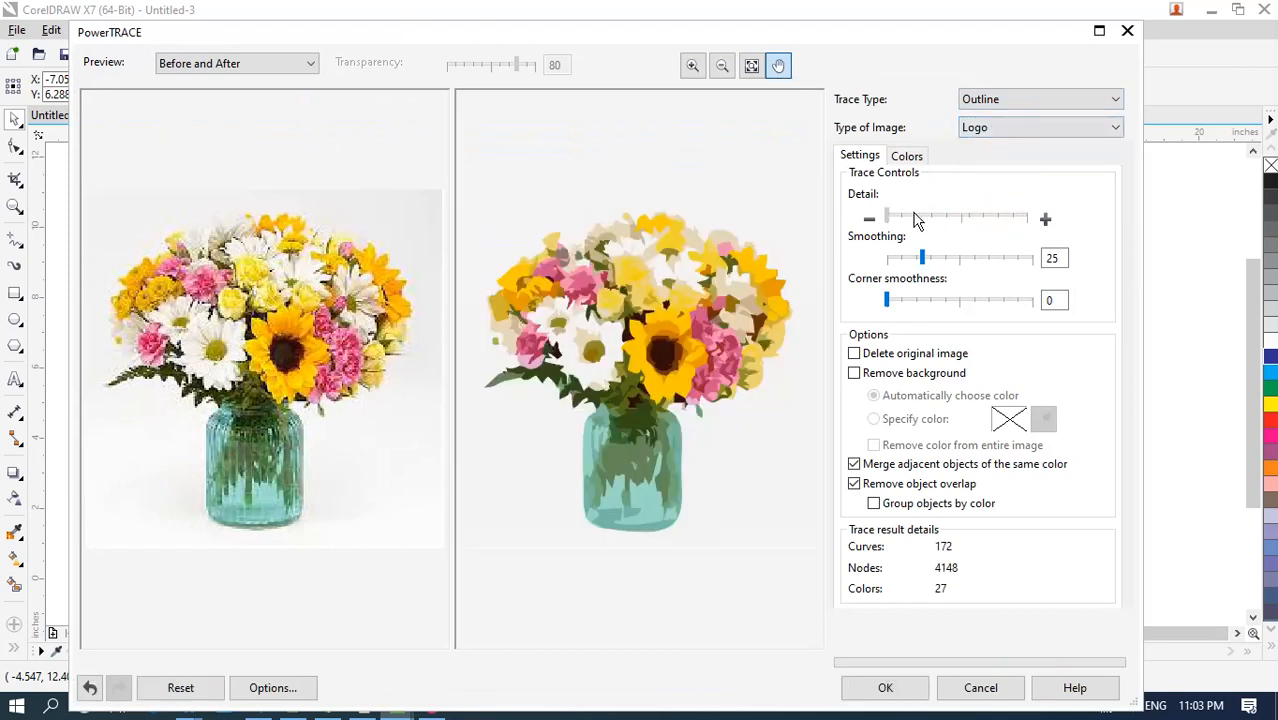
Try smoothing values of 54 and 37 with corner smoothness at 0 on the logo trace, and cancel the trace.
drag(947, 262, 968, 259)
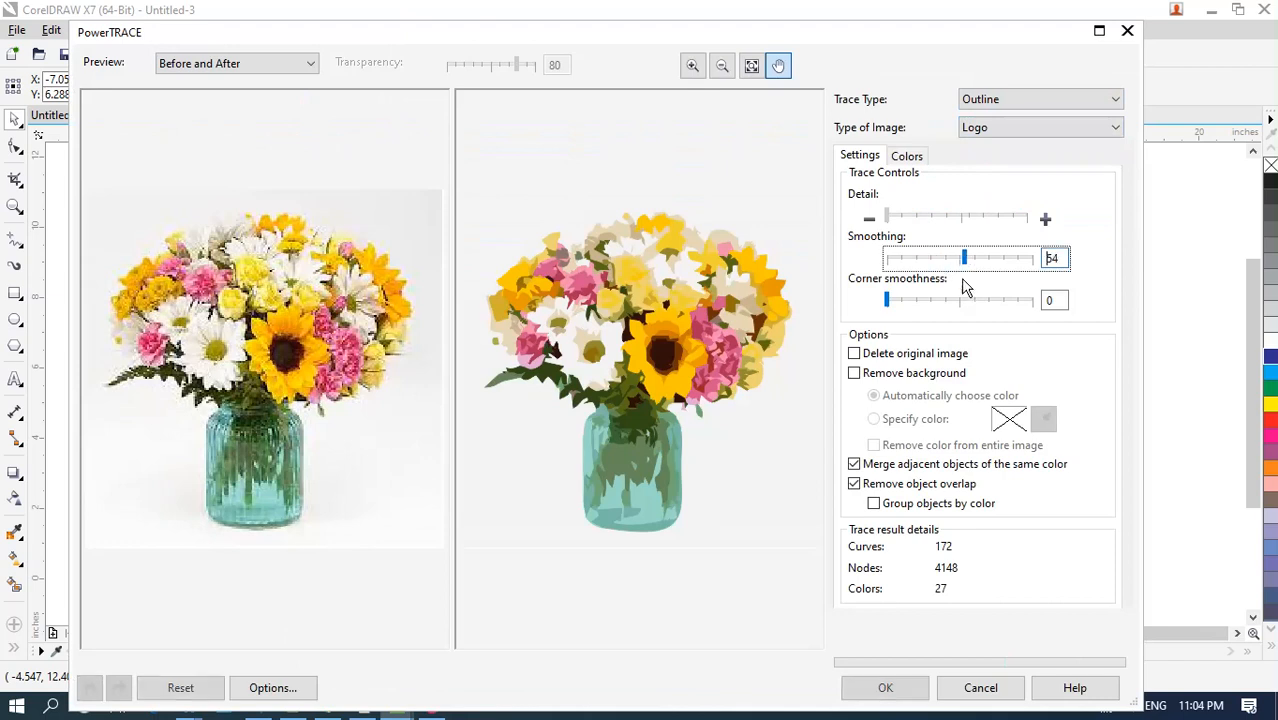
mouse_move(887, 301)
mouse_down()
mouse_move(922, 303)
mouse_move(884, 303)
mouse_up()
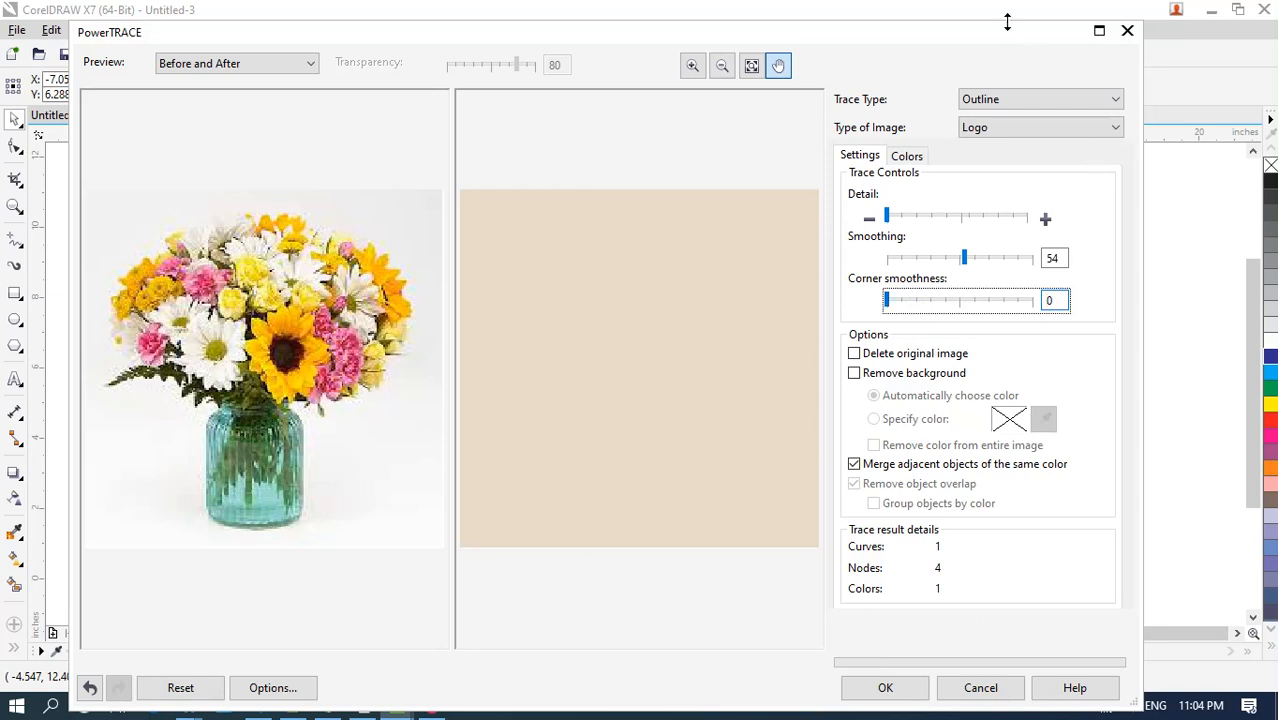
mouse_move(1009, 44)
mouse_down()
mouse_move(1130, 76)
mouse_move(1102, 54)
mouse_up()
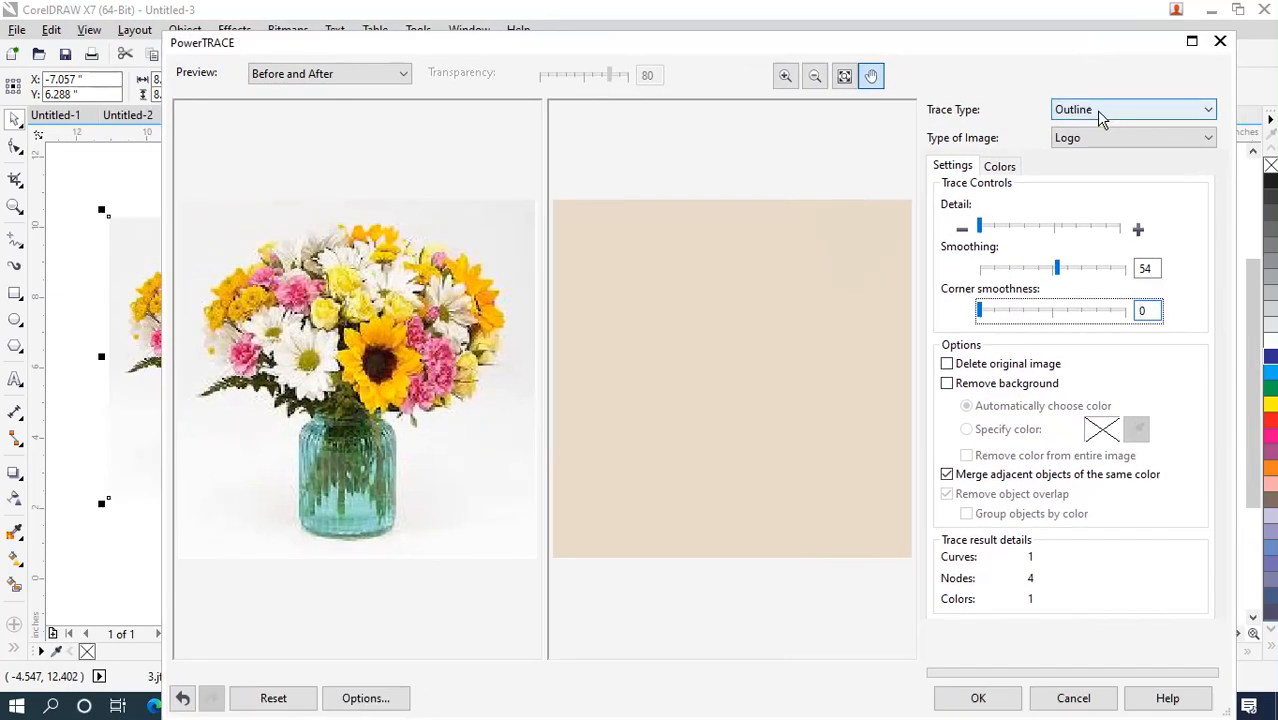
drag(1058, 276, 1033, 274)
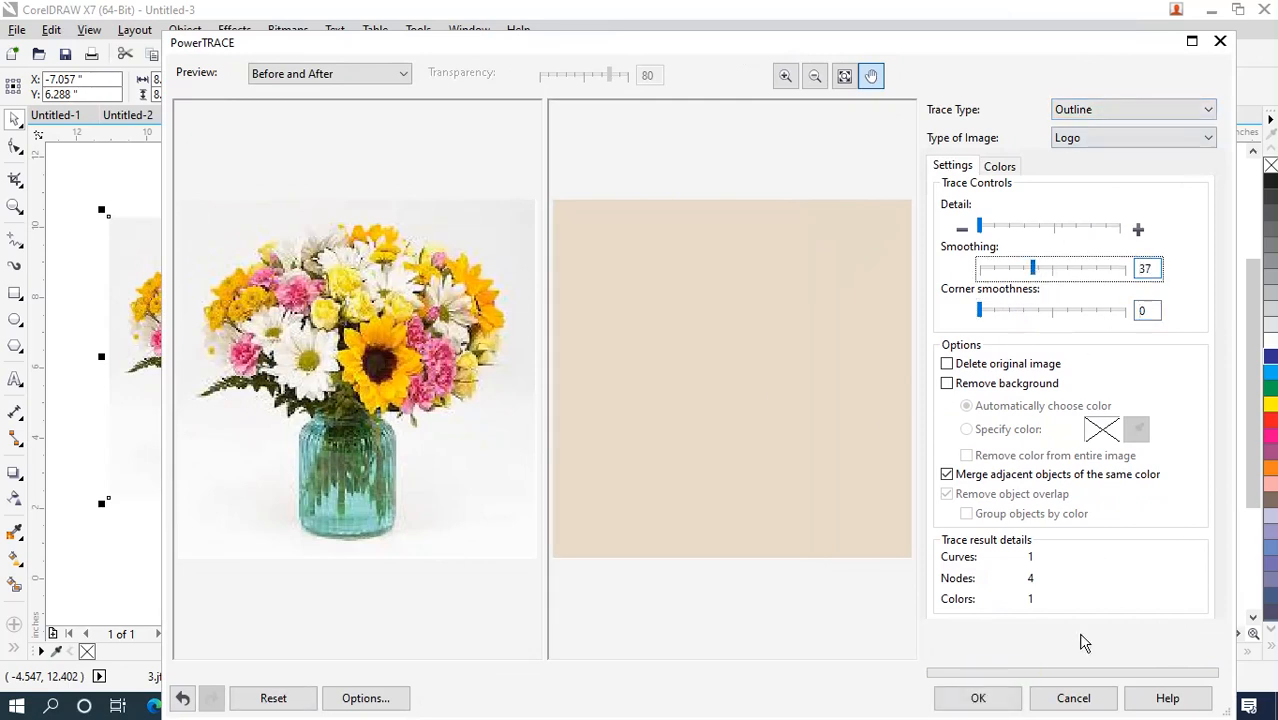
click(1068, 698)
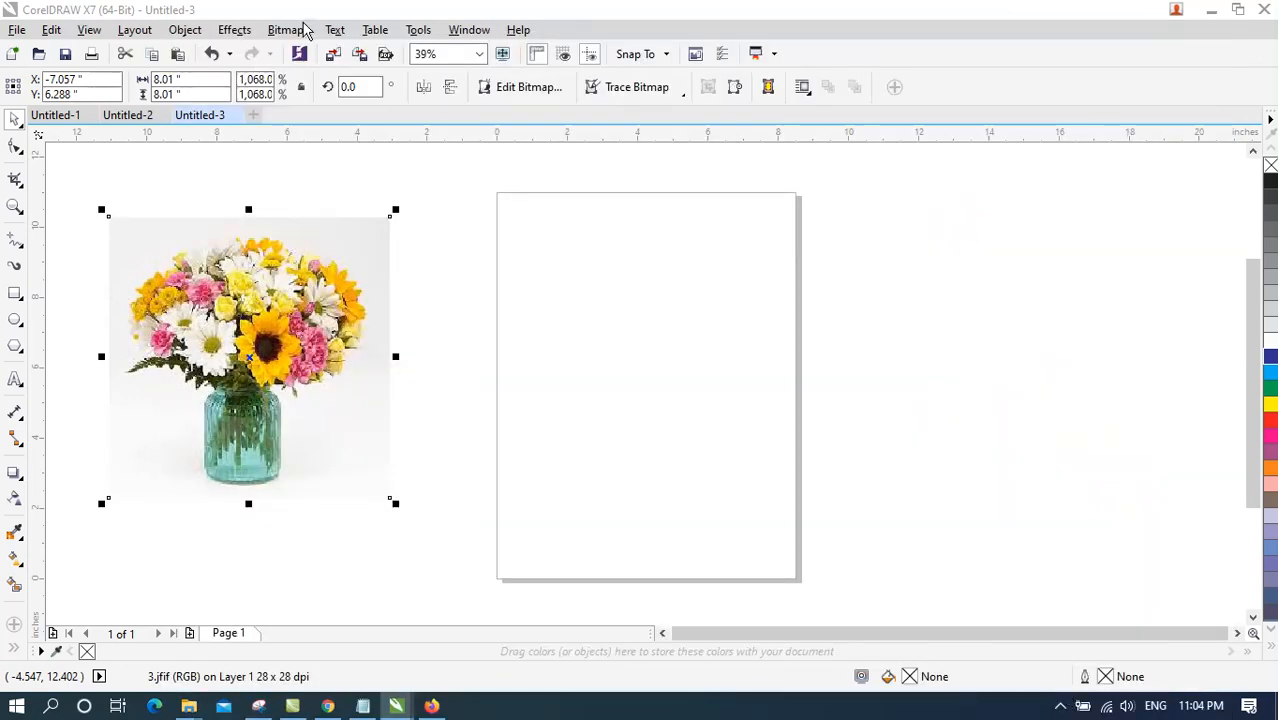
Start an outline trace of the flower picture with the Logo preset and change its image type to Detailed logo.
click(305, 30)
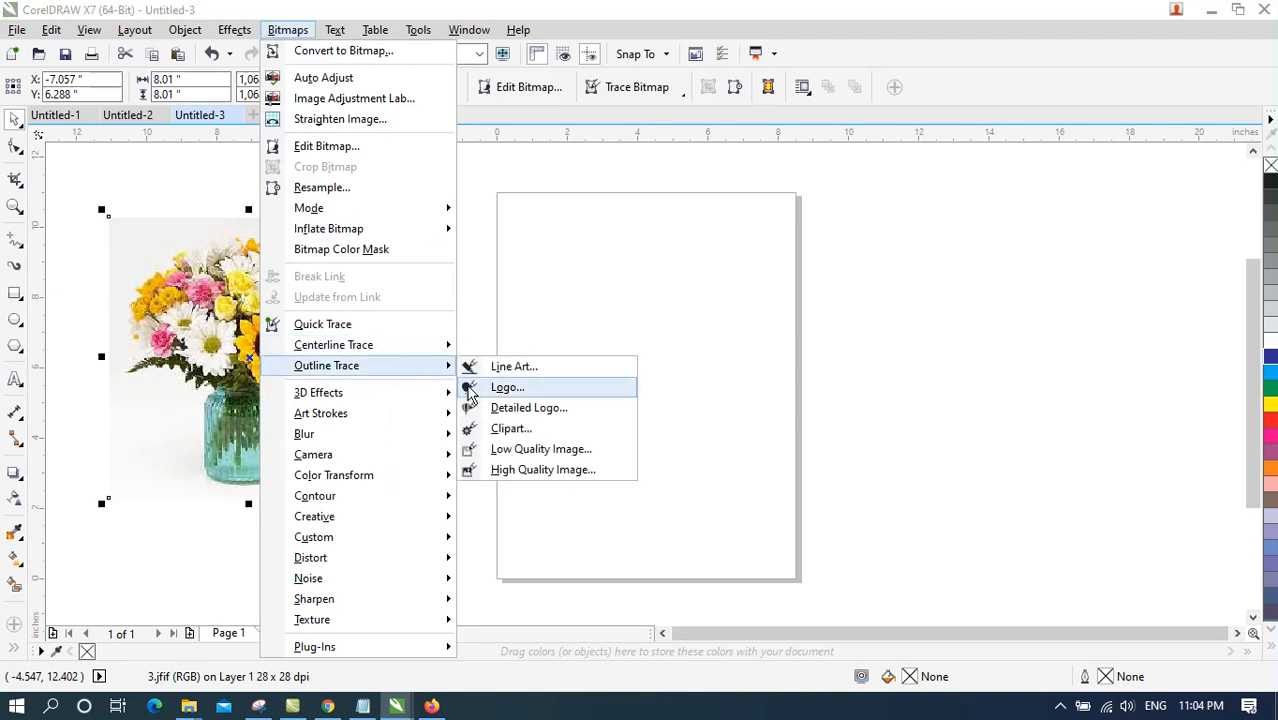
click(505, 387)
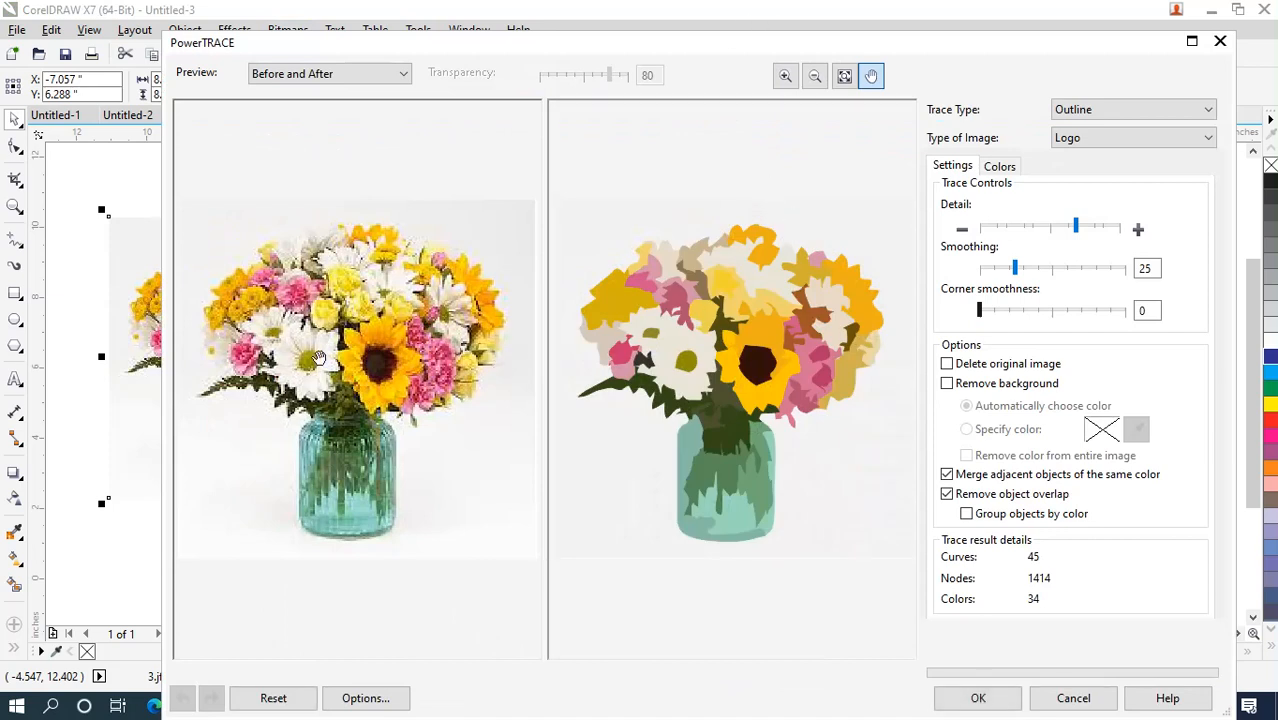
click(1107, 148)
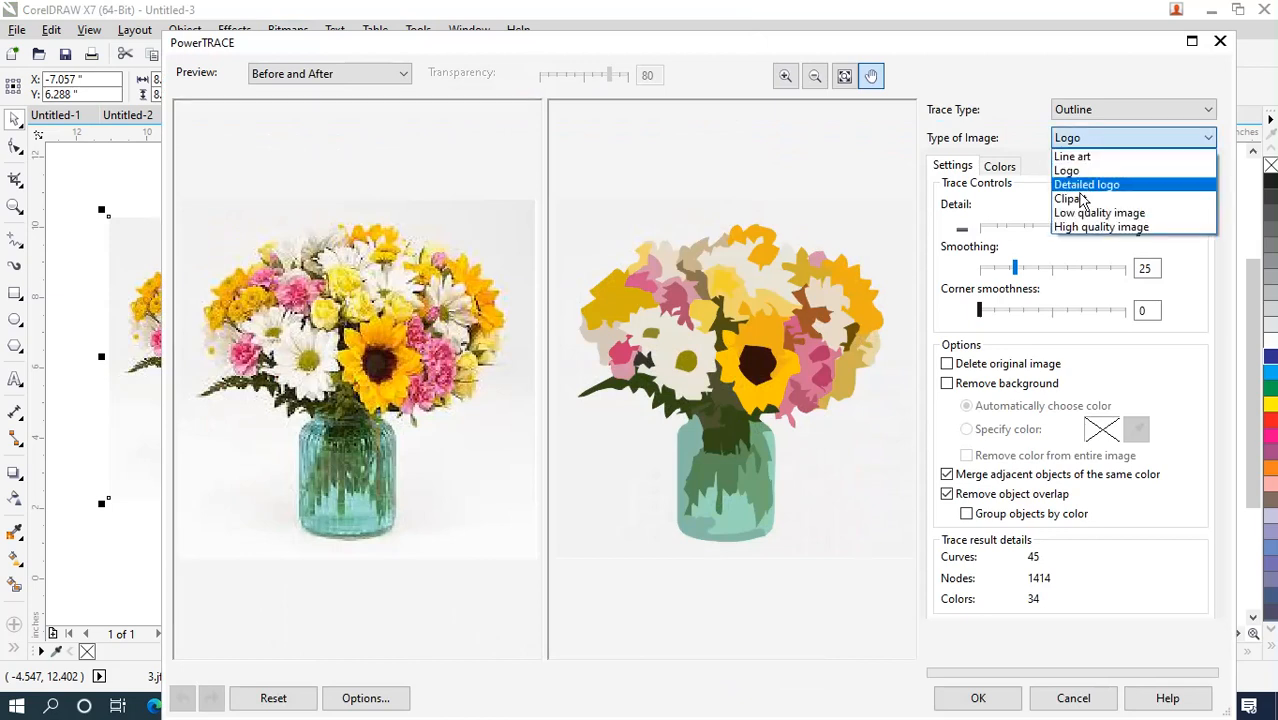
click(1083, 186)
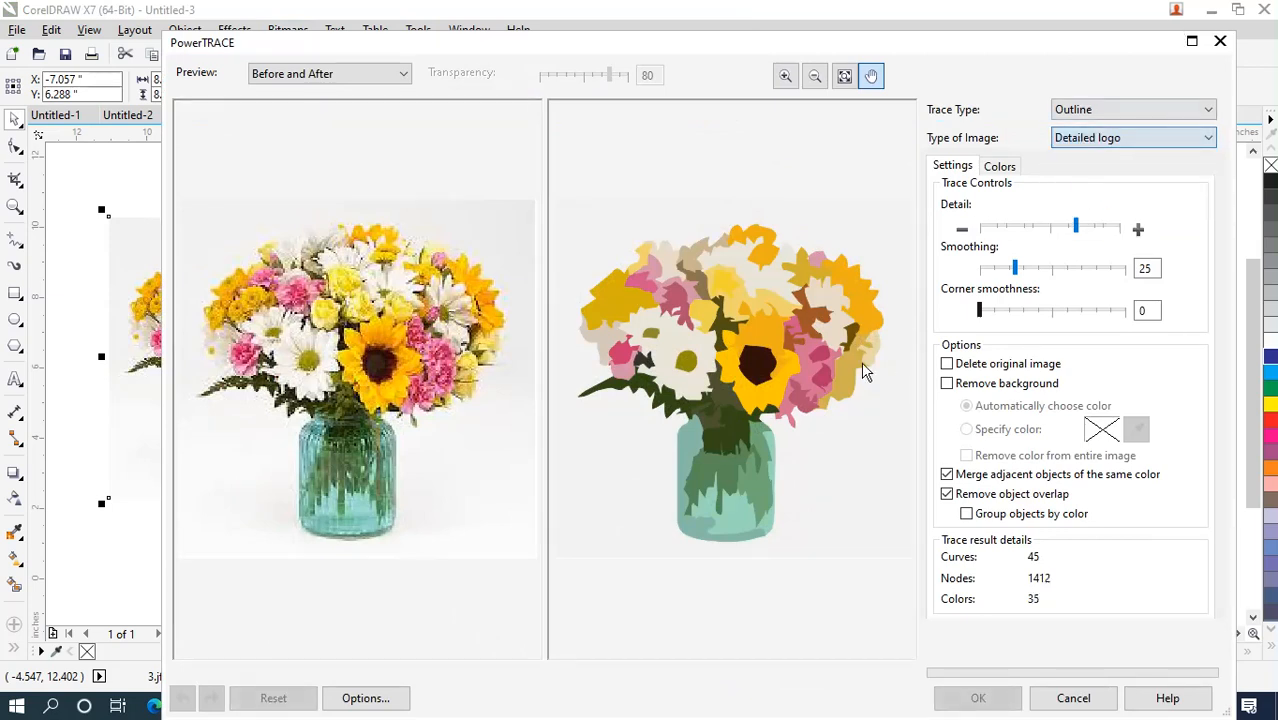
Preview the outline trace with the Clipart and Low quality image types.
drag(921, 50, 806, 23)
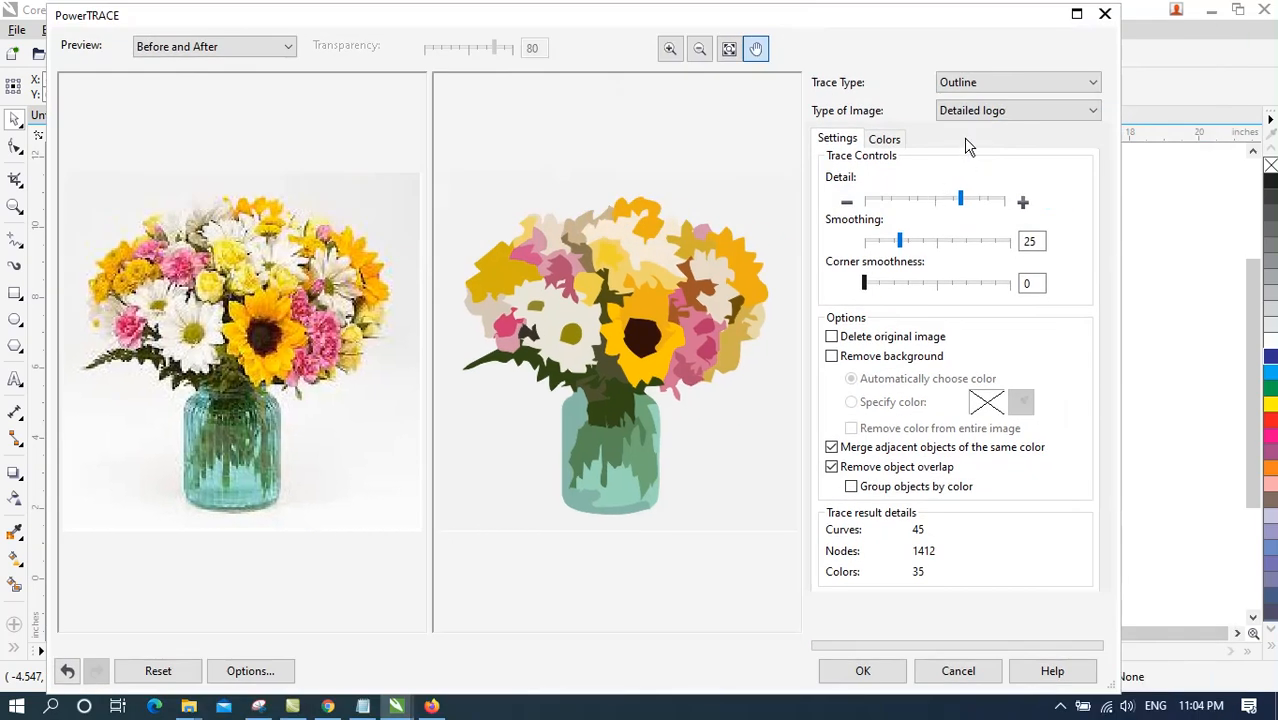
click(1021, 117)
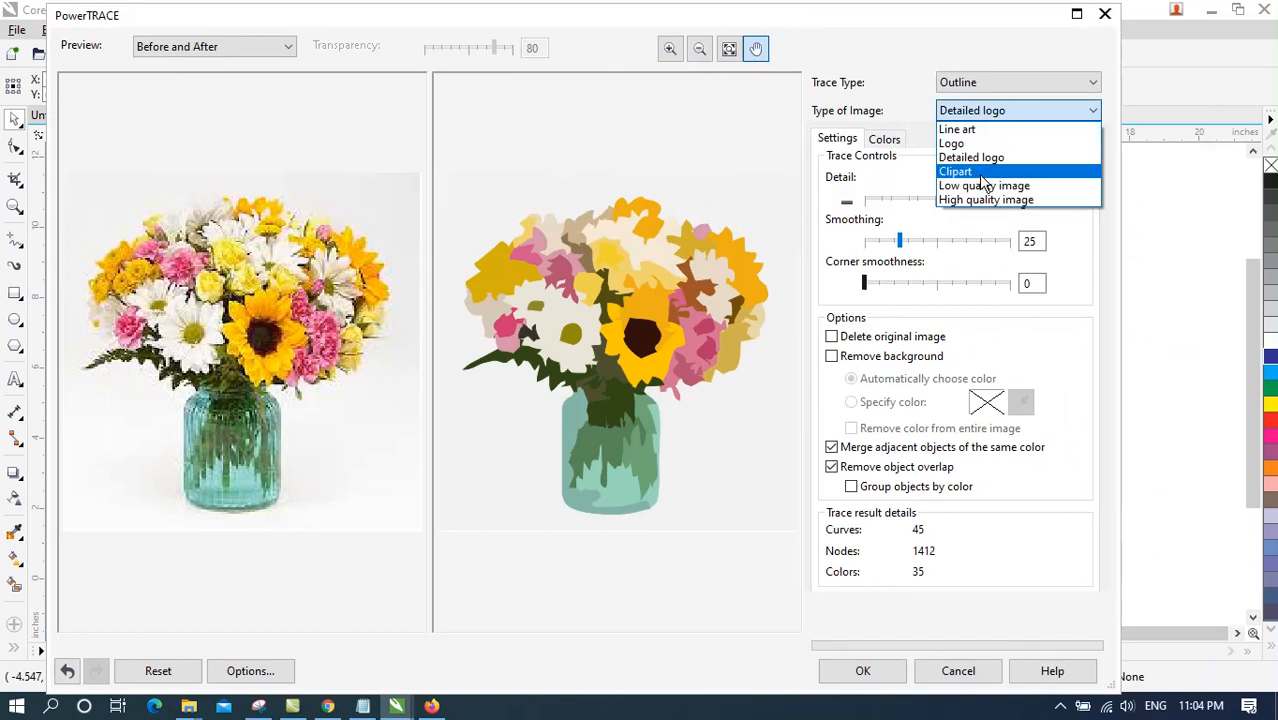
click(975, 166)
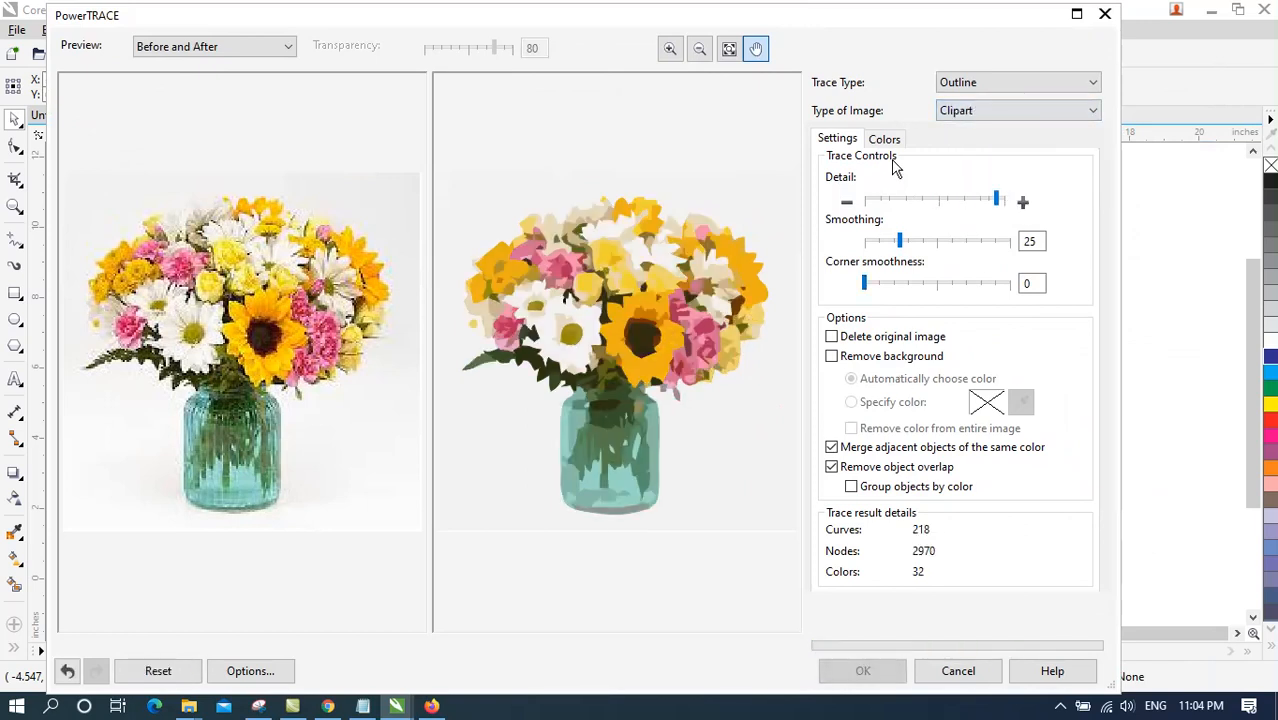
click(968, 112)
click(975, 184)
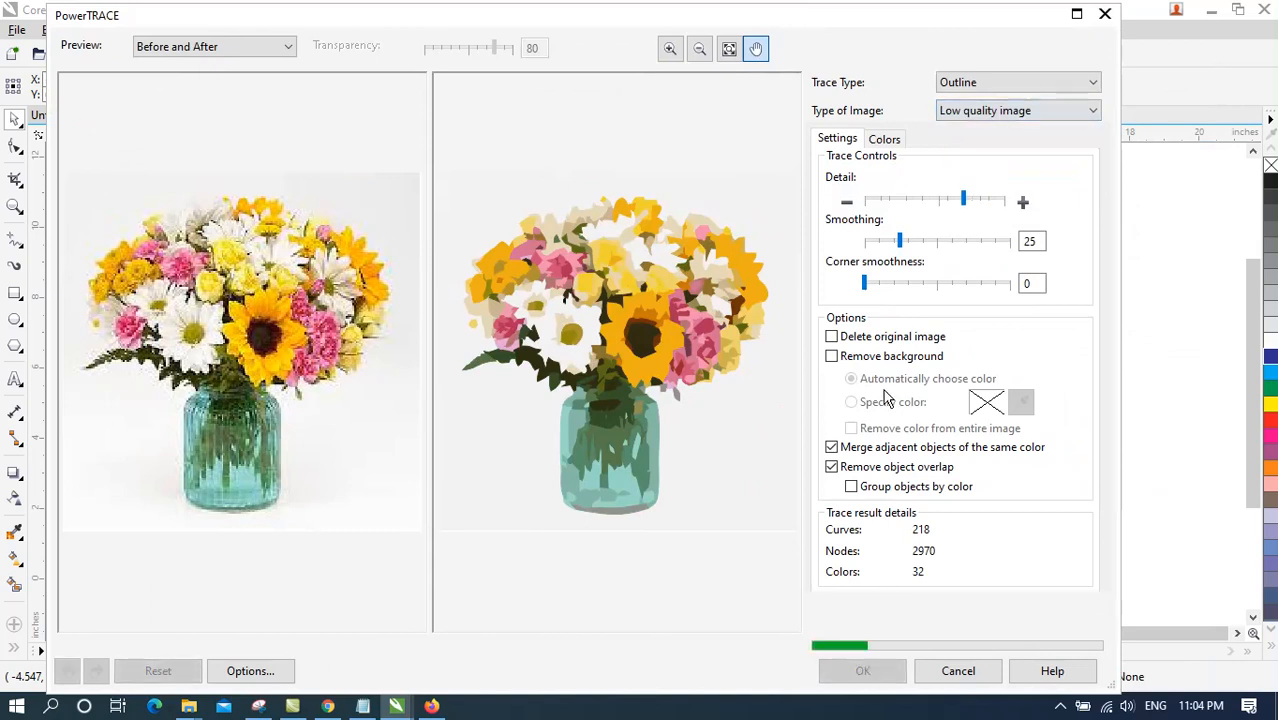
Change the image type to High quality image, raise the detail to near maximum, and apply the trace.
click(964, 113)
click(972, 199)
drag(968, 201, 997, 201)
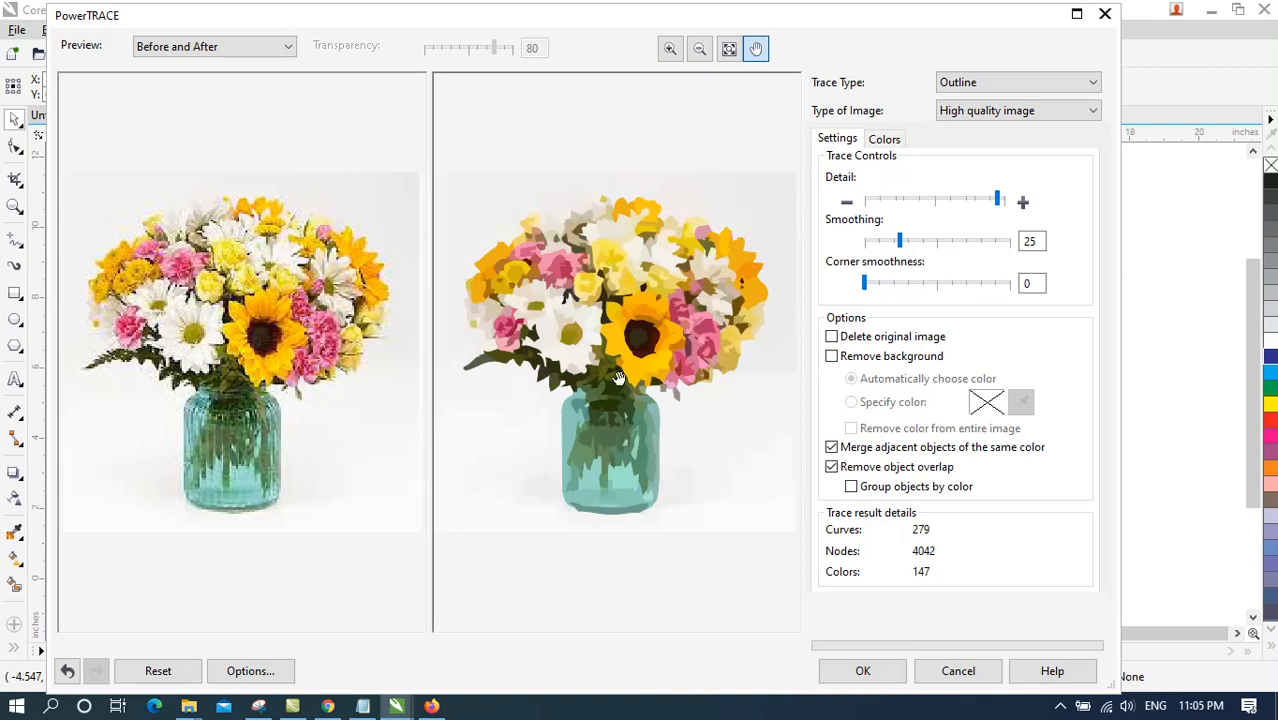
click(865, 671)
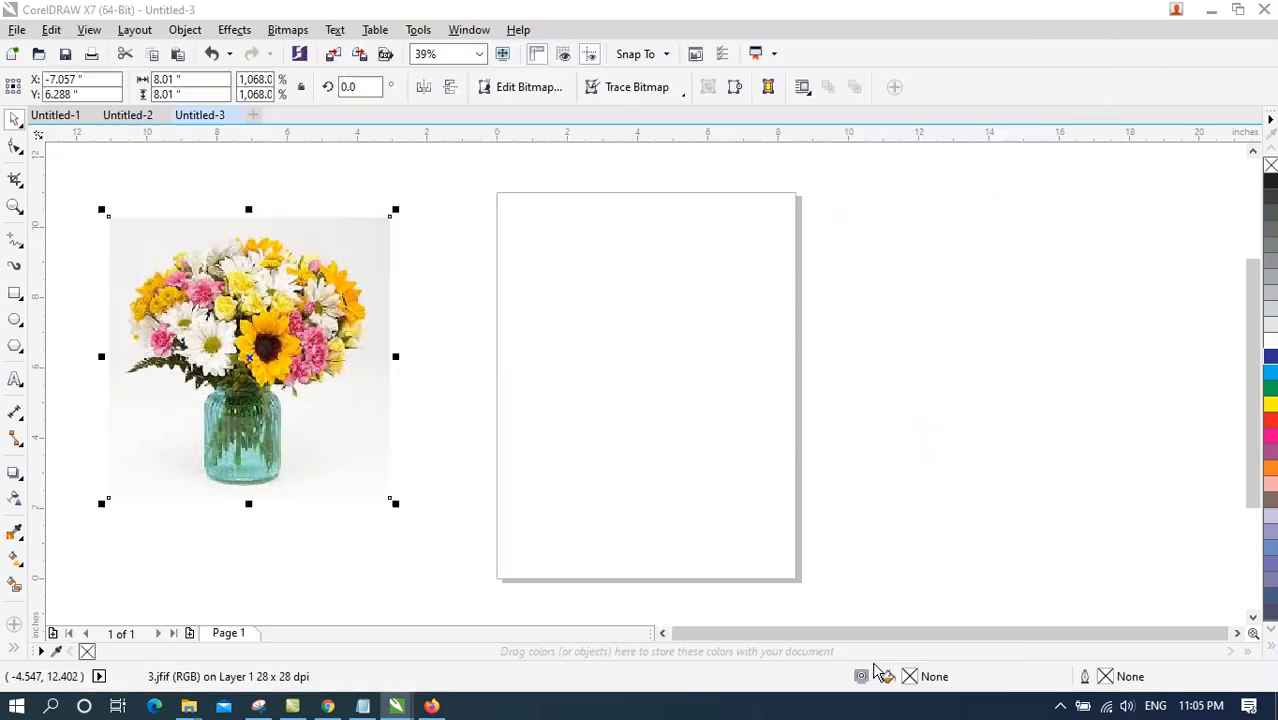
Move the traced copy away from the original photo to the page's right edge and ungroup it.
drag(220, 300, 782, 294)
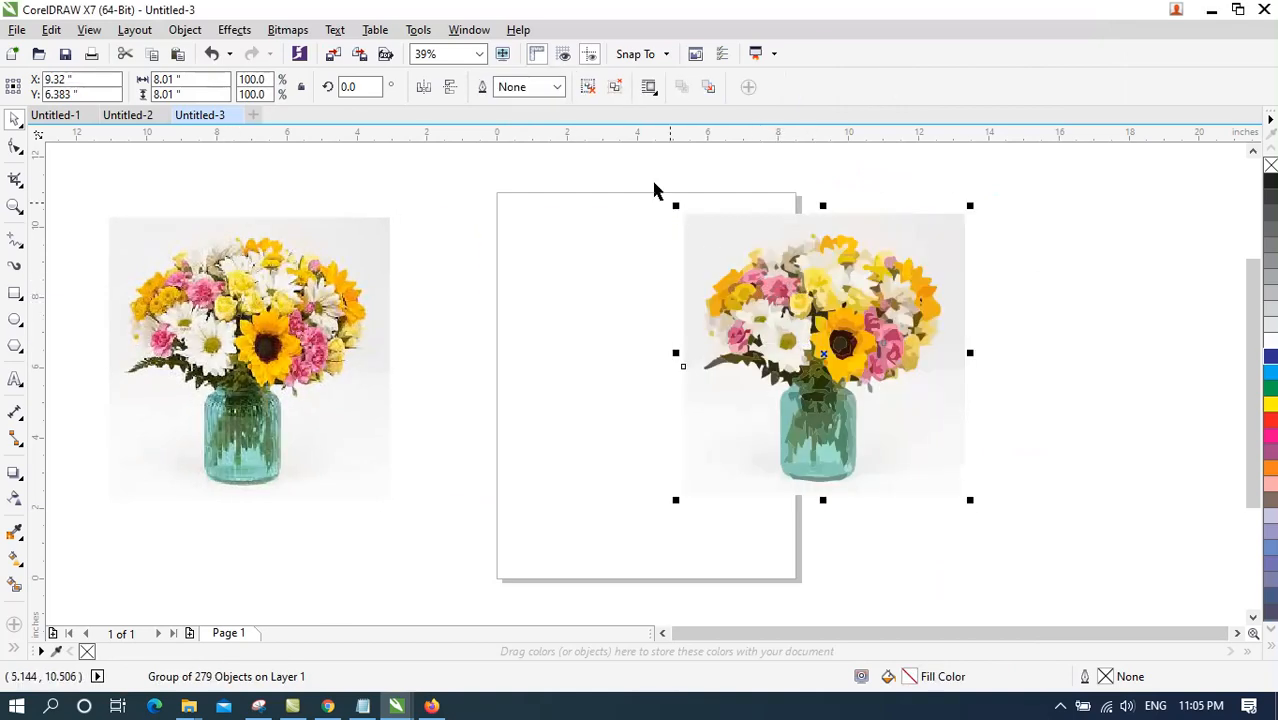
click(592, 88)
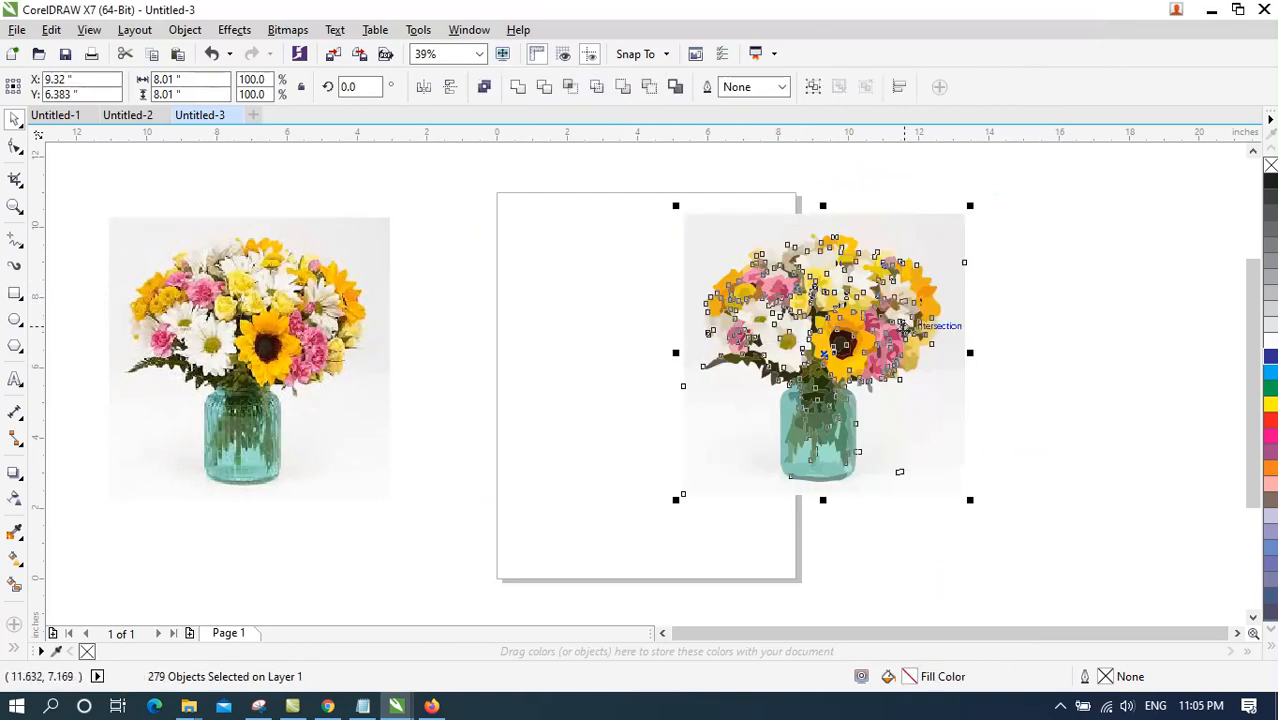
Pull two pale flower pieces out of the traced bouquet onto the blank page.
mouse_move(845, 343)
mouse_down()
mouse_move(1003, 460)
mouse_move(870, 330)
mouse_move(887, 310)
mouse_move(682, 347)
mouse_up()
click(830, 290)
click(858, 334)
drag(868, 320, 536, 428)
Pull three green shapes out of the traced vase: one to its lower right, one below it and one onto the page.
click(905, 400)
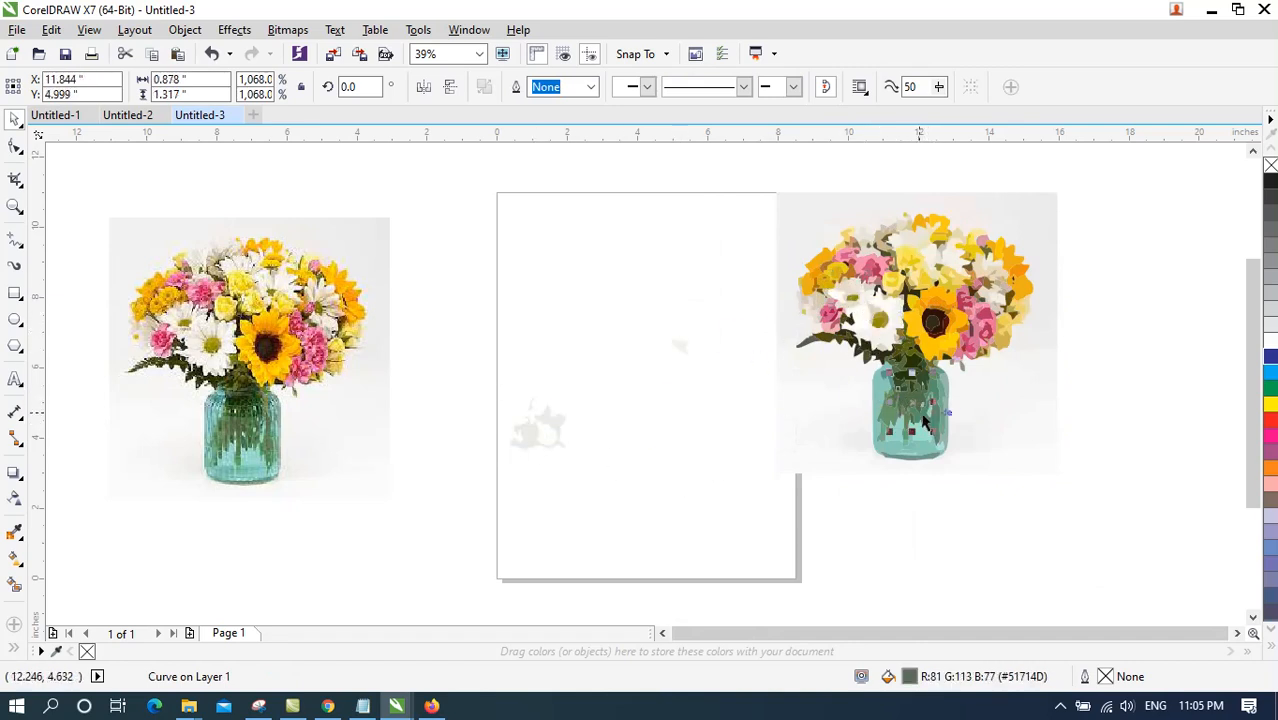
click(926, 432)
click(926, 432)
click(926, 432)
drag(940, 408, 1041, 486)
click(922, 442)
drag(920, 441, 820, 490)
click(889, 397)
drag(889, 397, 738, 396)
Select the original flower photo and review the available Quick, Centerline and Outline Trace options.
click(300, 29)
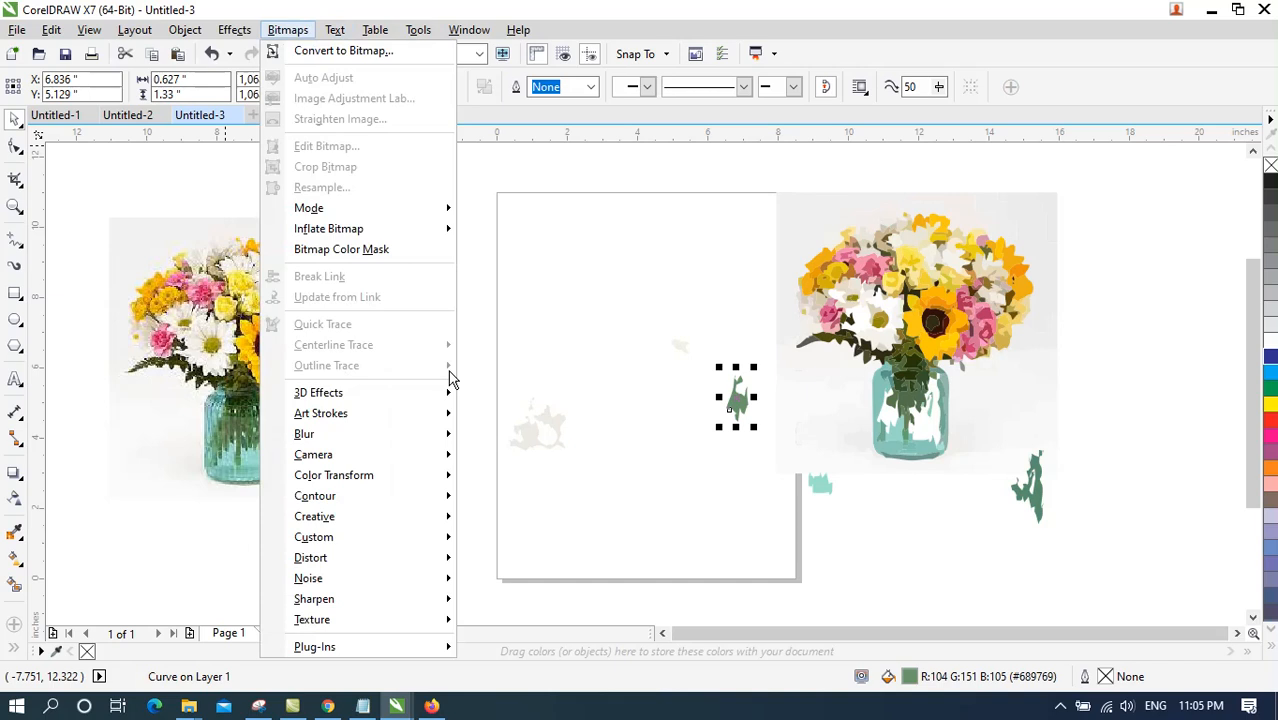
click(630, 243)
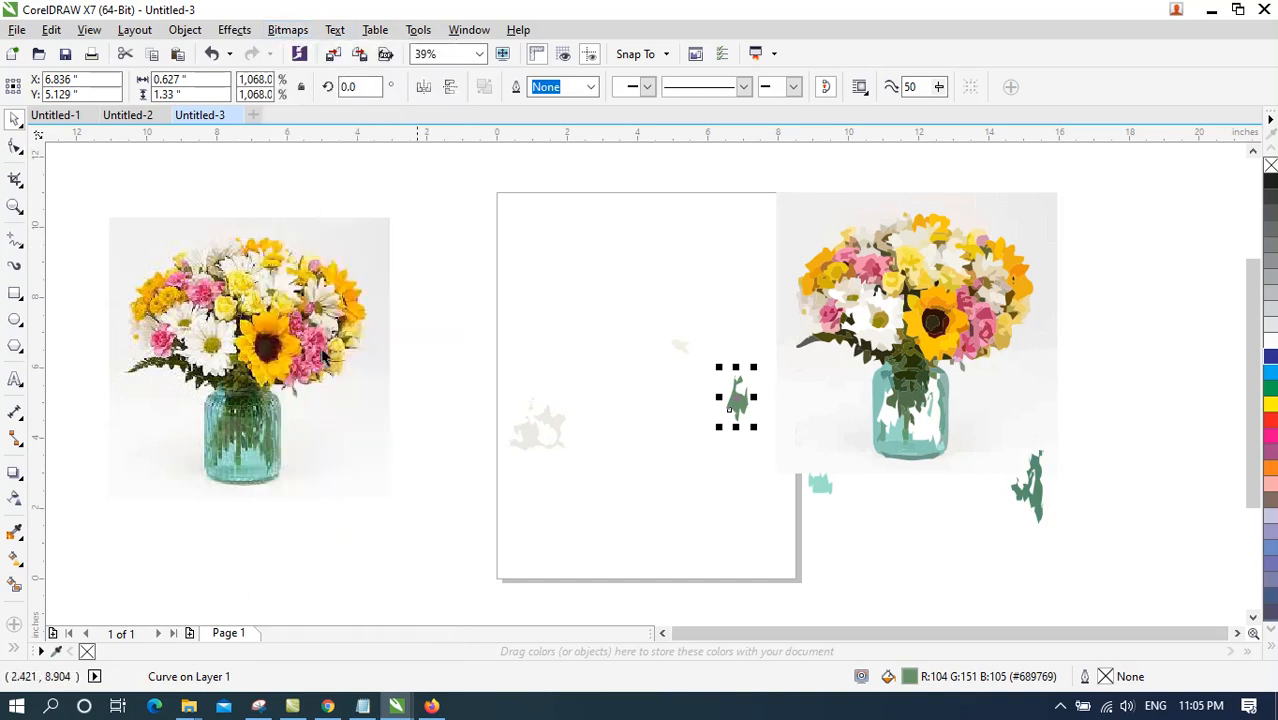
click(185, 340)
click(289, 31)
mouse_move(390, 373)
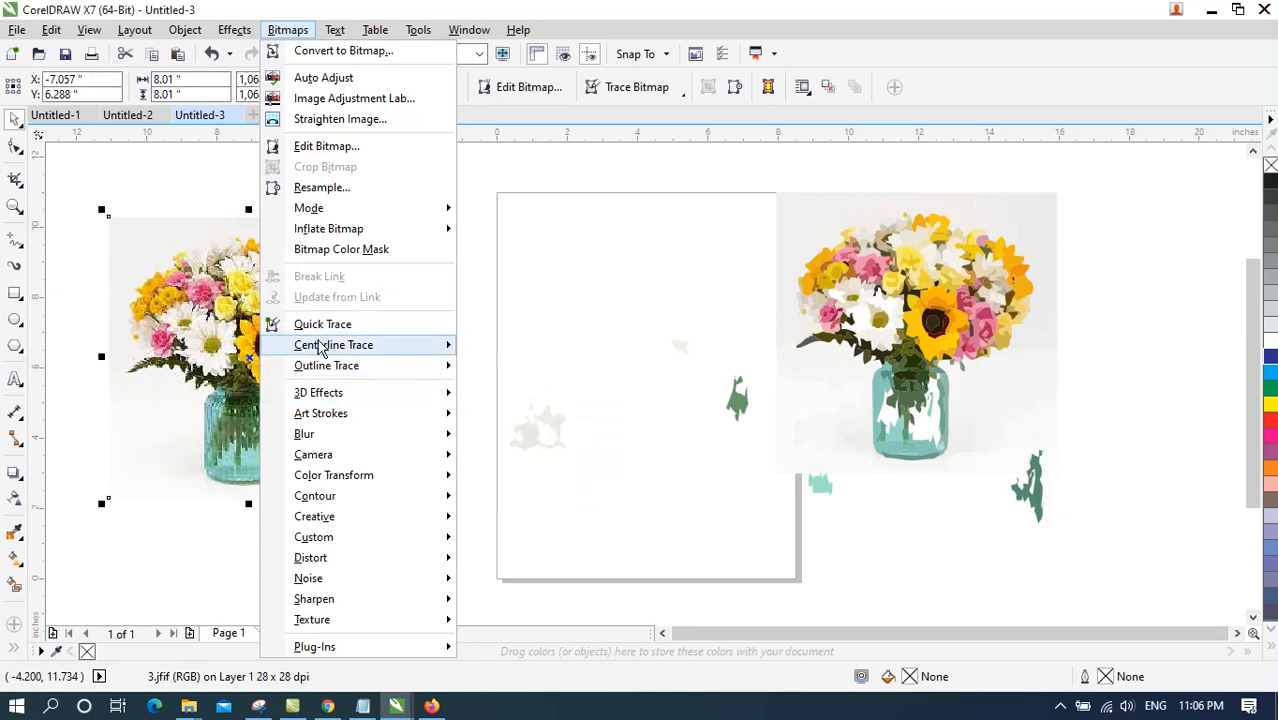
mouse_move(303, 370)
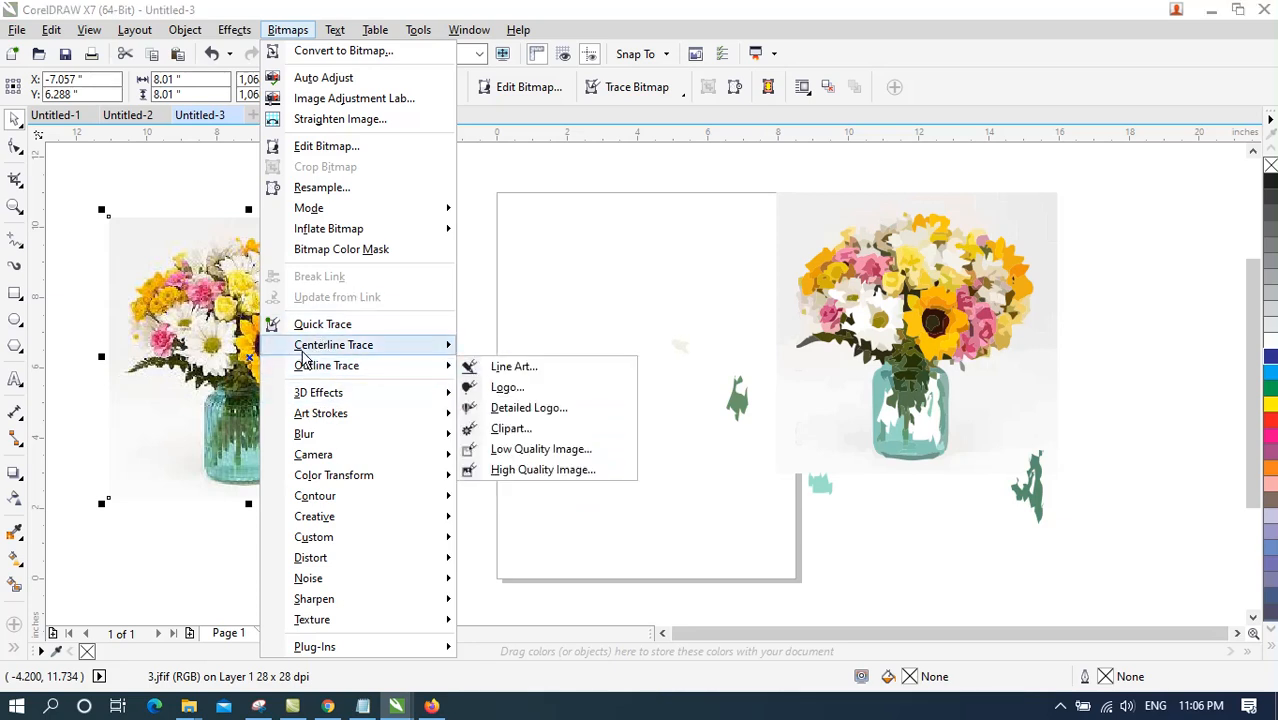